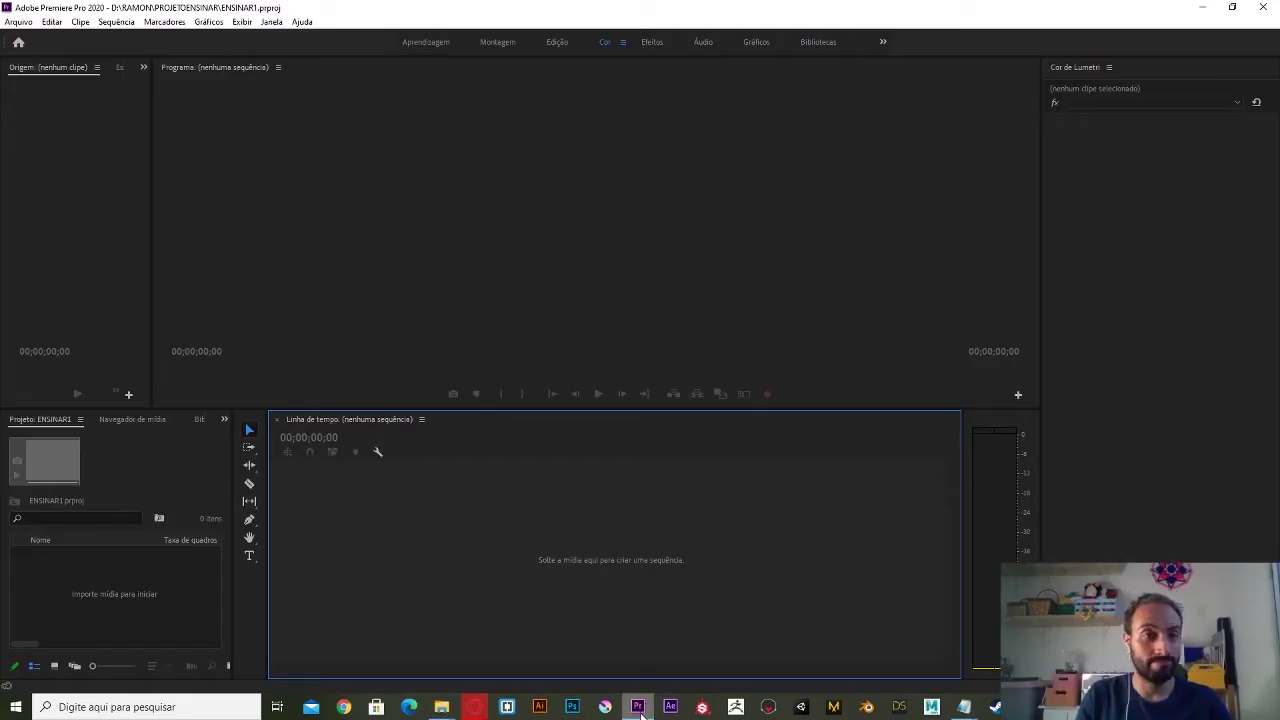
Bring the Premiere Pro window with the empty ENSINAR1 project to the front.
mouse_move(637, 706)
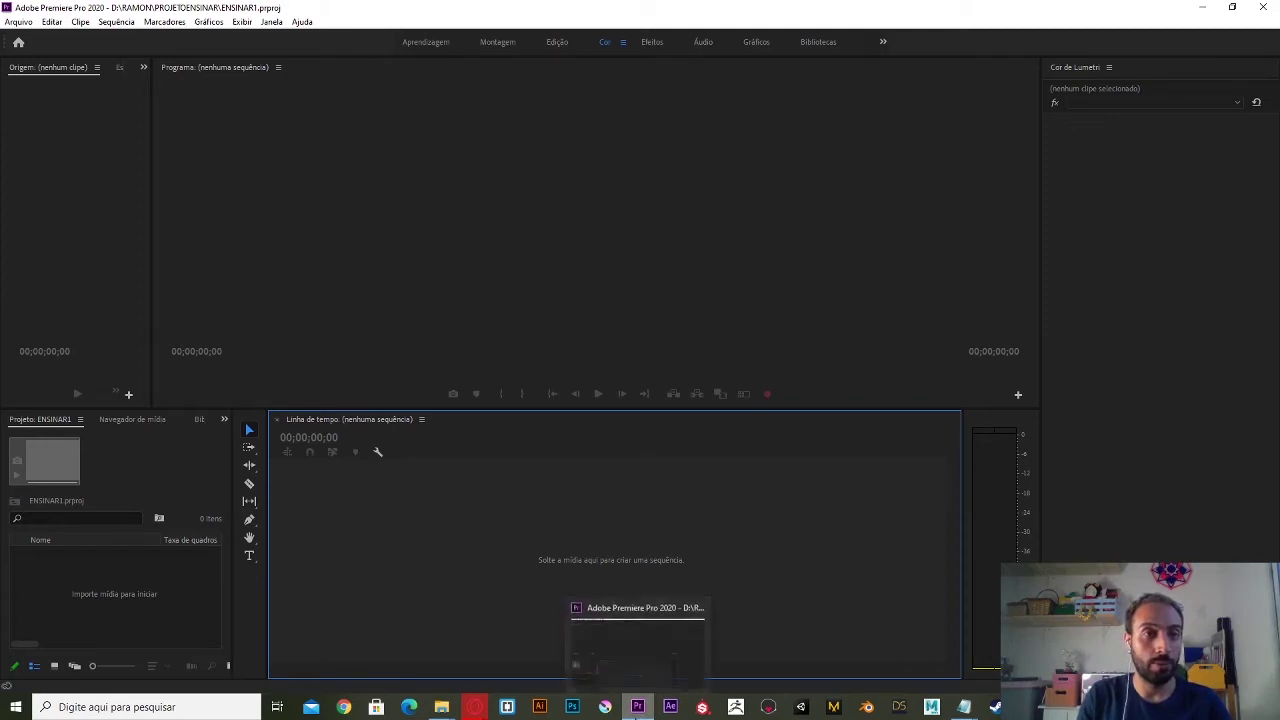
click(594, 639)
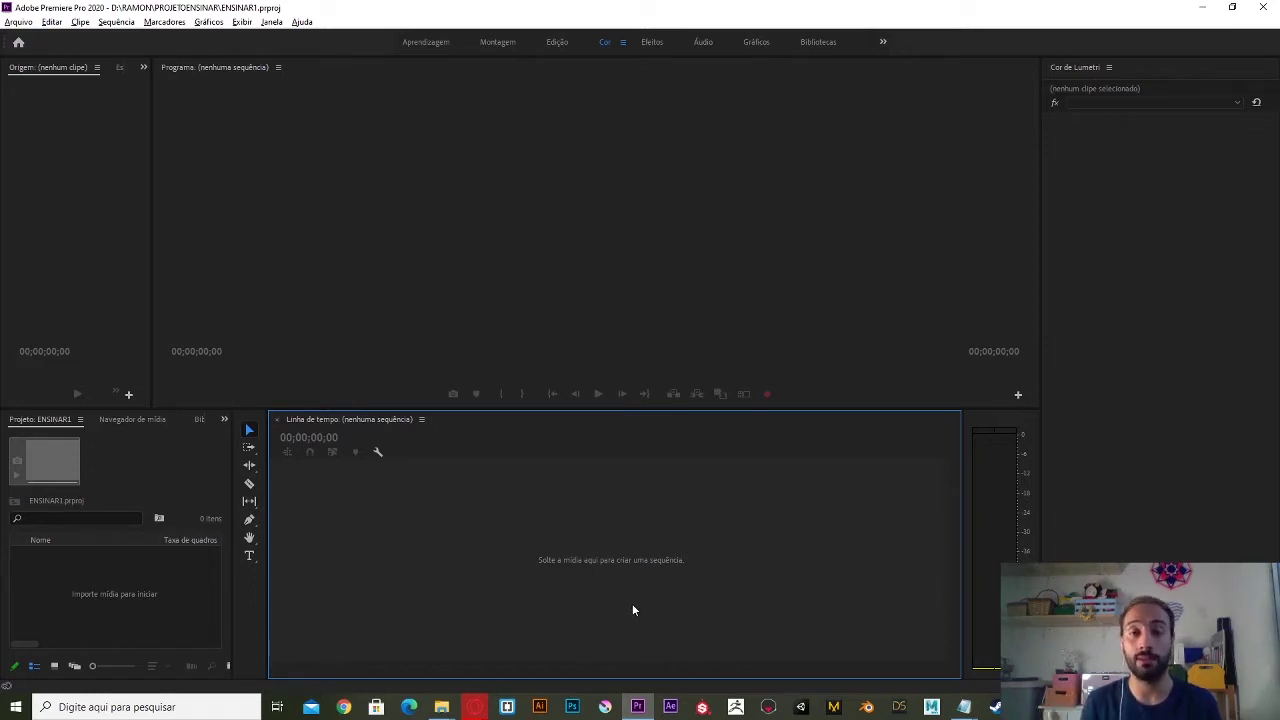
Switch to the Montagem workspace and narrow the Project panel and tools into a column beside a wider timeline.
click(432, 42)
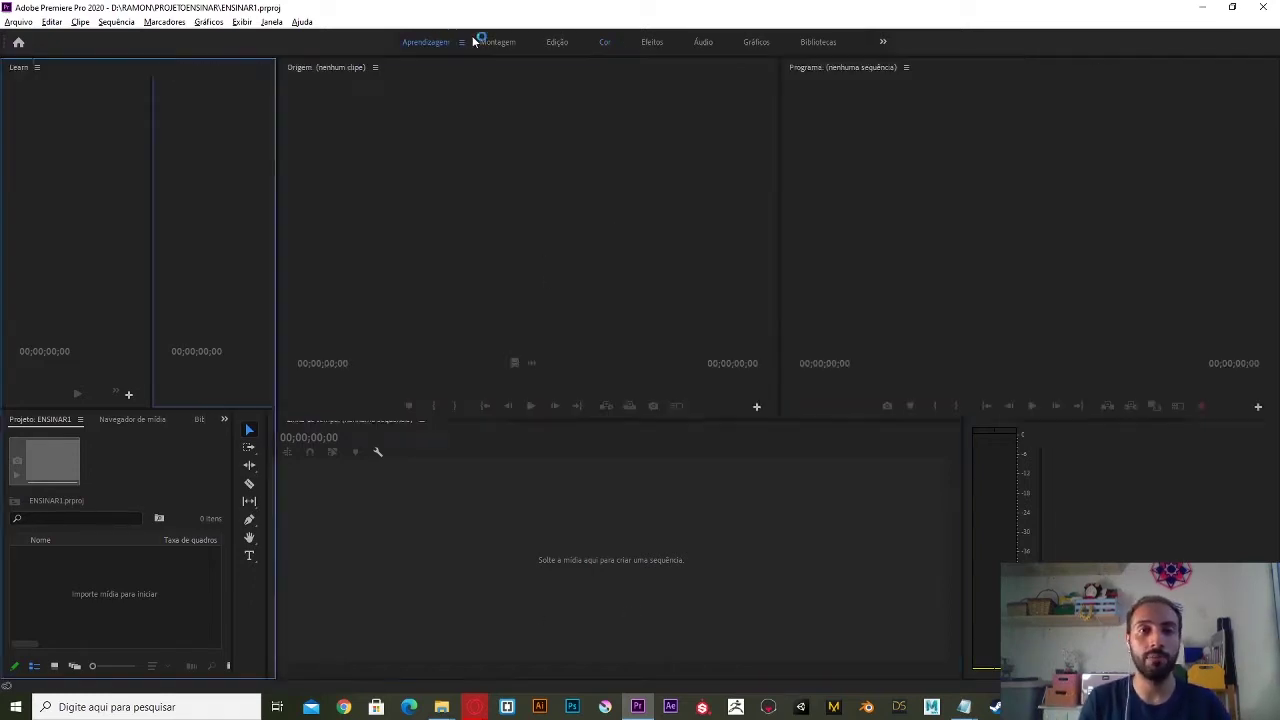
click(485, 43)
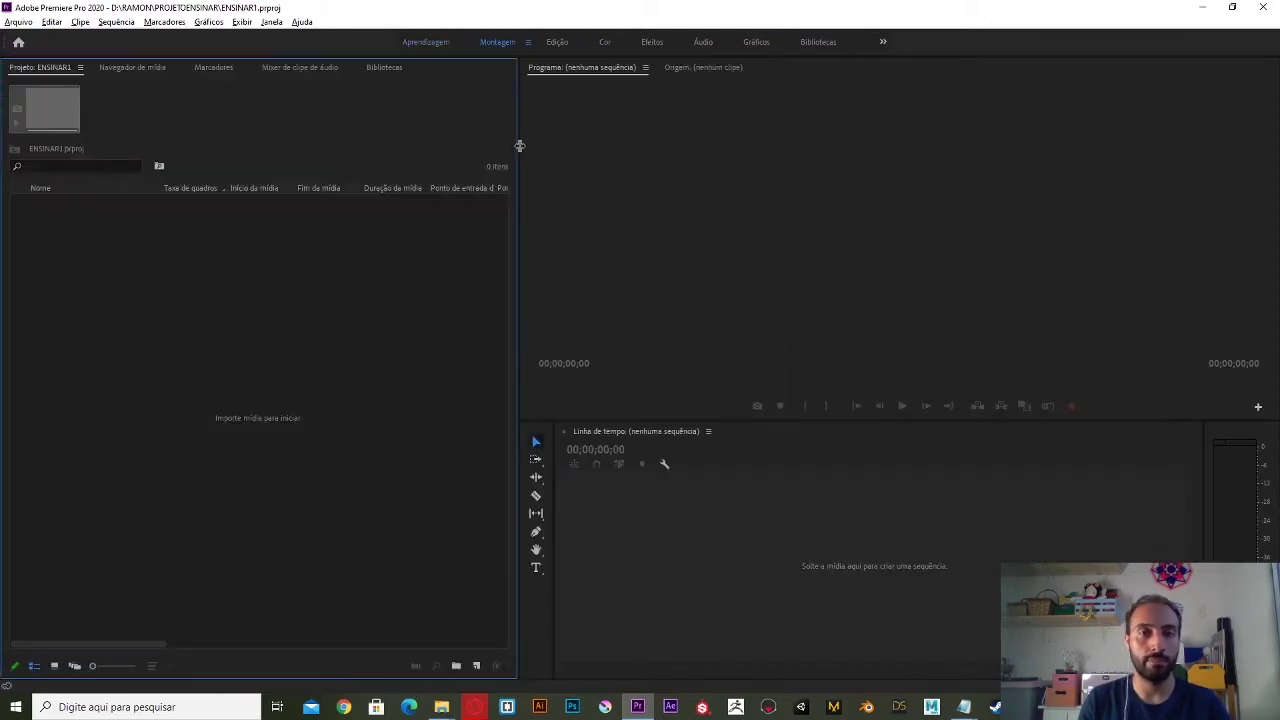
mouse_move(519, 146)
mouse_down()
mouse_move(366, 159)
mouse_move(522, 161)
mouse_up()
drag(562, 474, 316, 471)
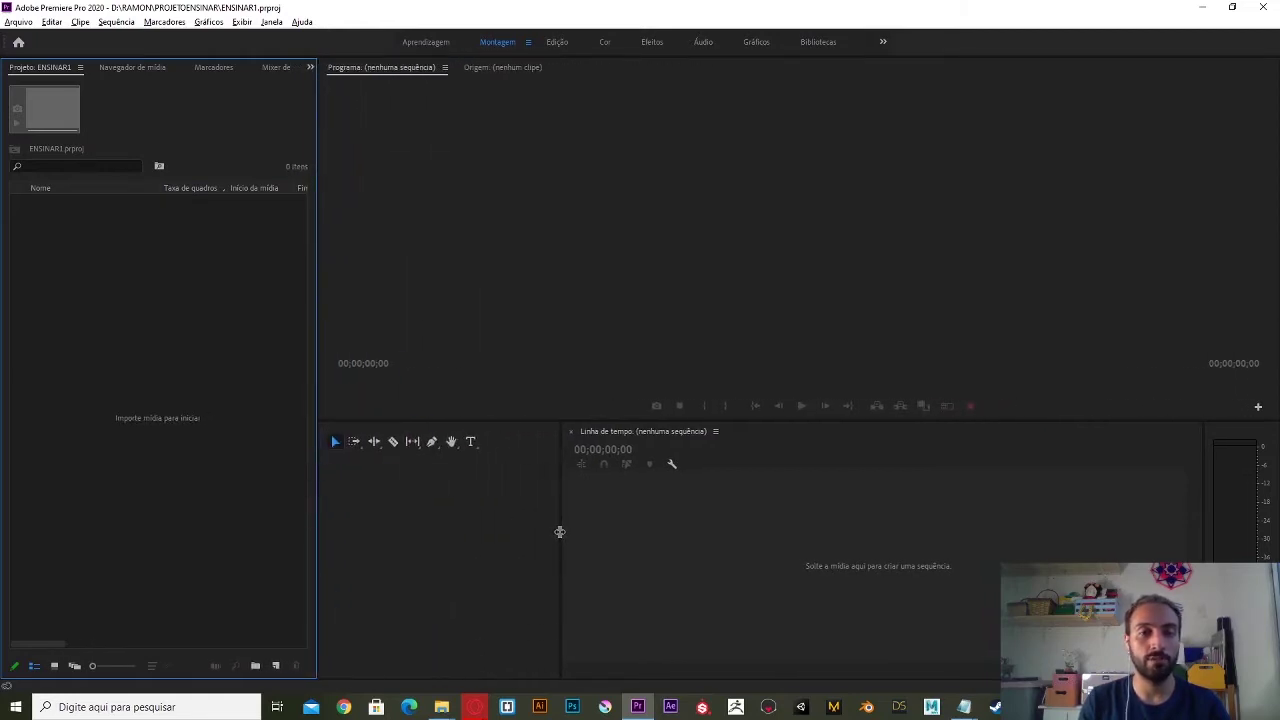
drag(559, 531, 347, 536)
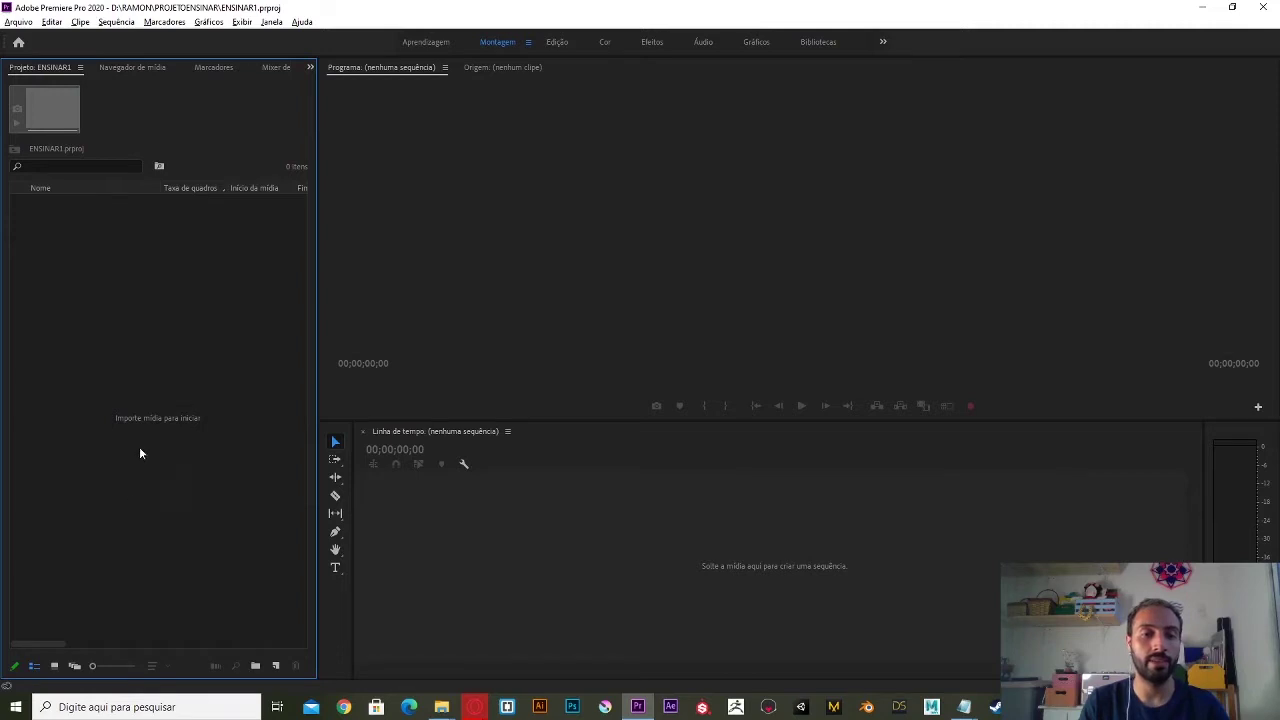
key(alt+Tab)
key(alt+Tab)
key(alt+Tab)
key(alt+Tab)
key(alt+Tab)
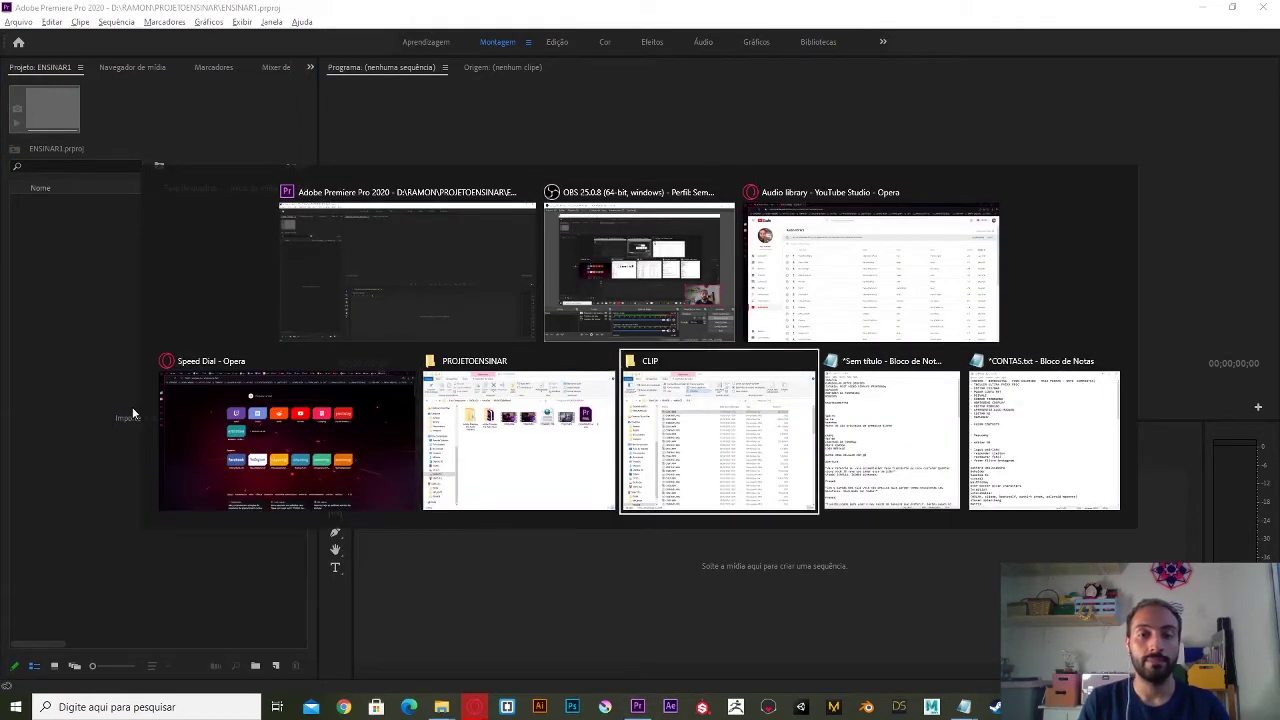
key(alt+Tab)
Drag C0047.MP4 from the PROJETOENSINAR folder into Premiere's Project panel.
key(alt+shift+Tab)
key(alt+shift+Tab)
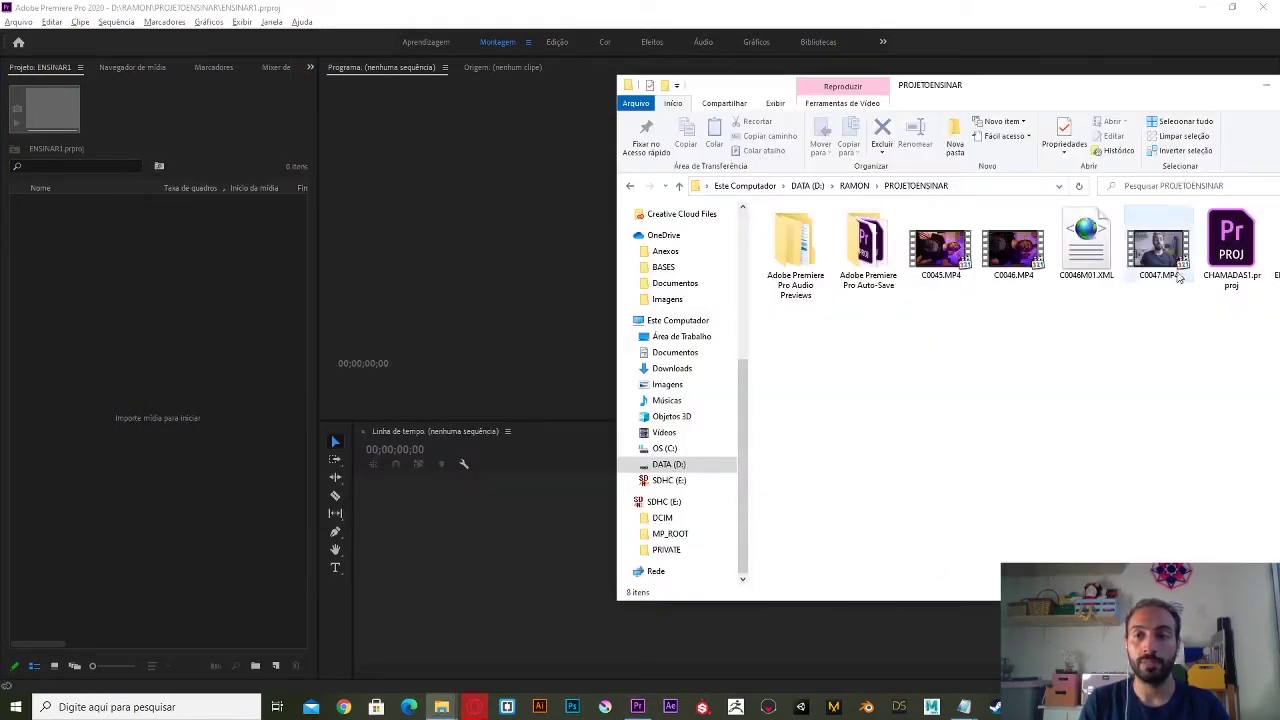
click(1176, 266)
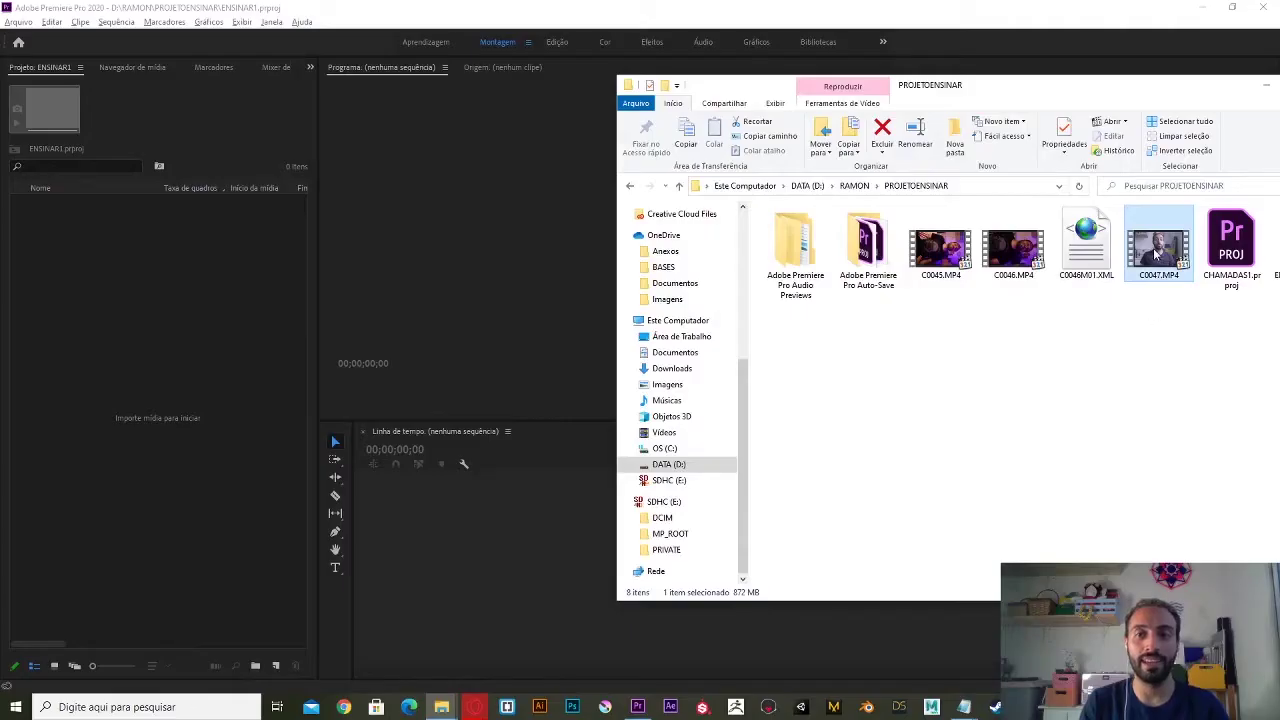
drag(1155, 255, 210, 381)
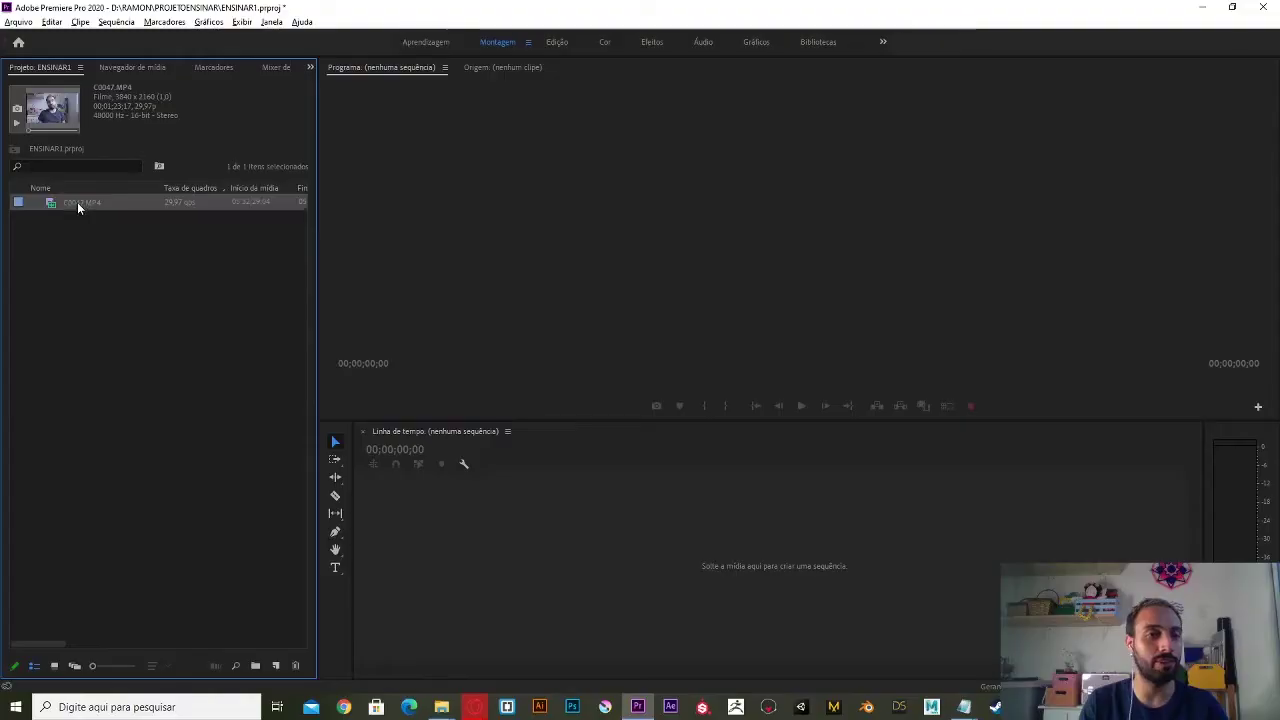
Load C0047.MP4 into the Source monitor, scrub it to 05;32;32;18, and reselect it in the bin.
drag(77, 202, 588, 311)
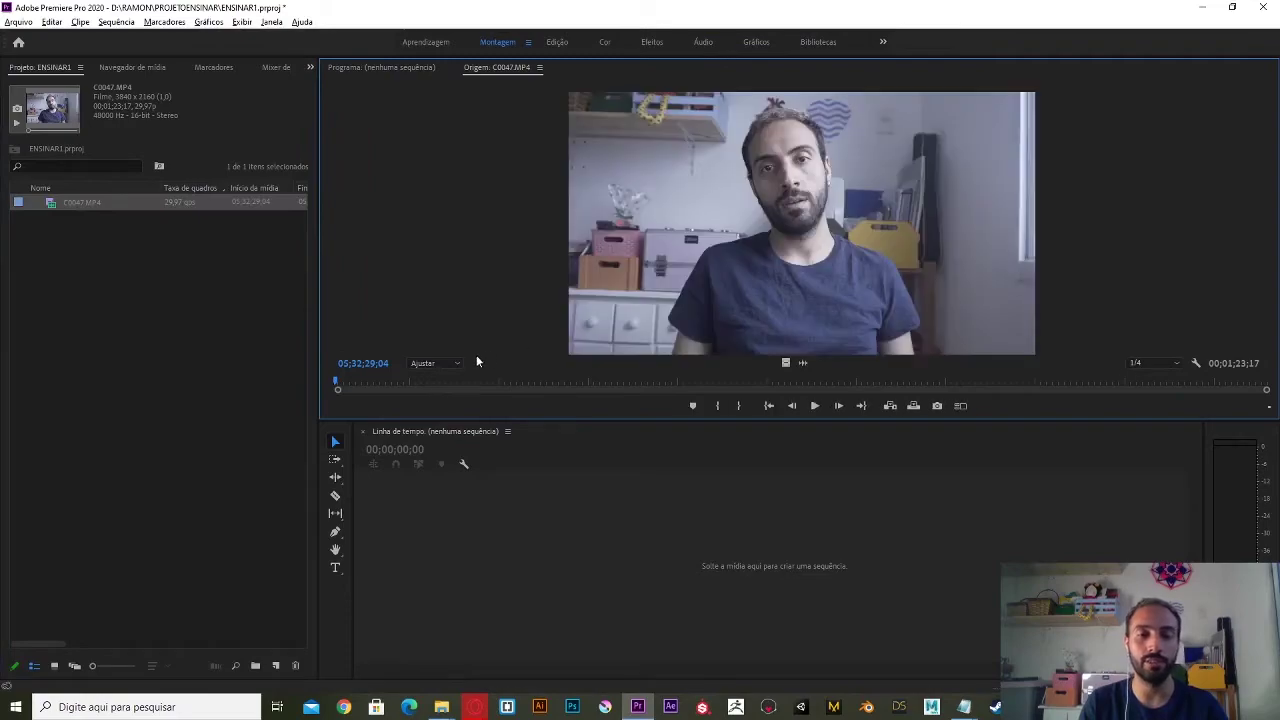
drag(440, 382, 534, 386)
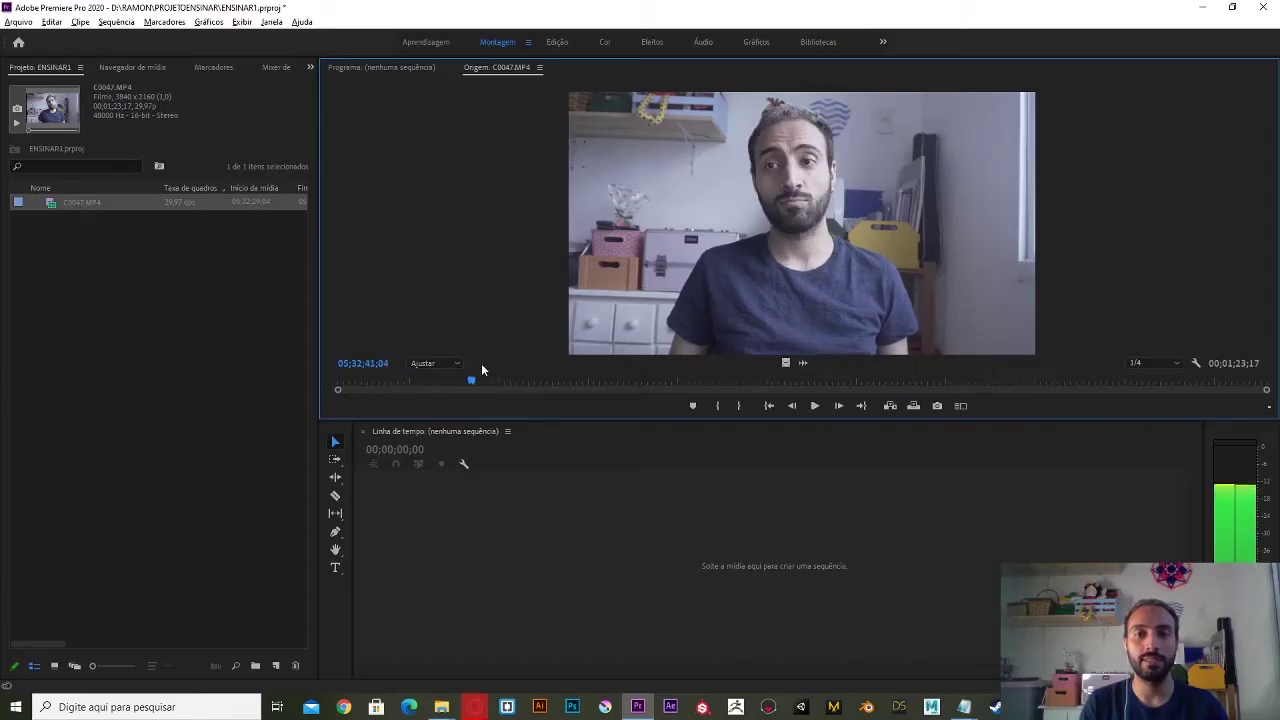
drag(544, 372, 372, 382)
click(81, 310)
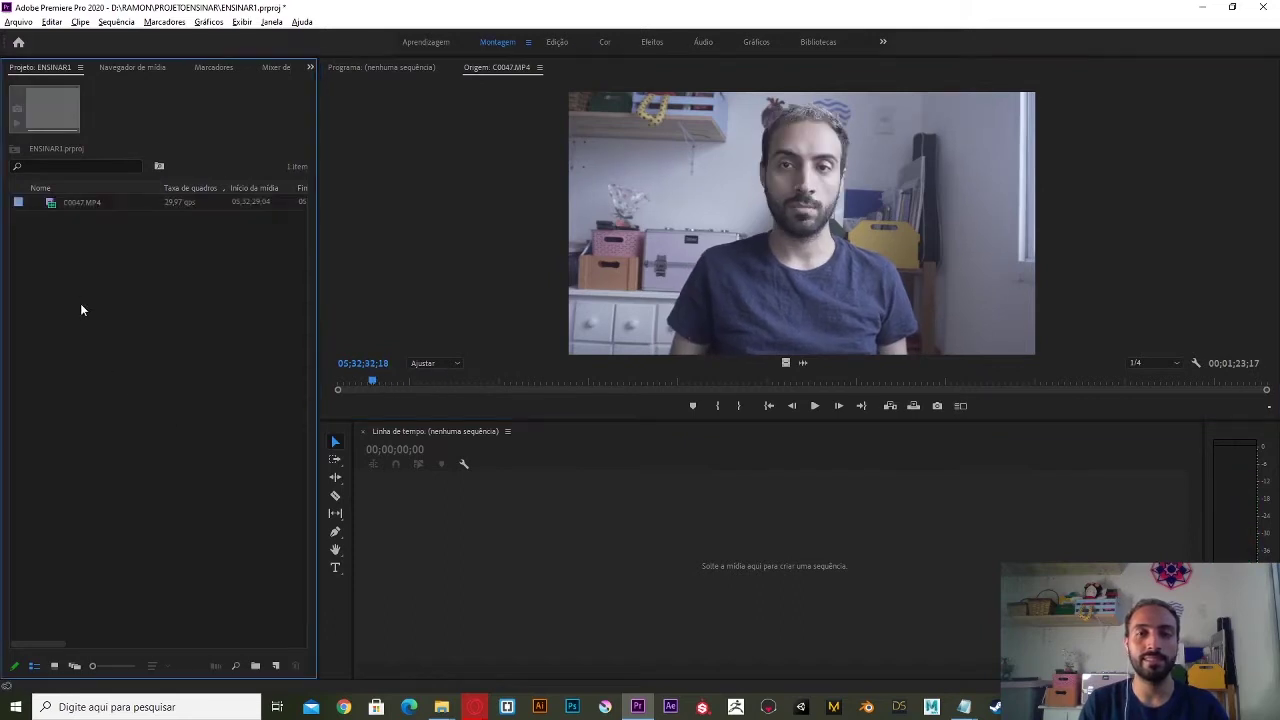
click(69, 206)
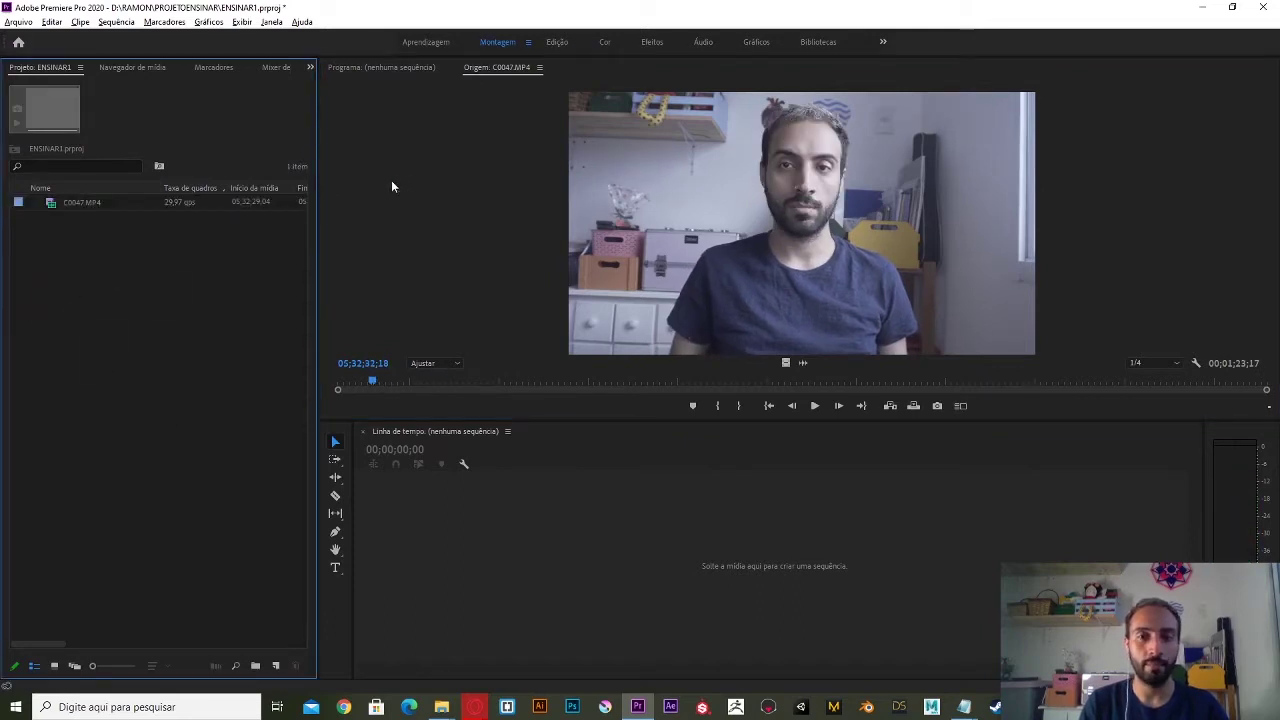
click(86, 205)
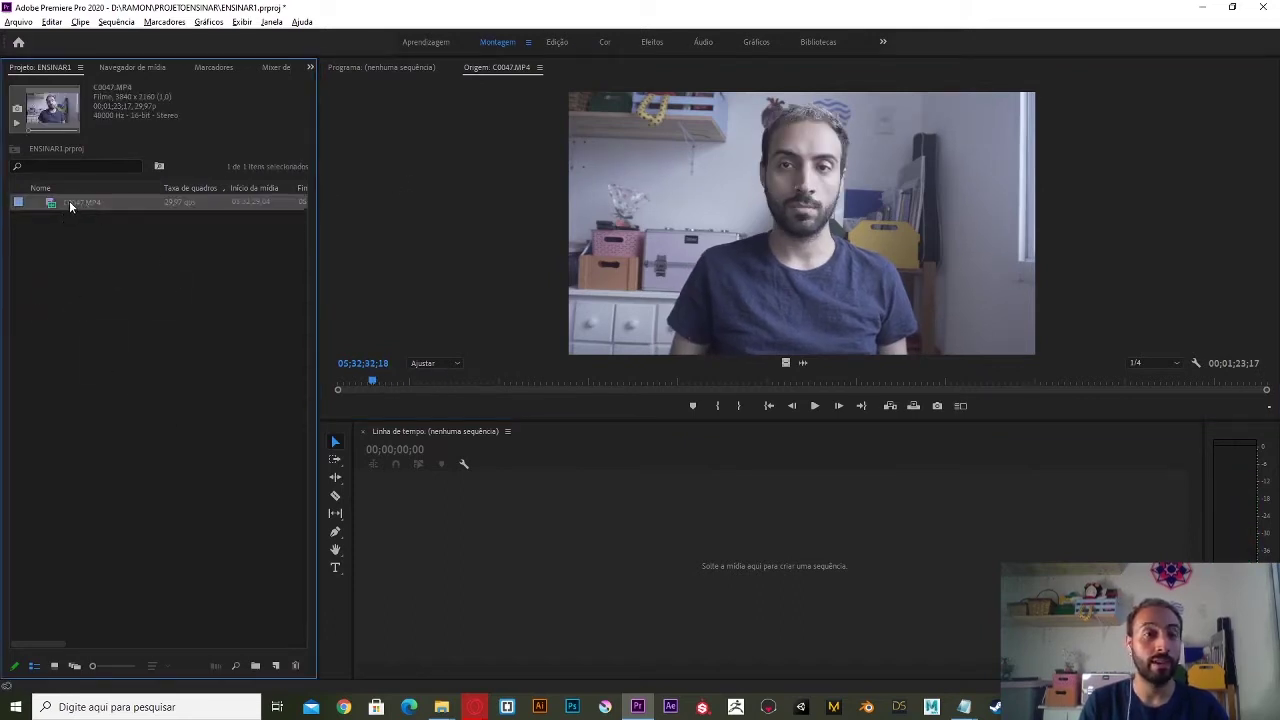
key(alt+Tab)
key(alt+Tab)
key(alt+Tab)
key(alt+Tab)
key(alt+Tab)
key(alt+Tab)
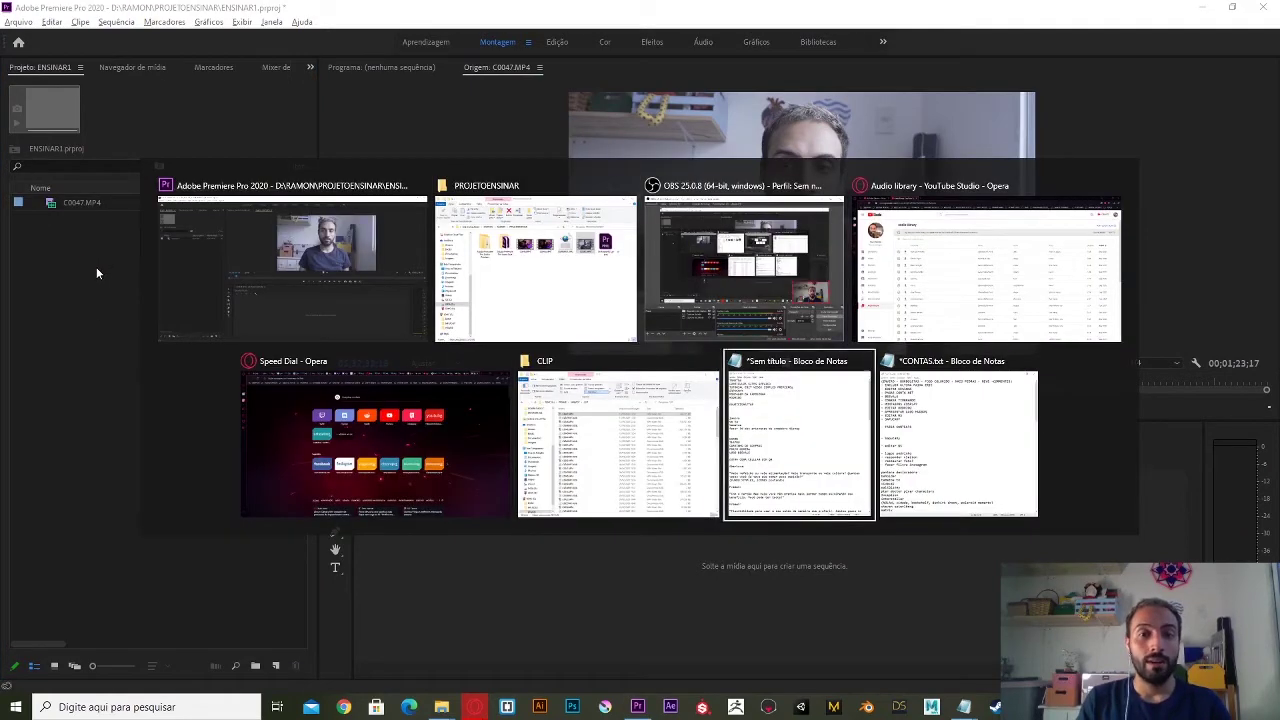
key(Escape)
click(83, 197)
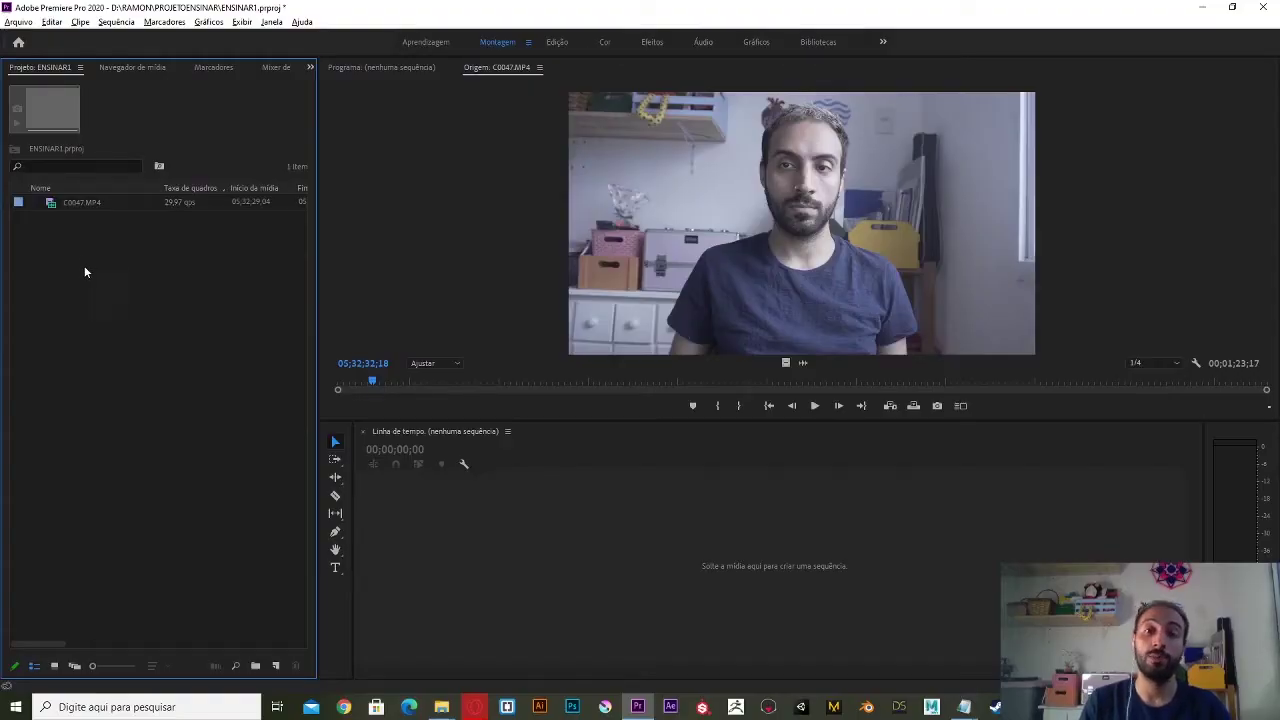
Bring the browser forward and go to google.com in a new tab.
mouse_move(343, 707)
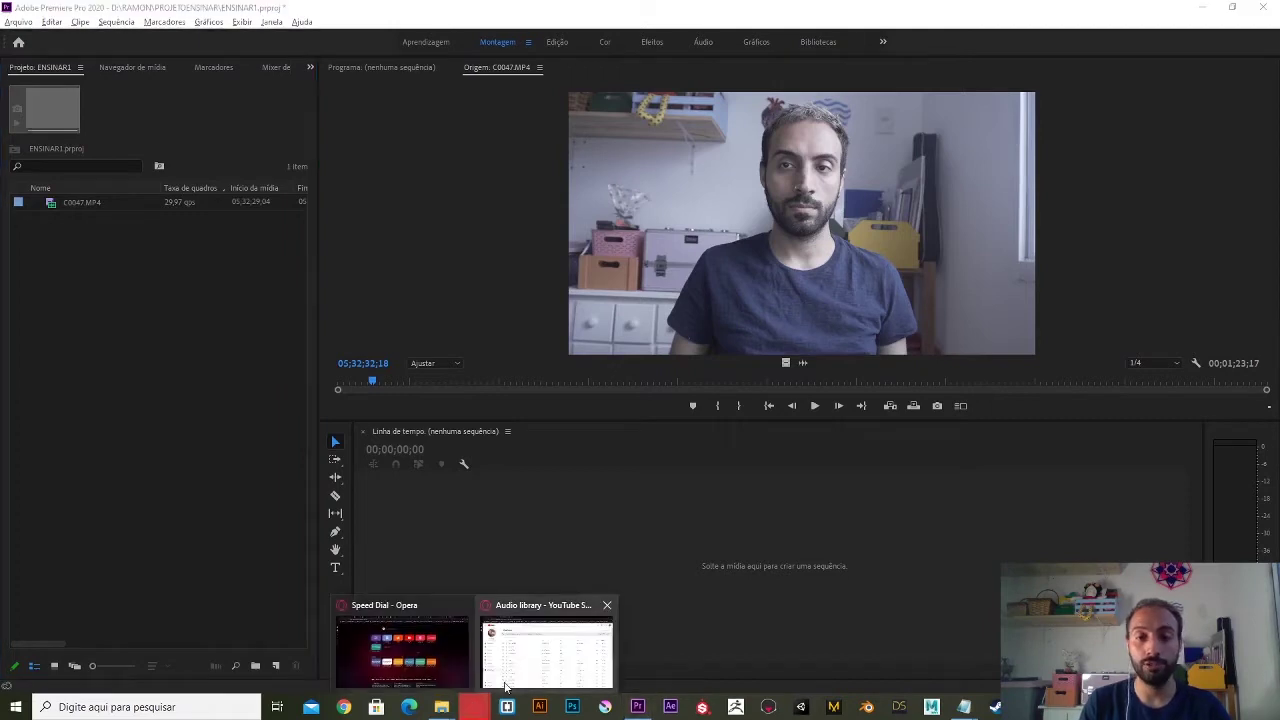
click(550, 650)
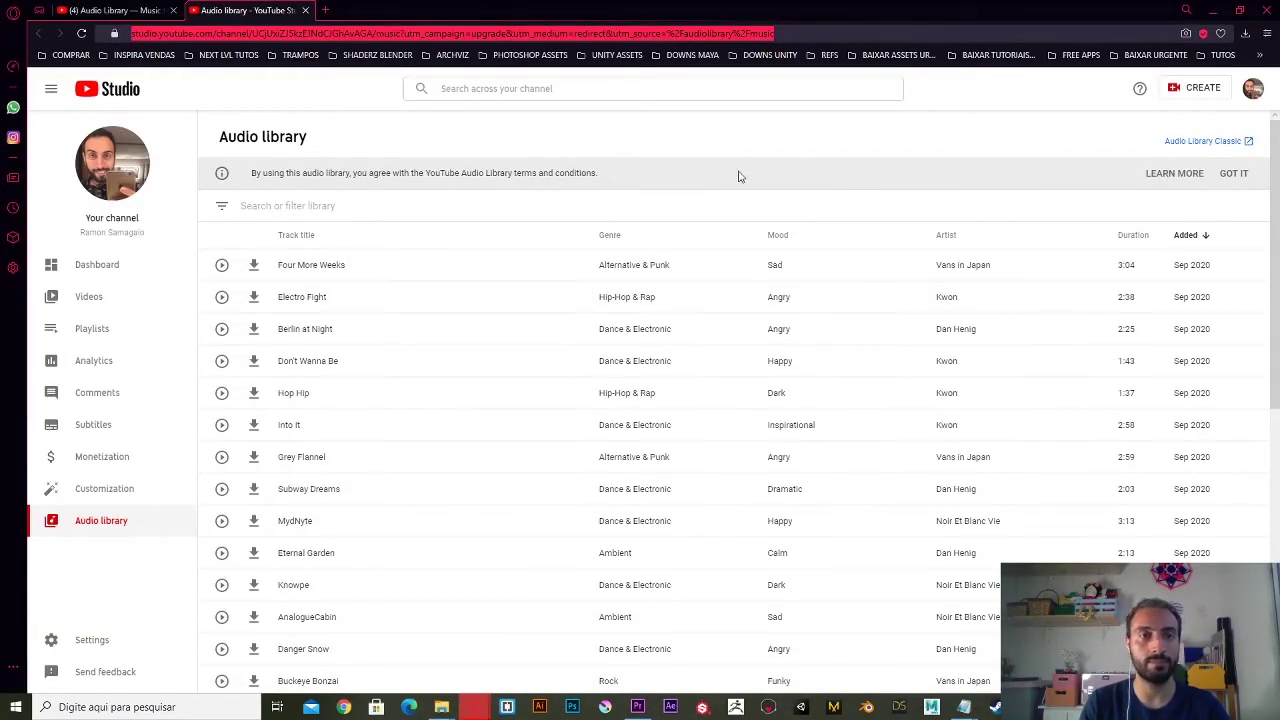
click(325, 10)
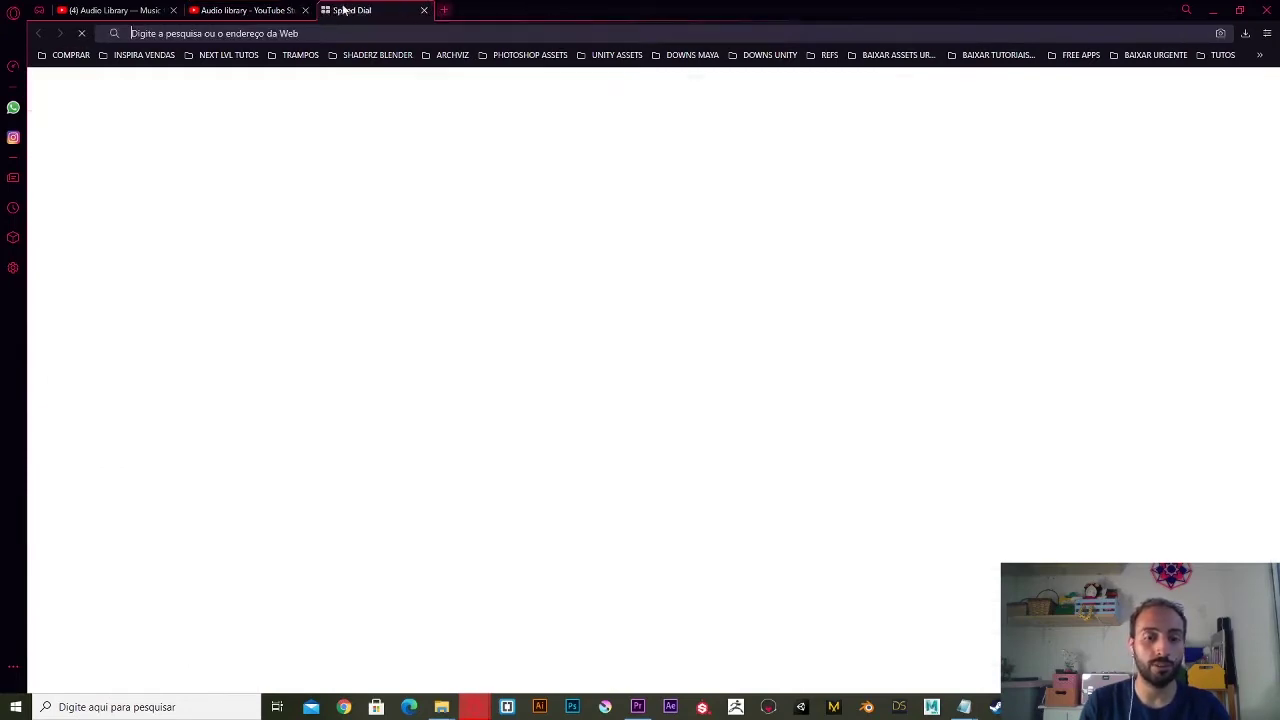
text(google.com)
key(Return)
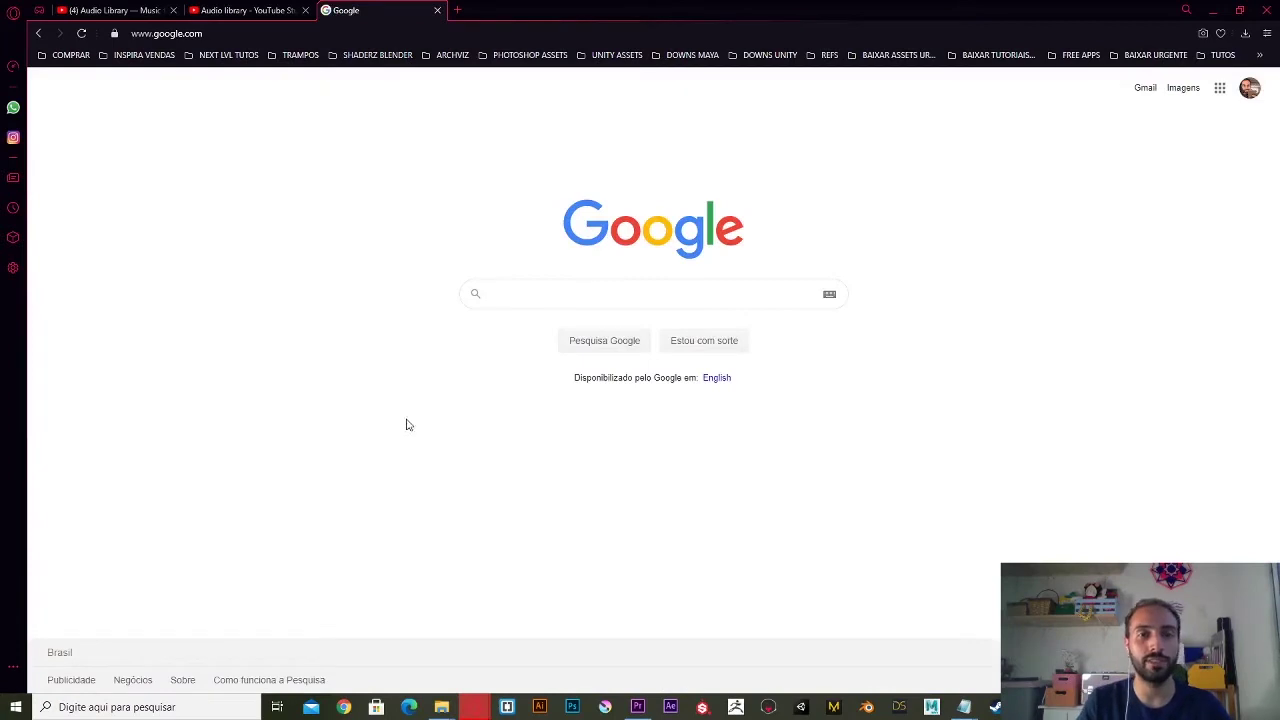
Search Google for 'youtube free musics' and open the Youtube Audio Library – Music result.
click(541, 296)
text(youtu)
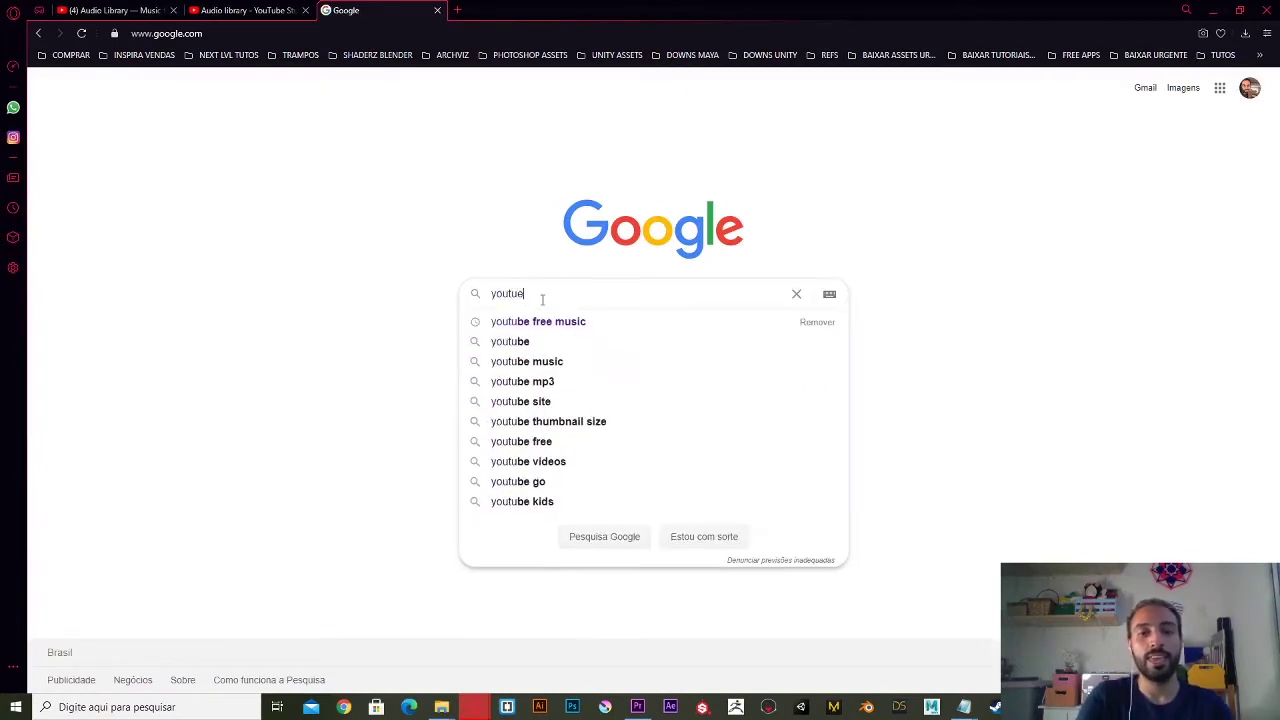
text(be )
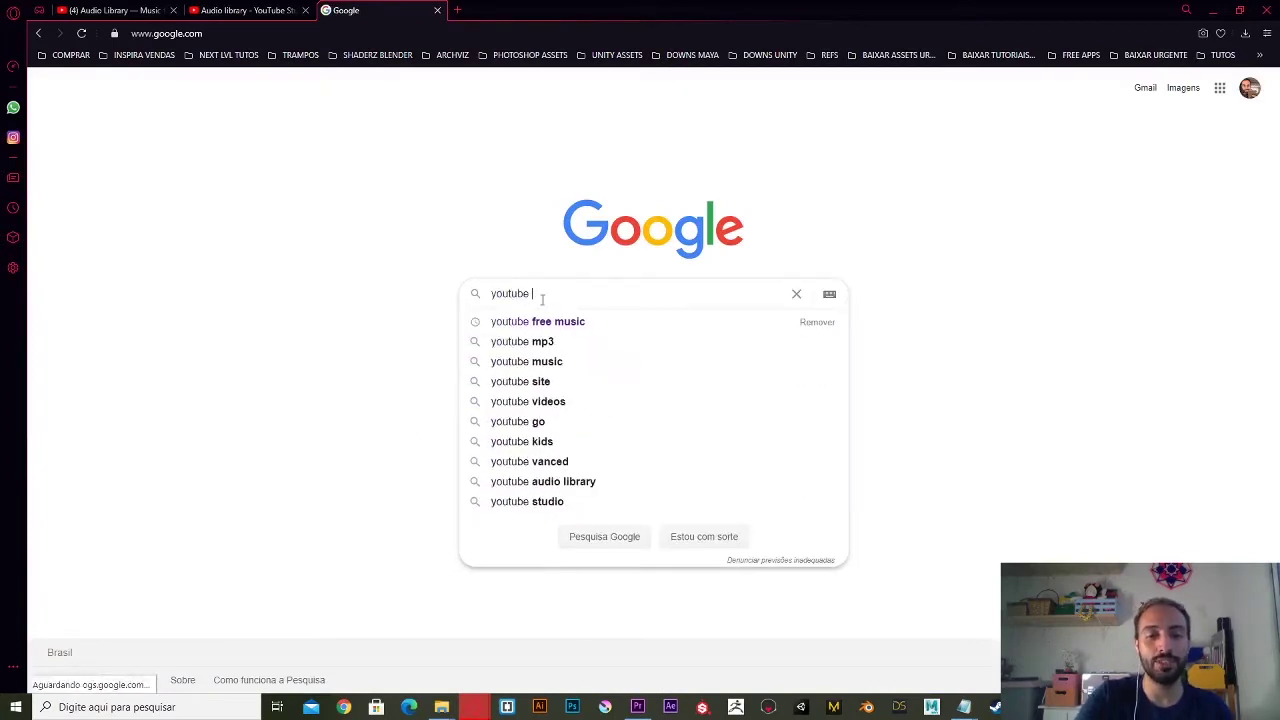
text(free )
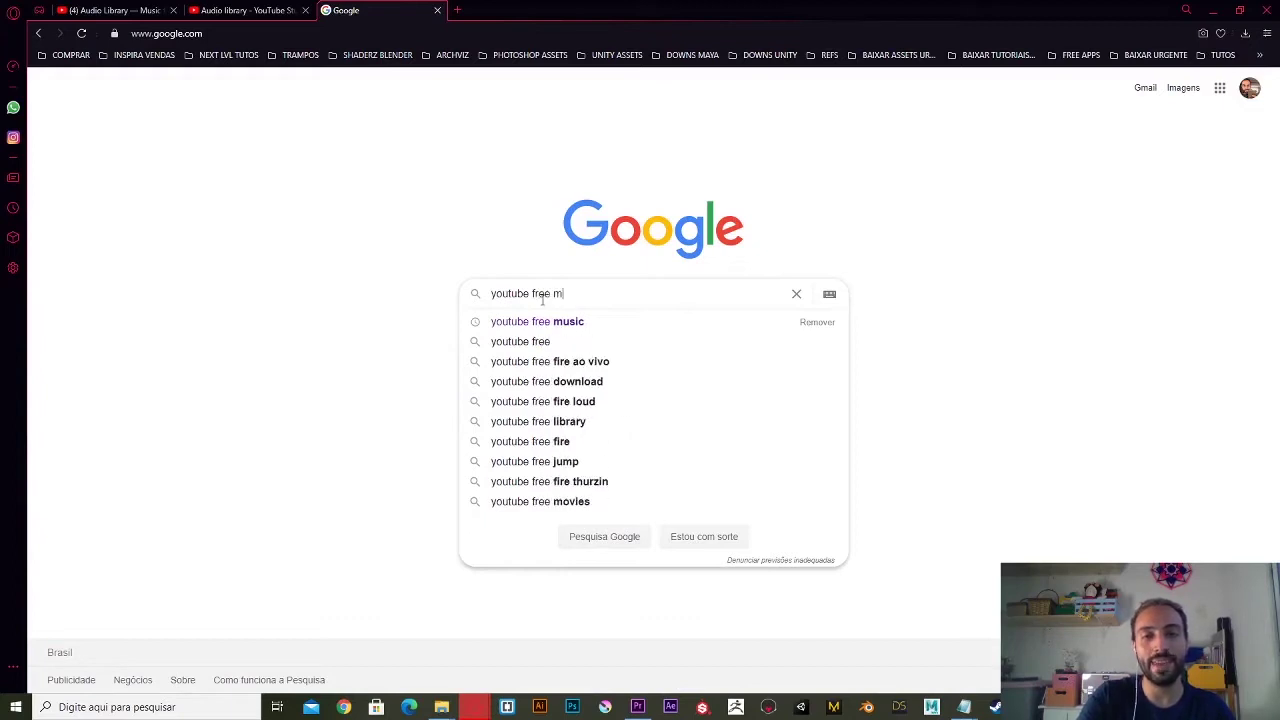
text(musics)
key(Return)
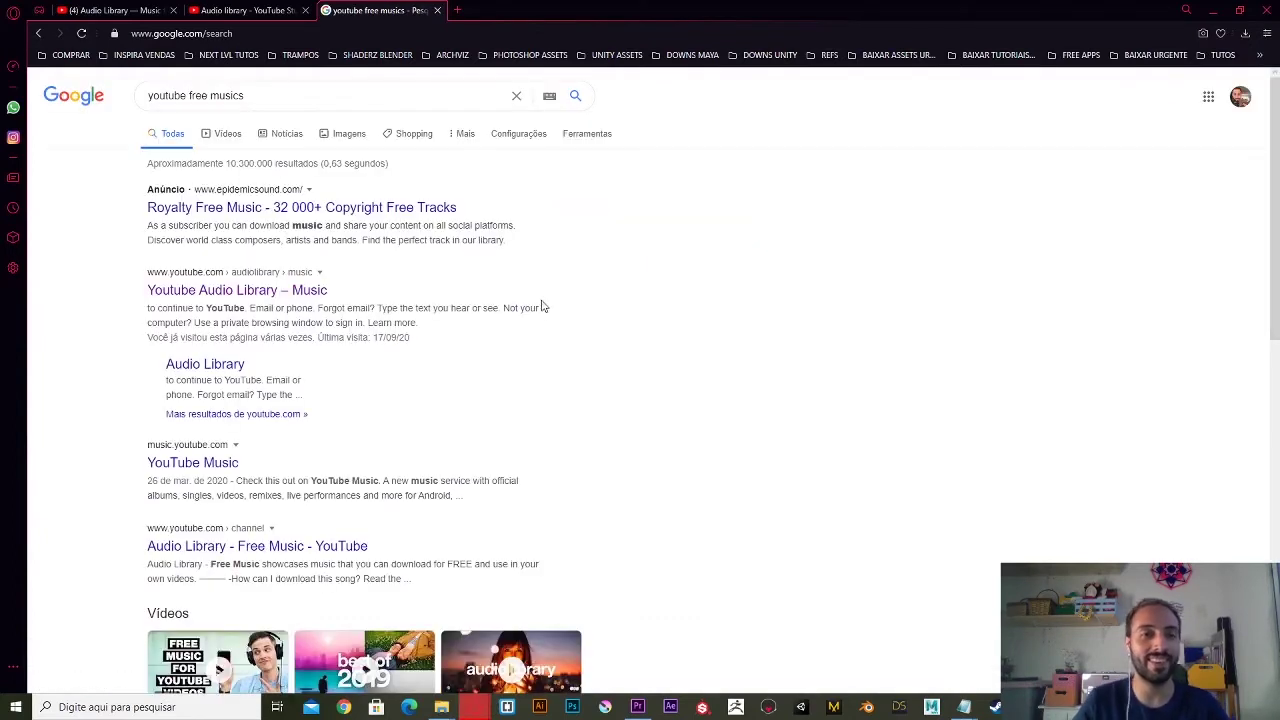
drag(328, 291, 114, 304)
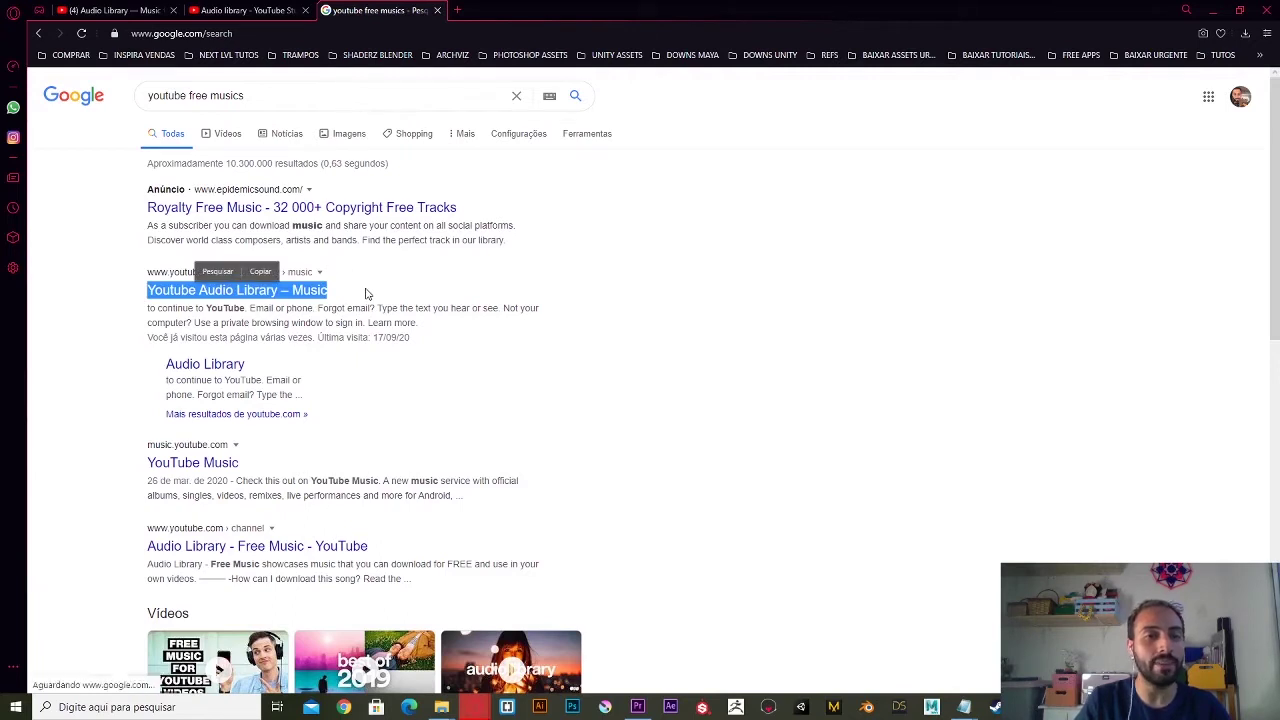
key(ctrl+c)
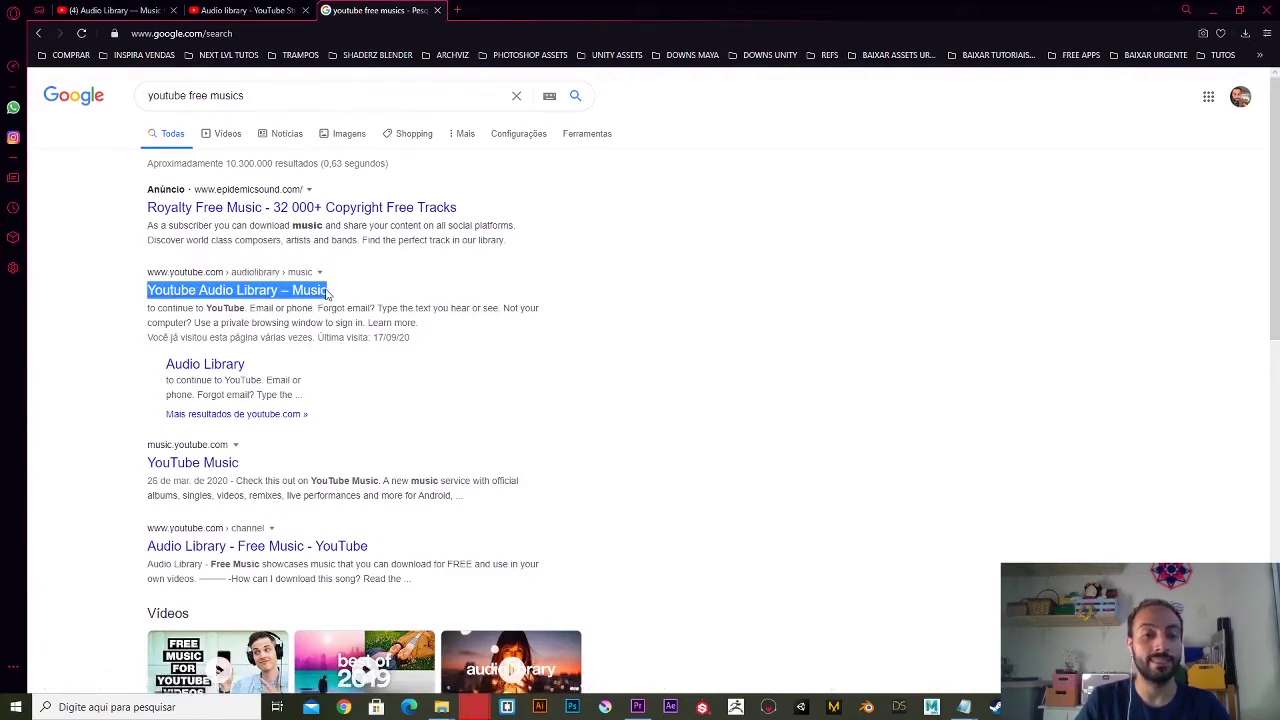
click(328, 291)
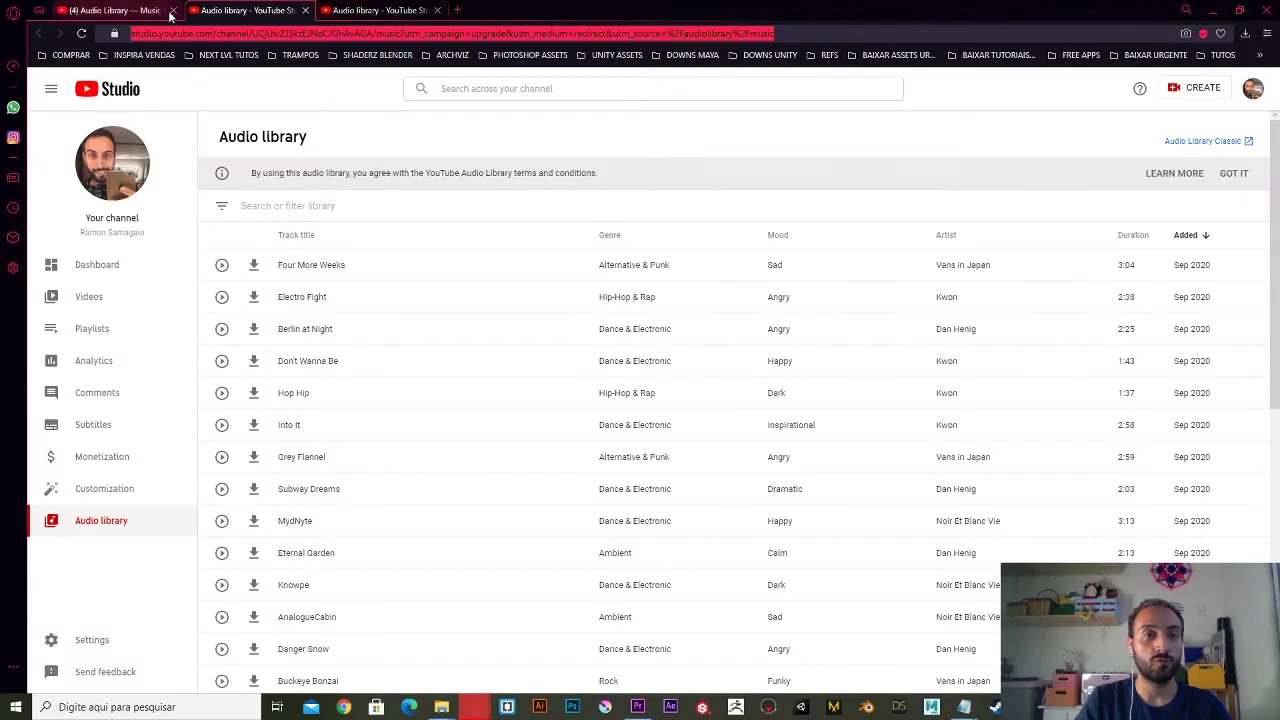
Close the extra browser tabs and look over the Audio library track list.
click(171, 14)
click(171, 14)
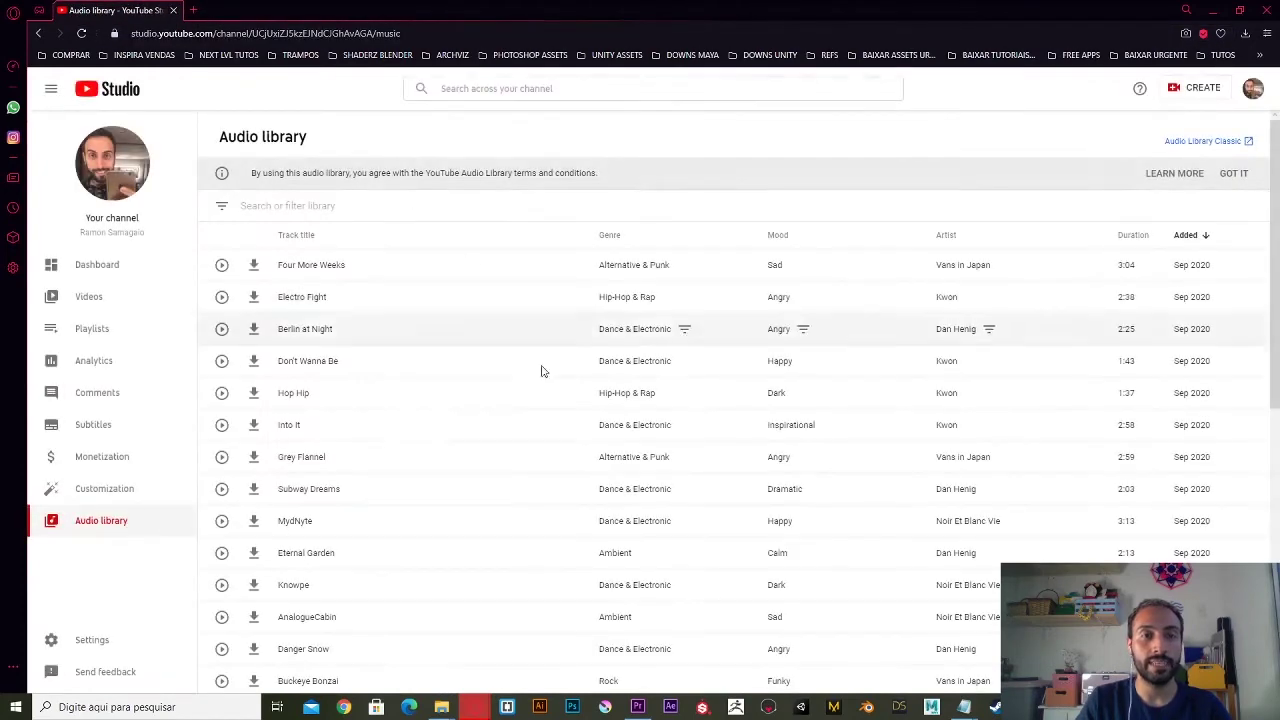
scroll(781, 482, down, 3)
scroll(781, 482, up, 3)
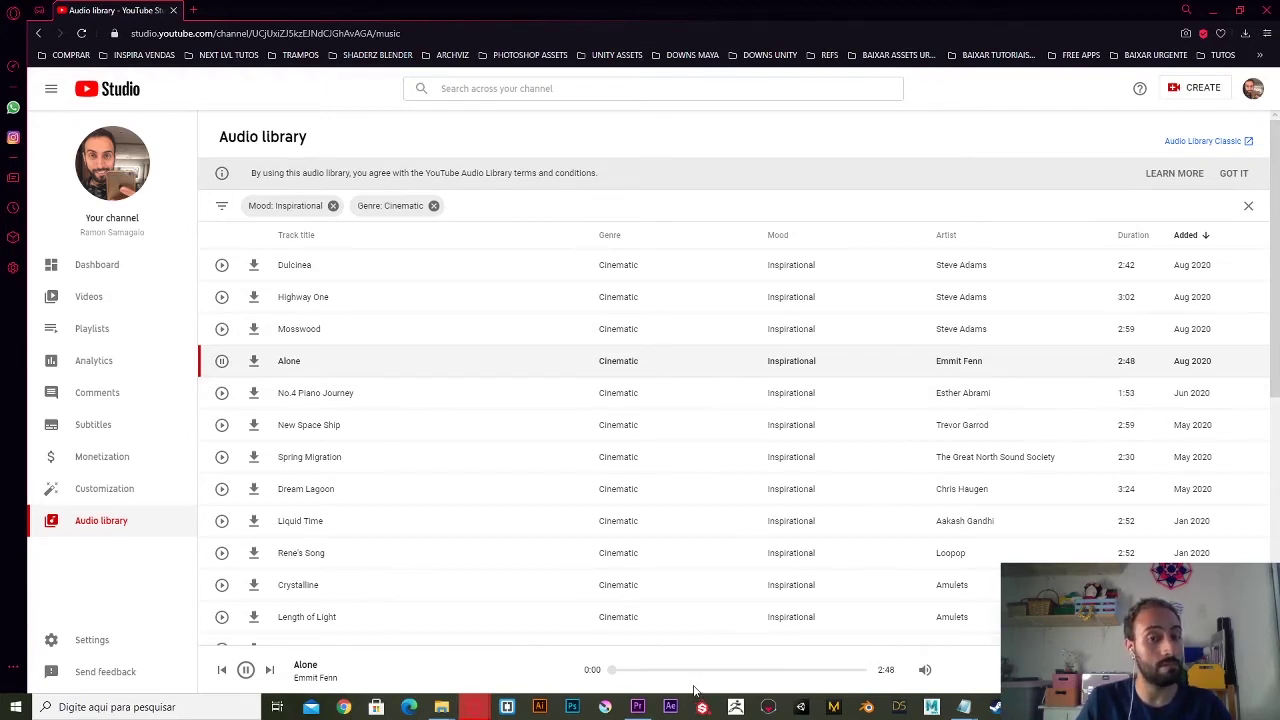
Preview No.4 Piano Journey, download it as an MP3, then pause the preview.
click(410, 400)
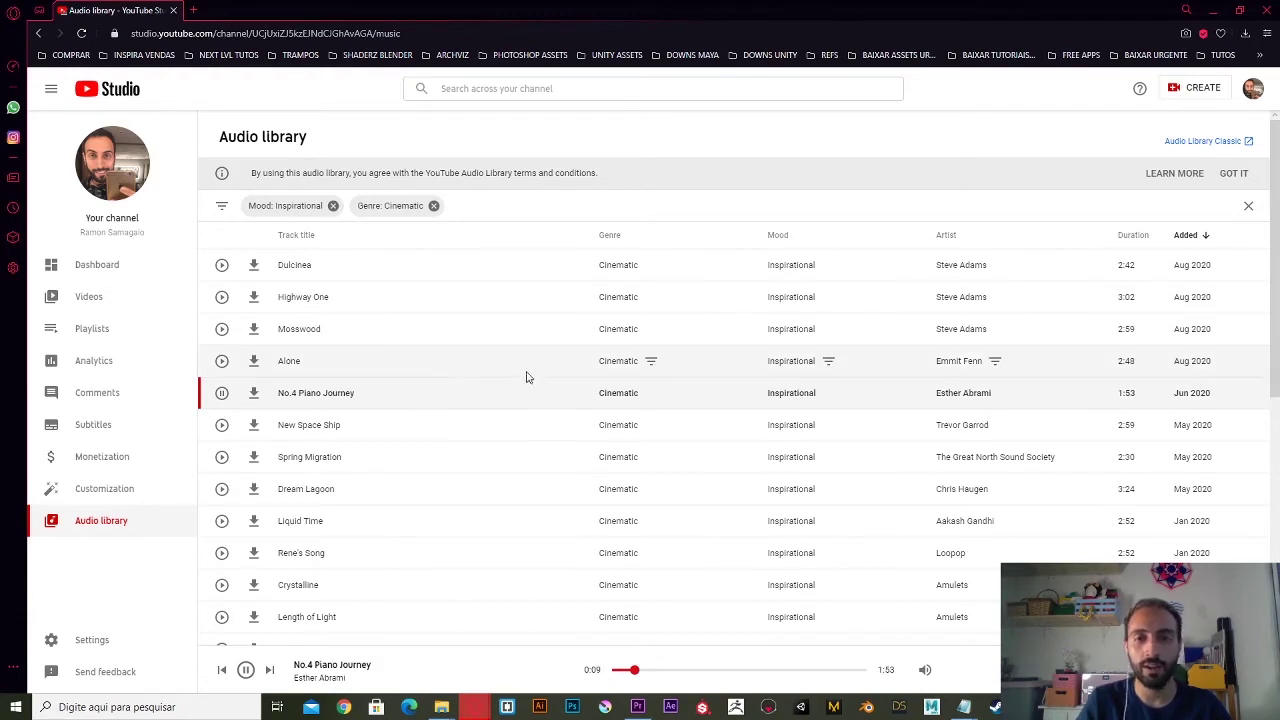
click(254, 395)
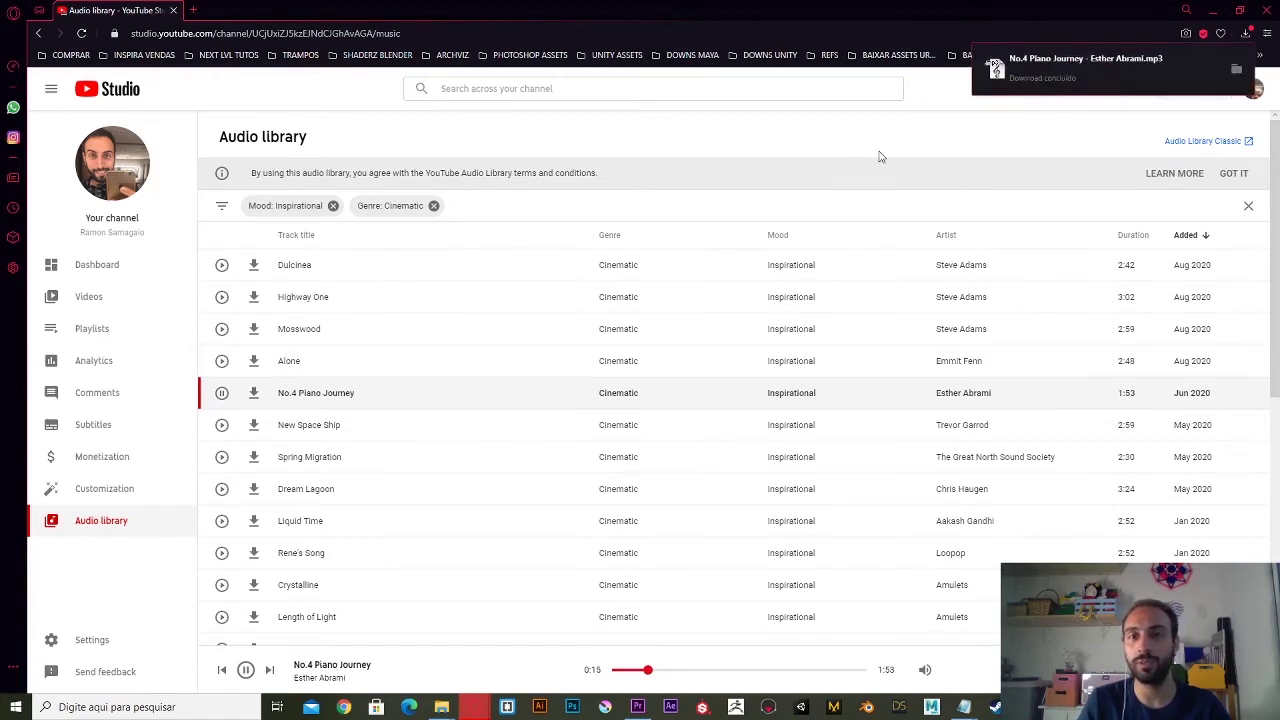
click(750, 86)
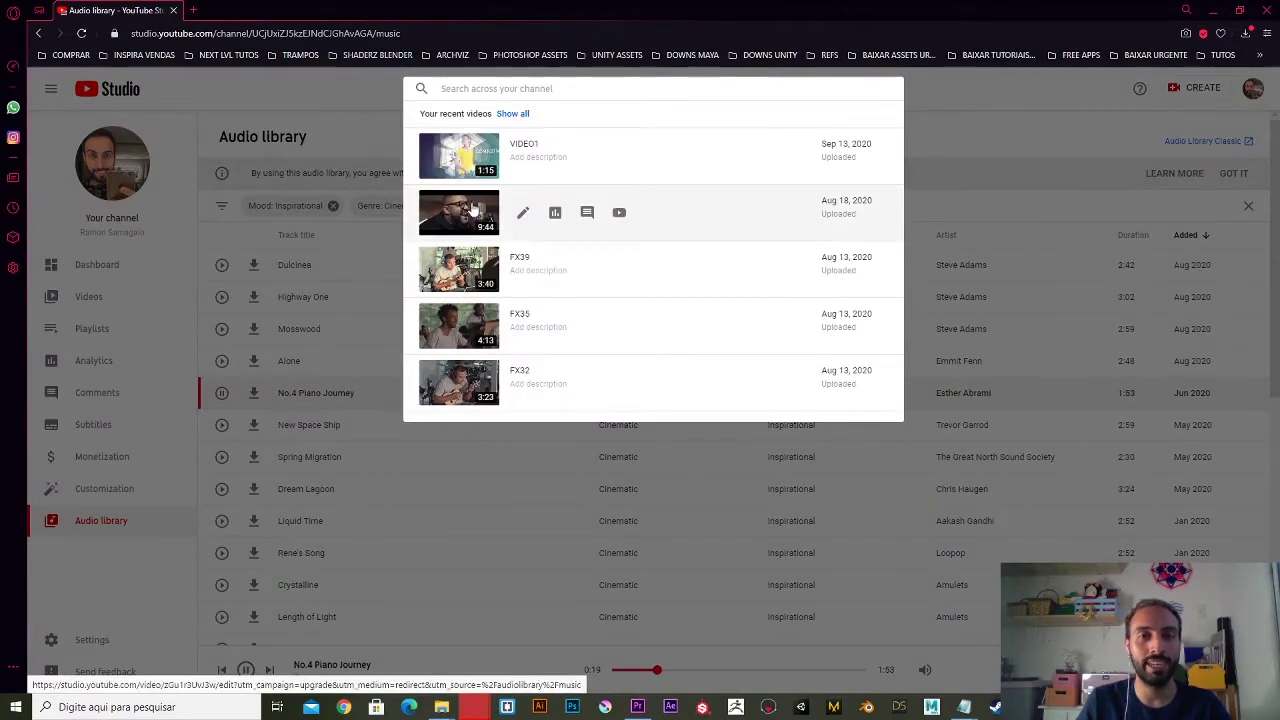
click(385, 110)
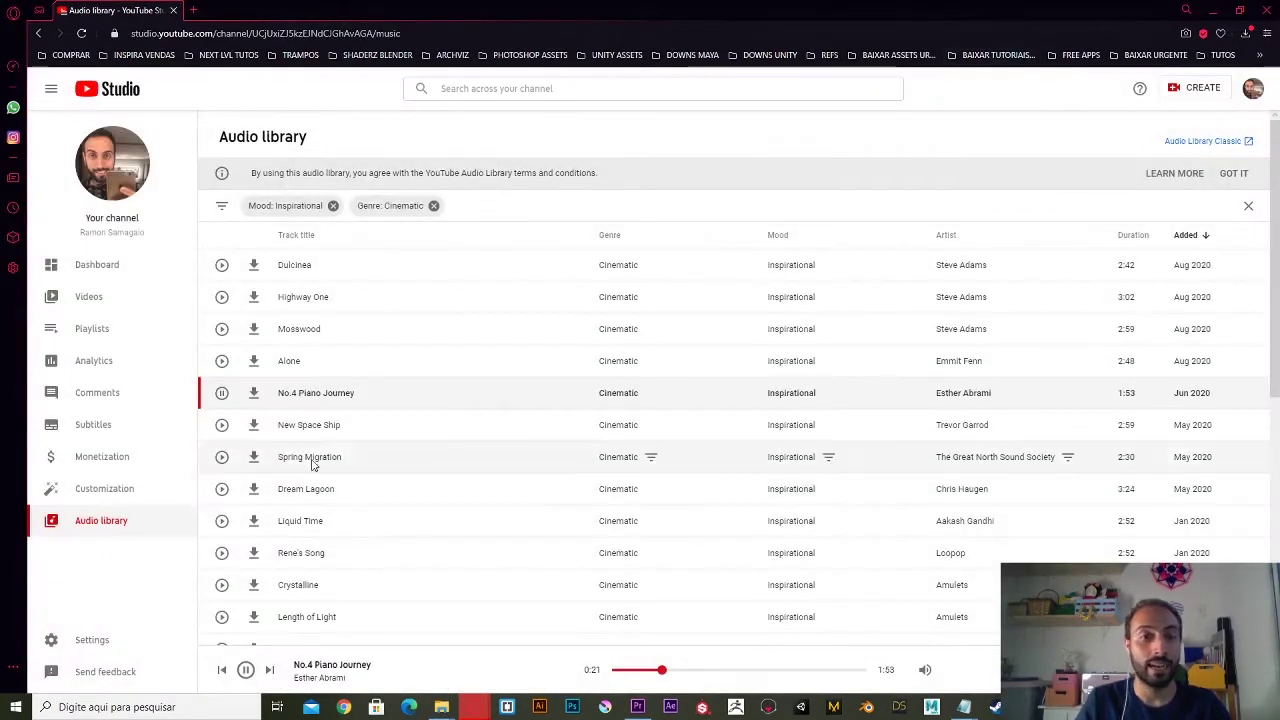
click(222, 393)
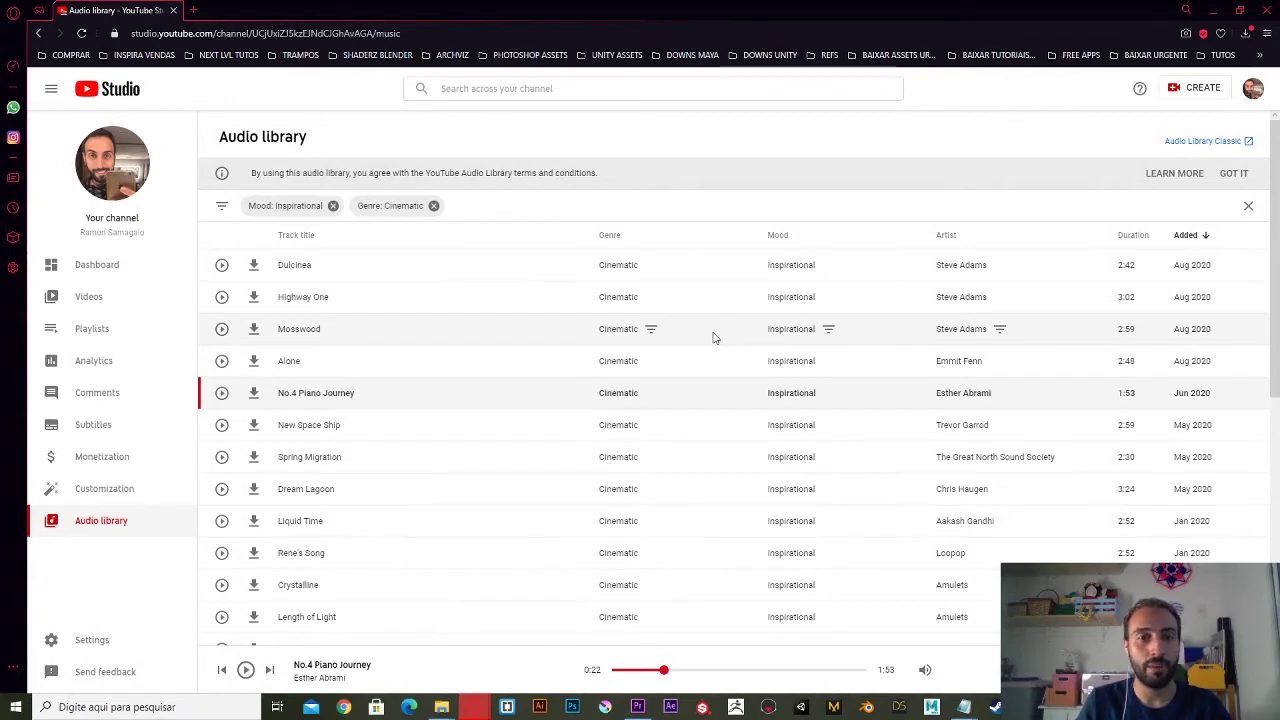
key(alt+Tab)
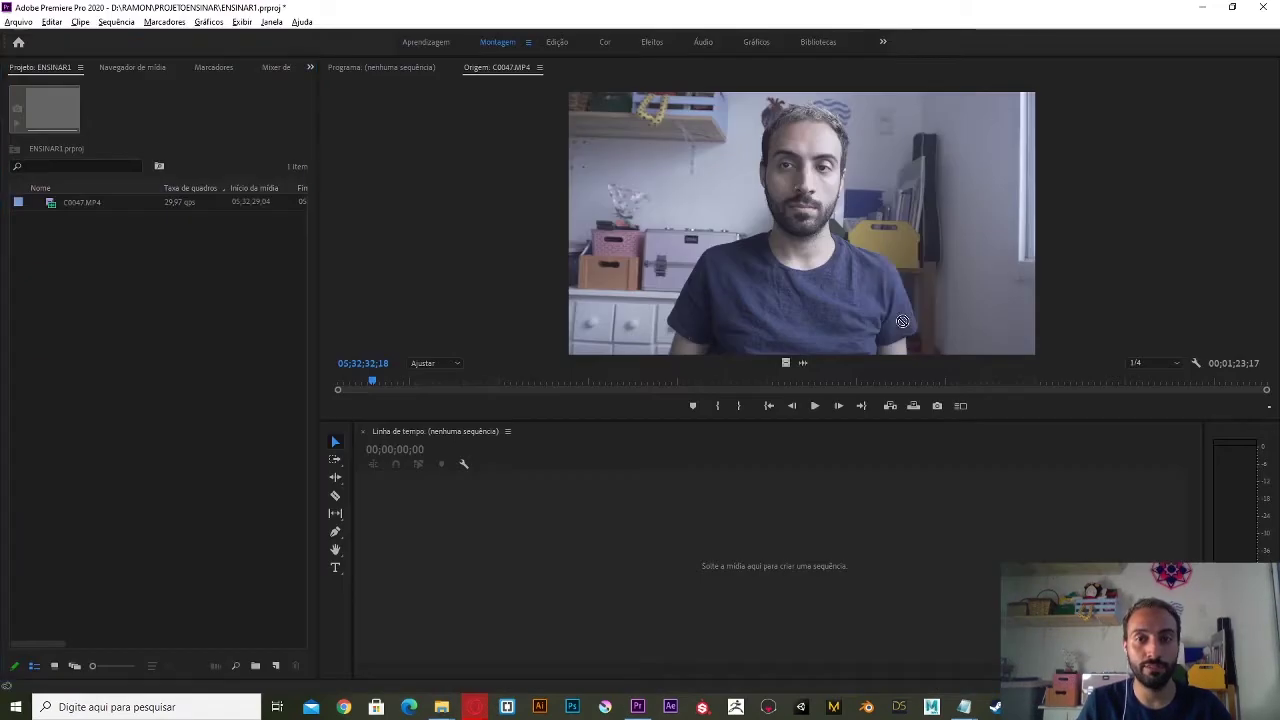
Import the downloaded No.4 Piano Journey MP3 and preview it around 21 seconds.
drag(713, 337, 152, 376)
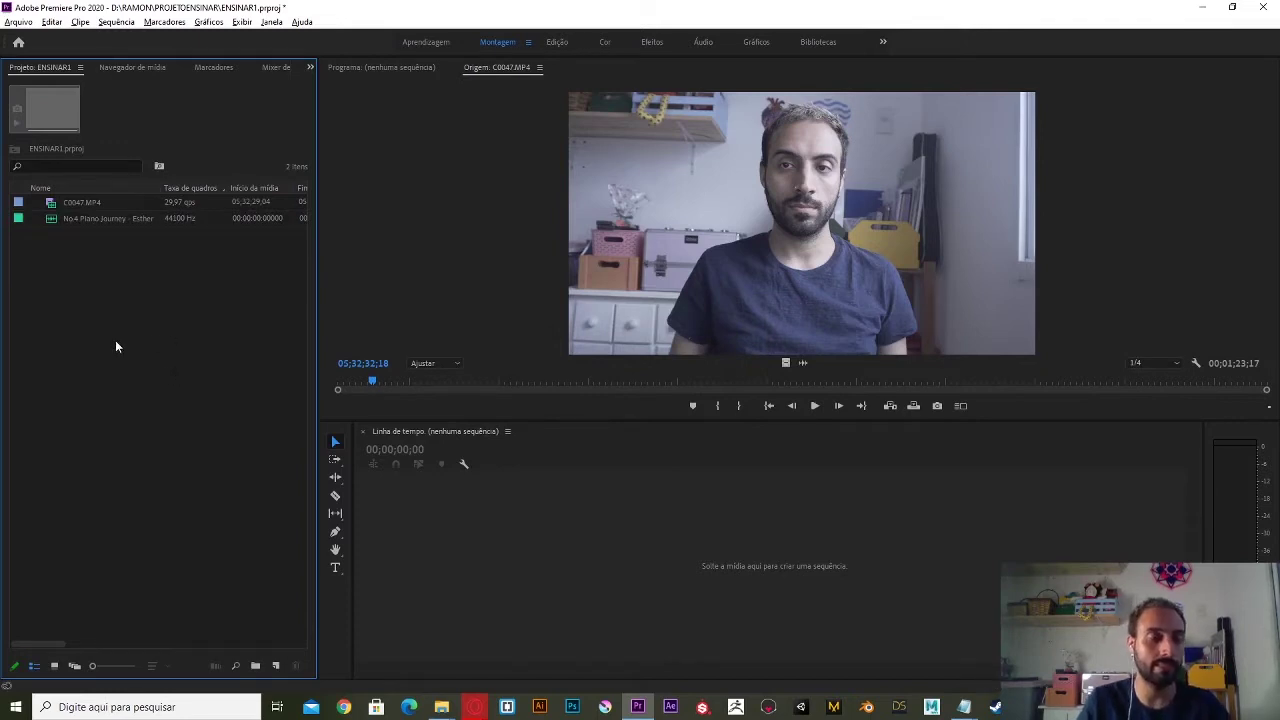
drag(202, 332, 41, 150)
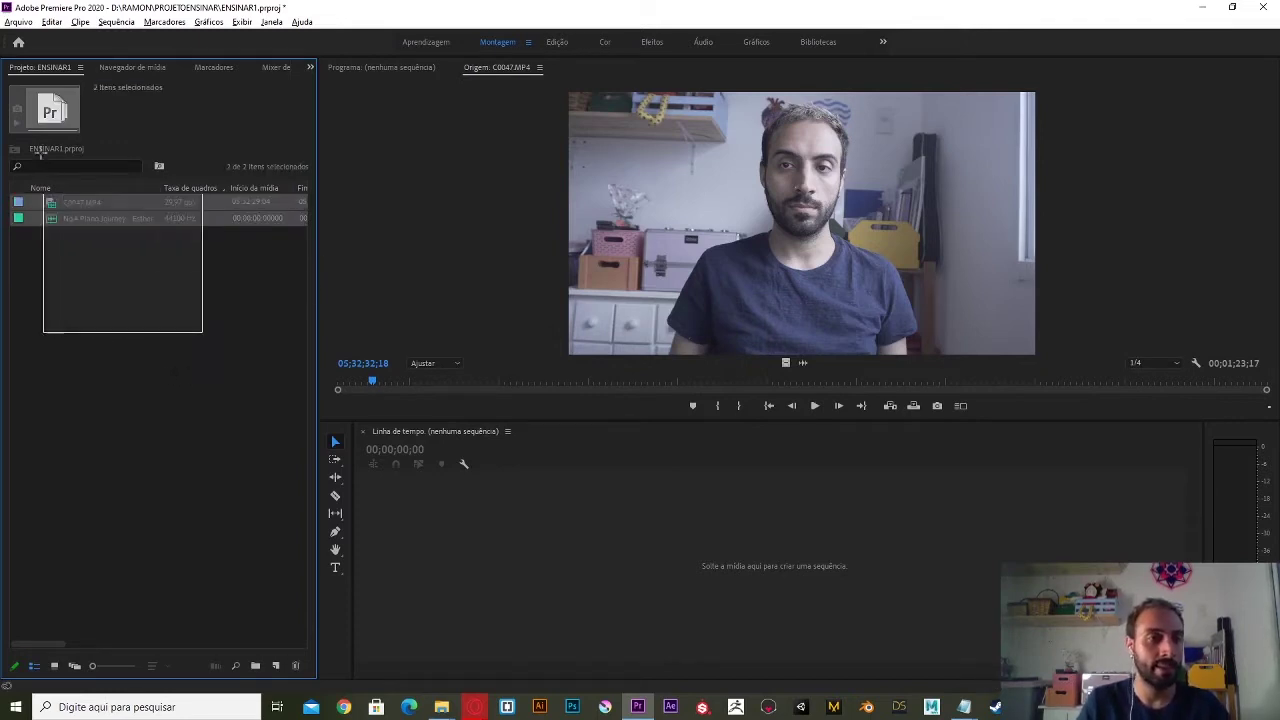
click(75, 281)
double_click(66, 219)
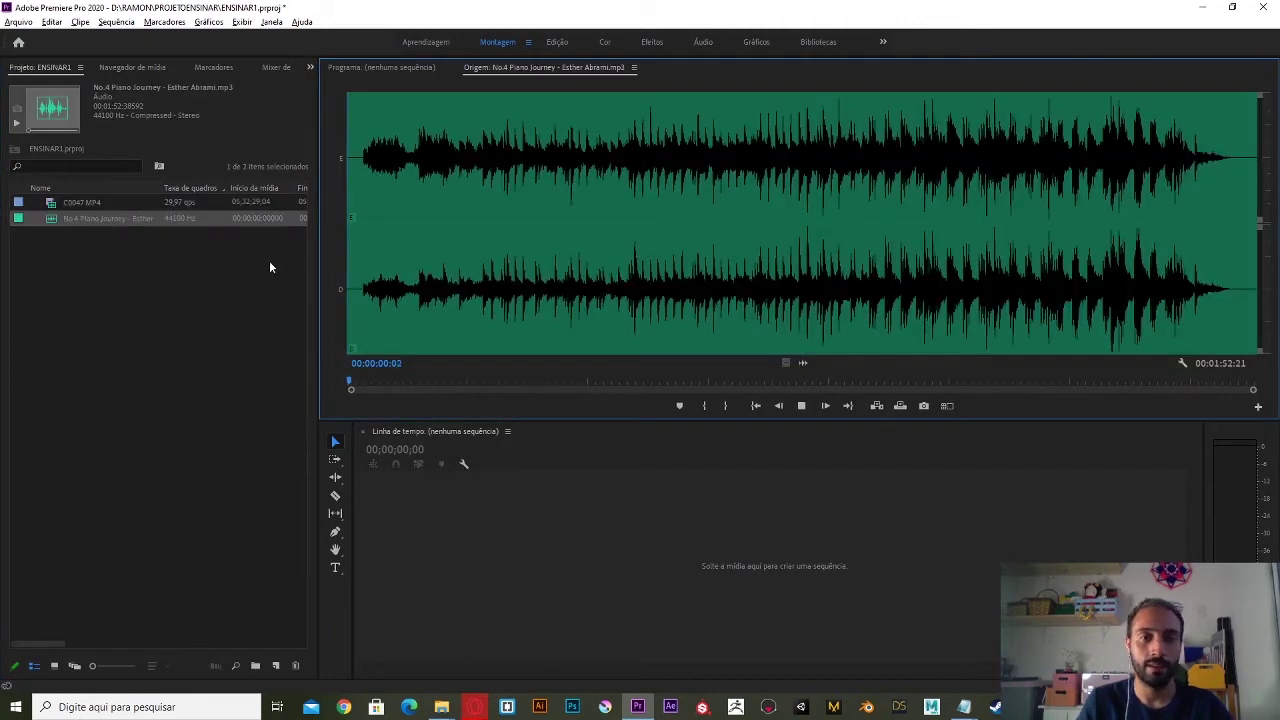
key(space)
click(518, 177)
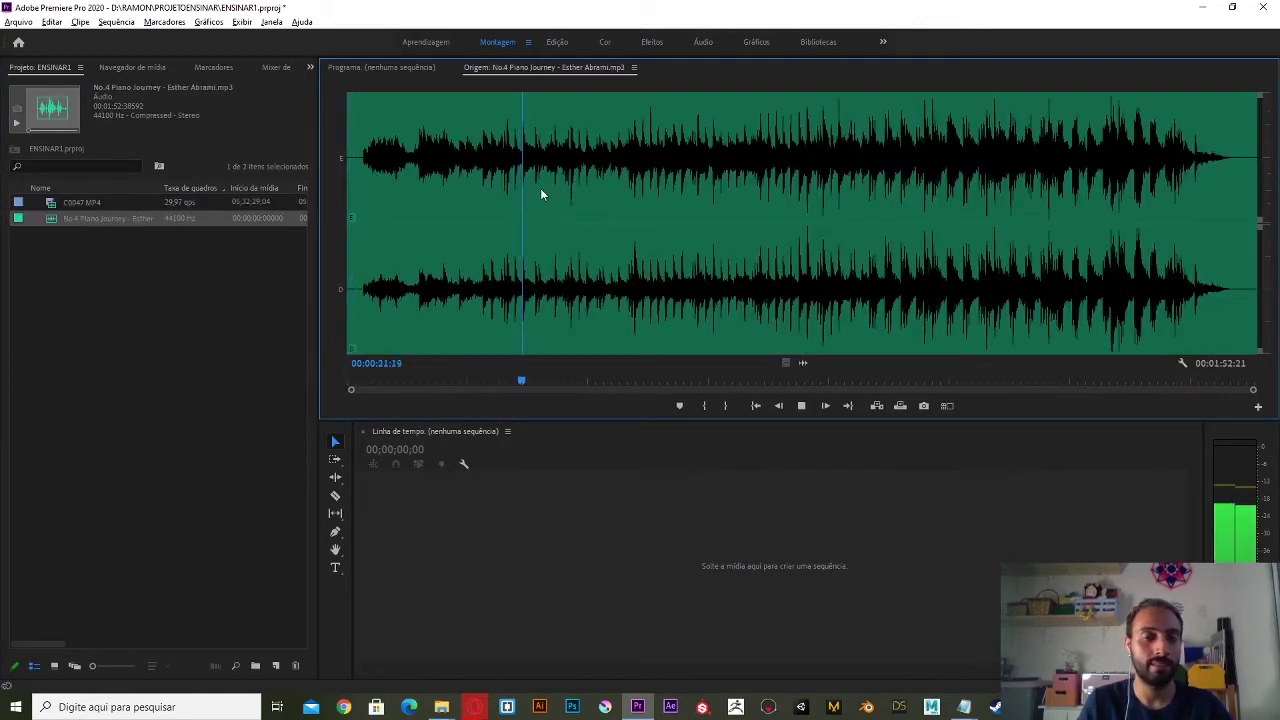
click(130, 240)
Reload C0047.MP4 in the Source monitor and advance its preview about two seconds.
click(82, 203)
click(82, 203)
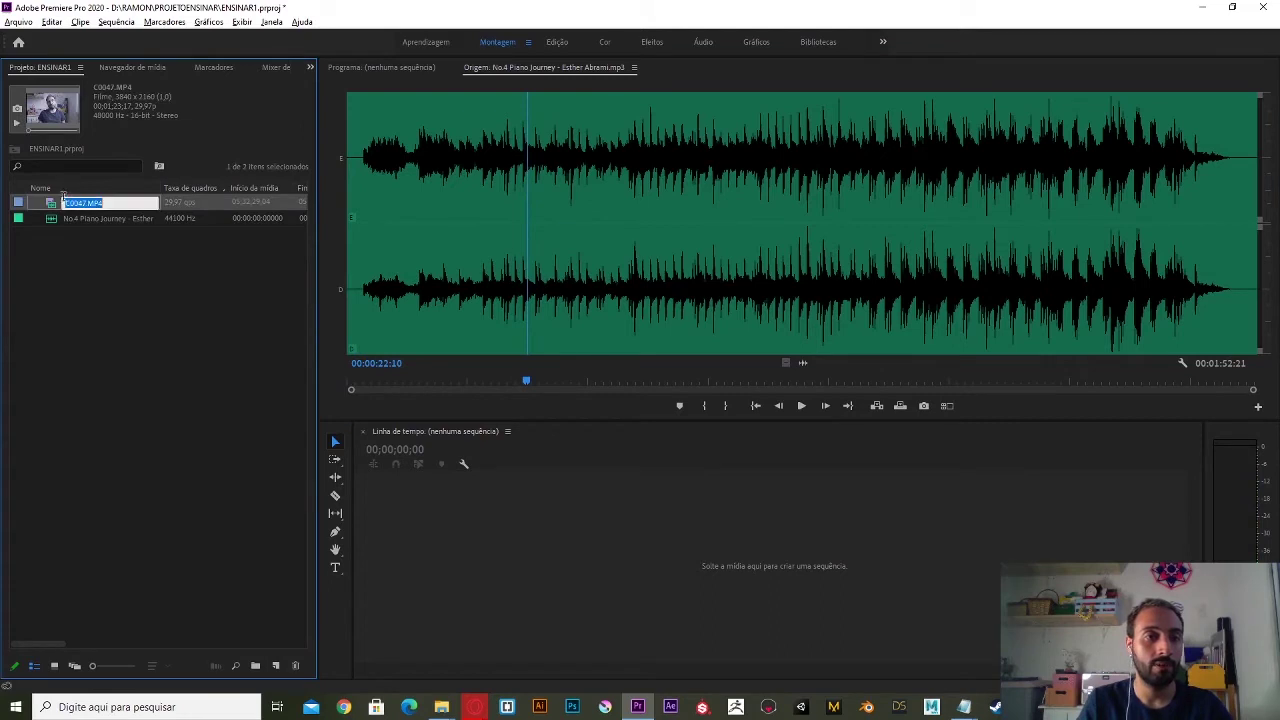
double_click(62, 200)
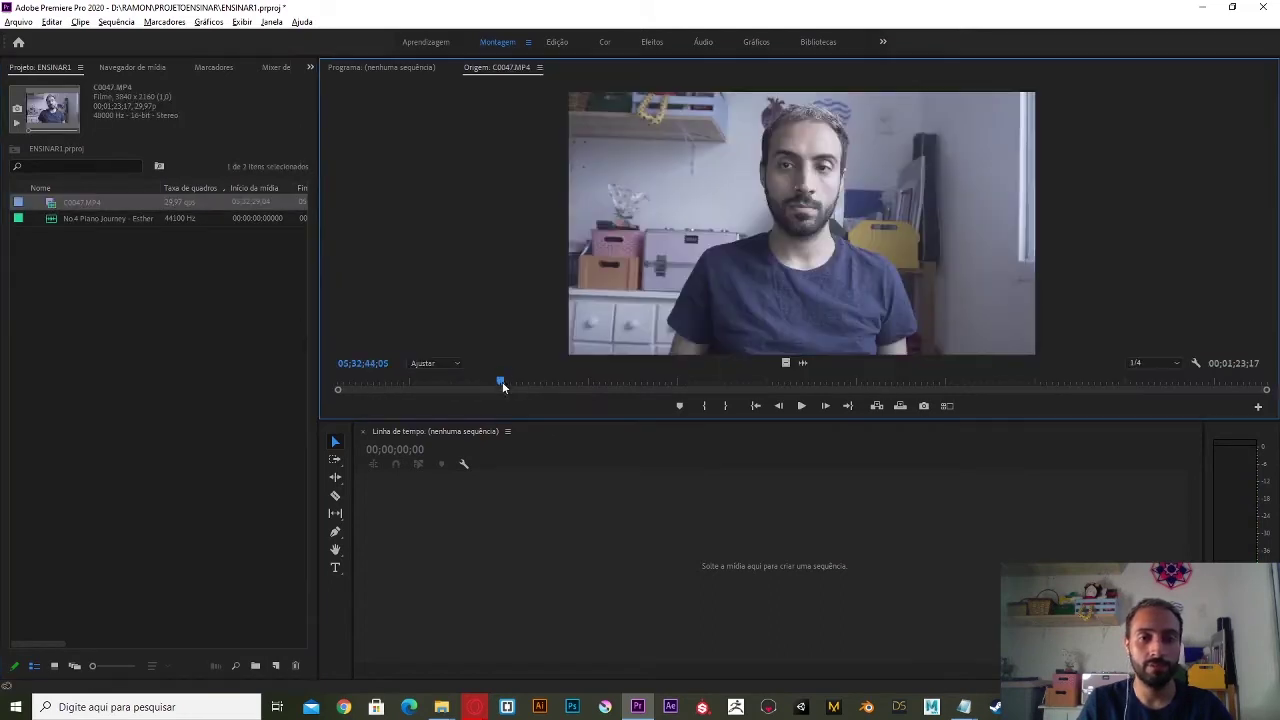
drag(502, 381, 526, 381)
click(202, 368)
click(96, 222)
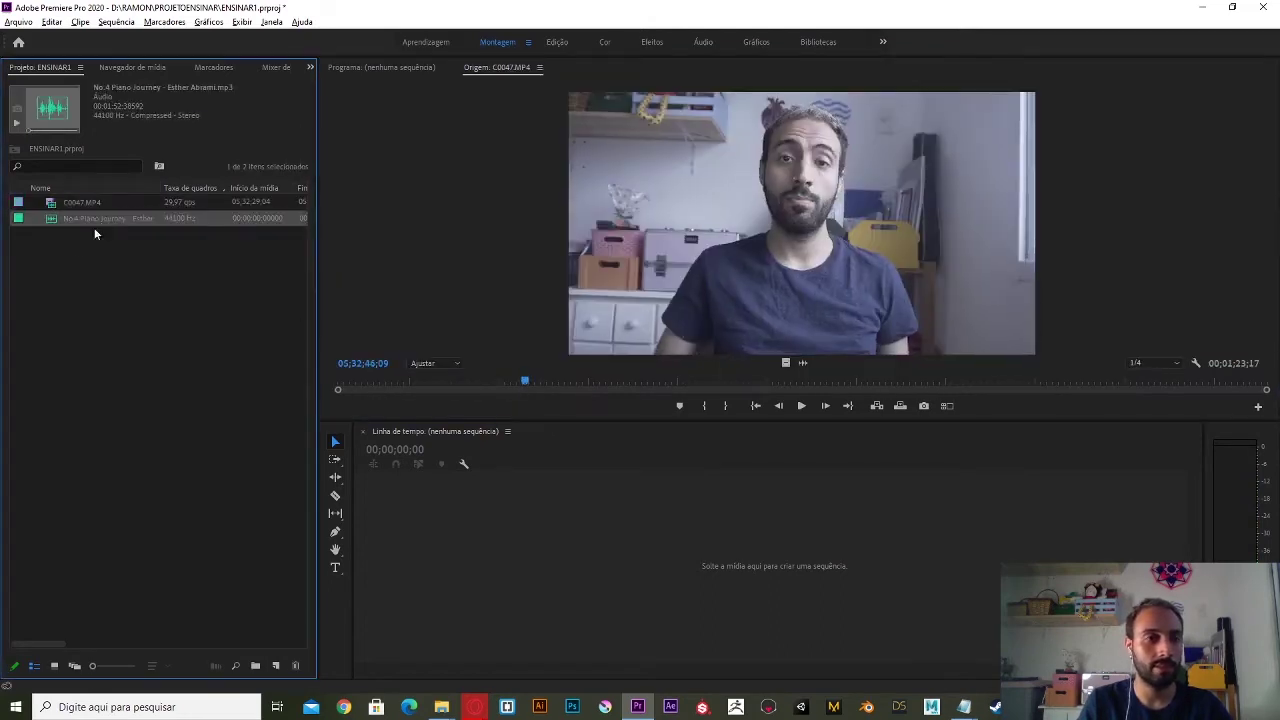
click(95, 240)
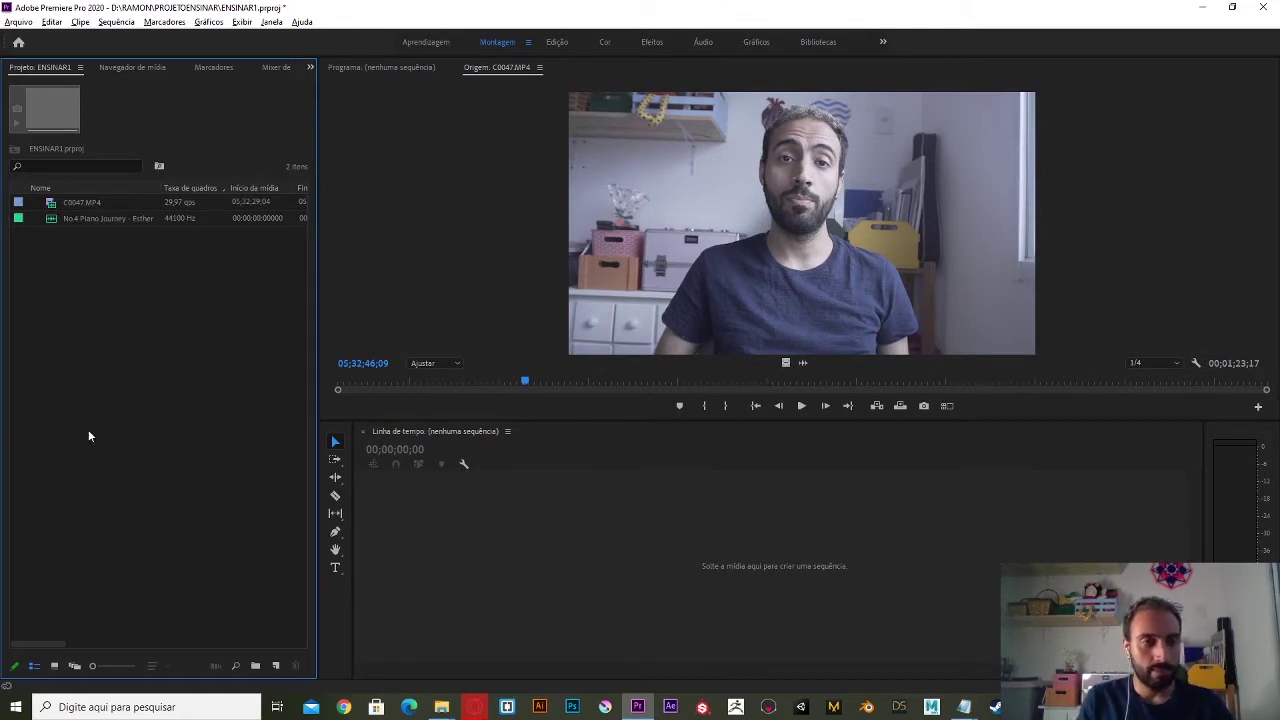
click(76, 205)
click(74, 262)
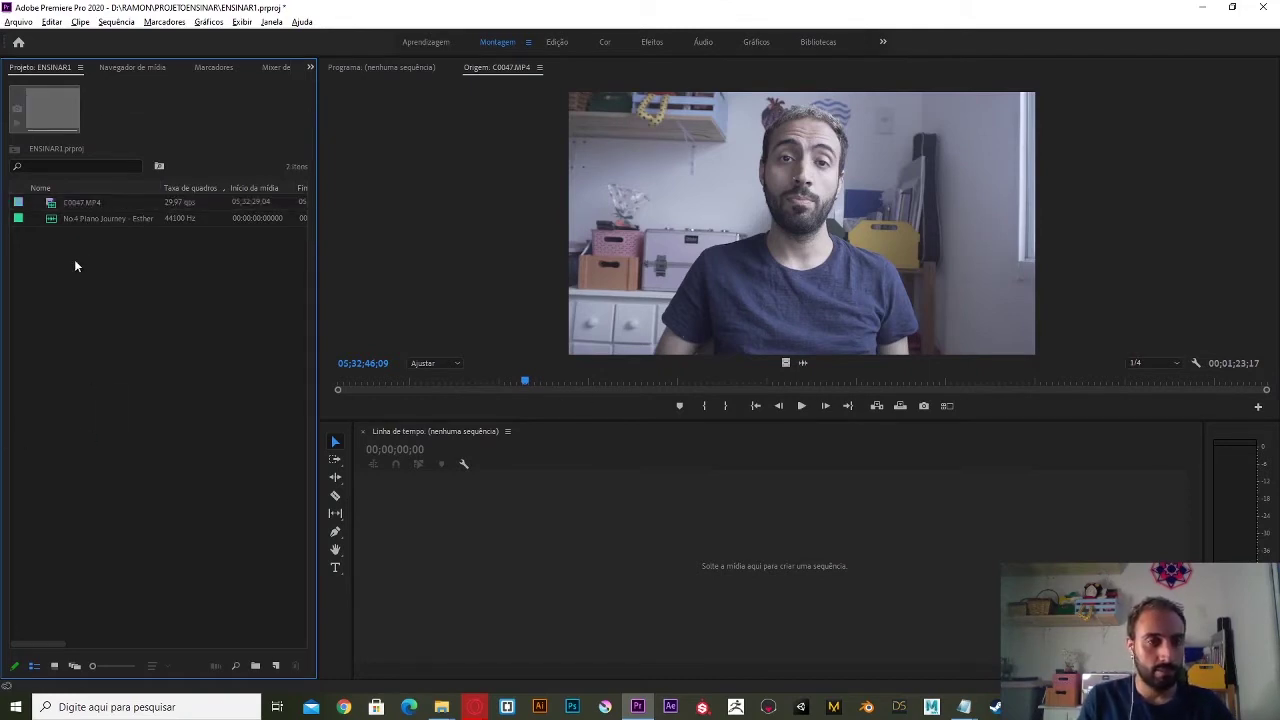
click(68, 207)
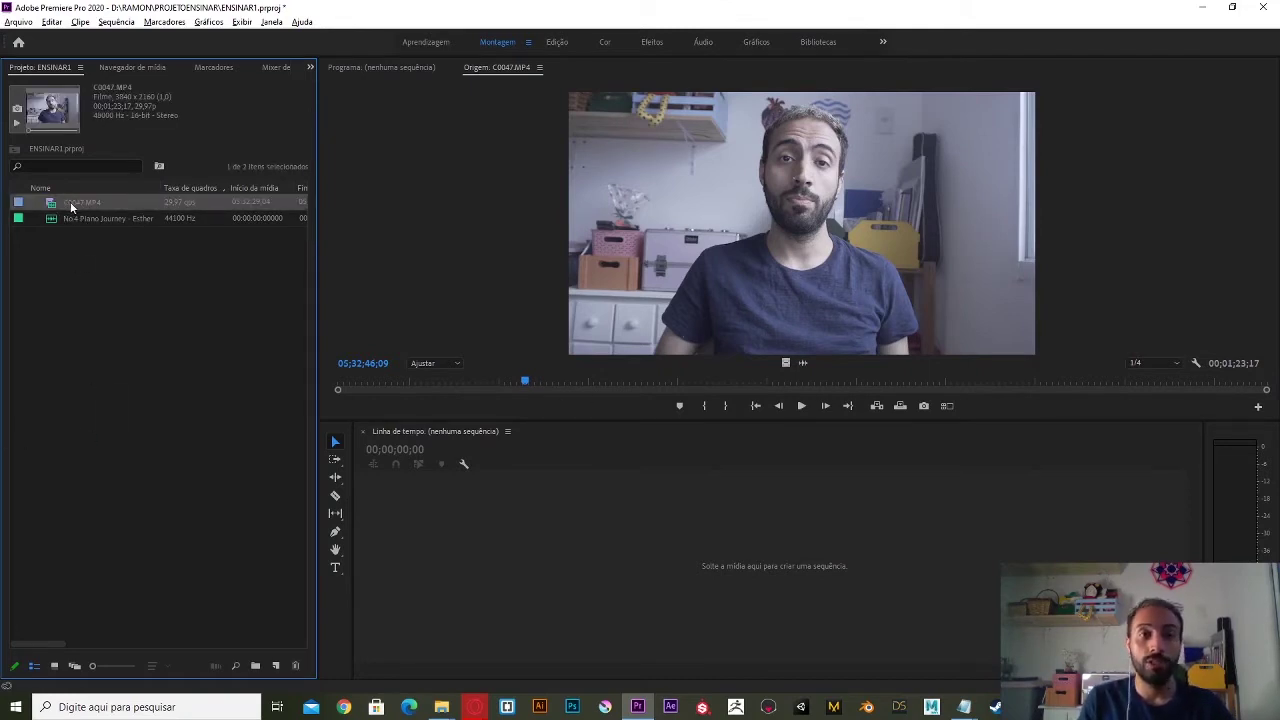
click(121, 303)
Import the card animation 0000-0159.avi through the Project panel's Importar... command.
right_click(194, 397)
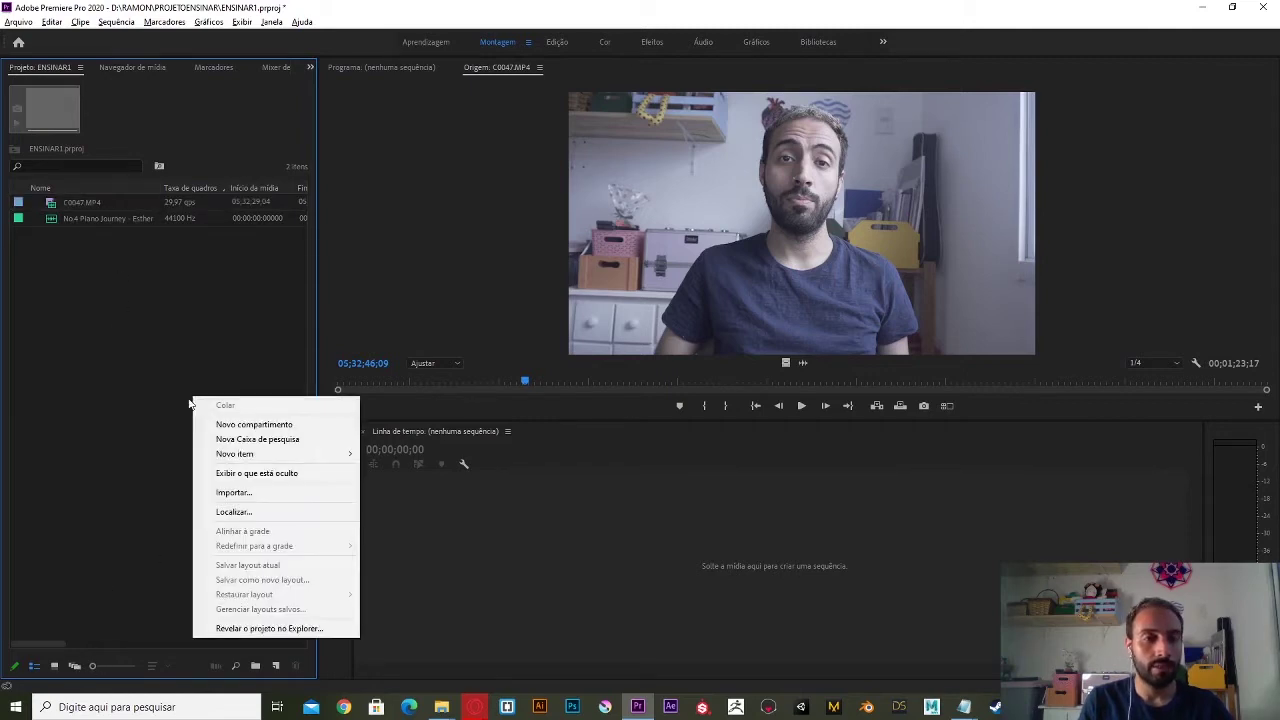
click(240, 492)
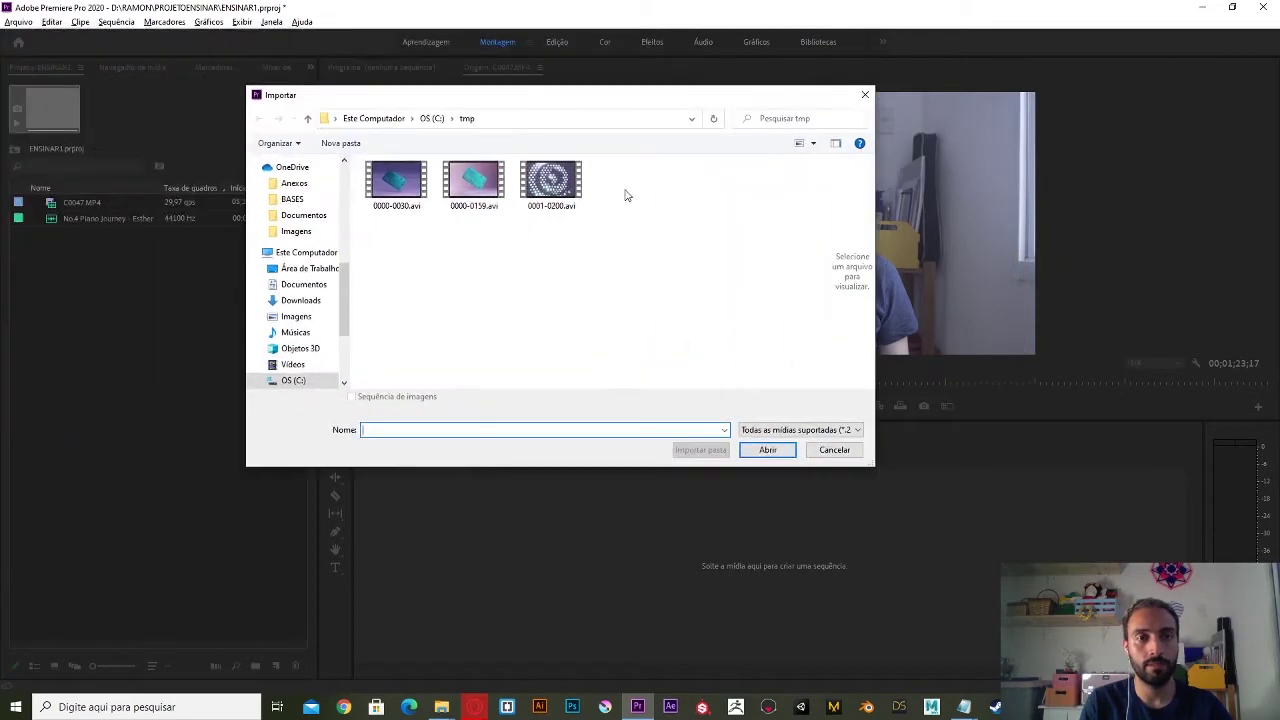
click(474, 185)
drag(494, 261, 350, 162)
click(457, 185)
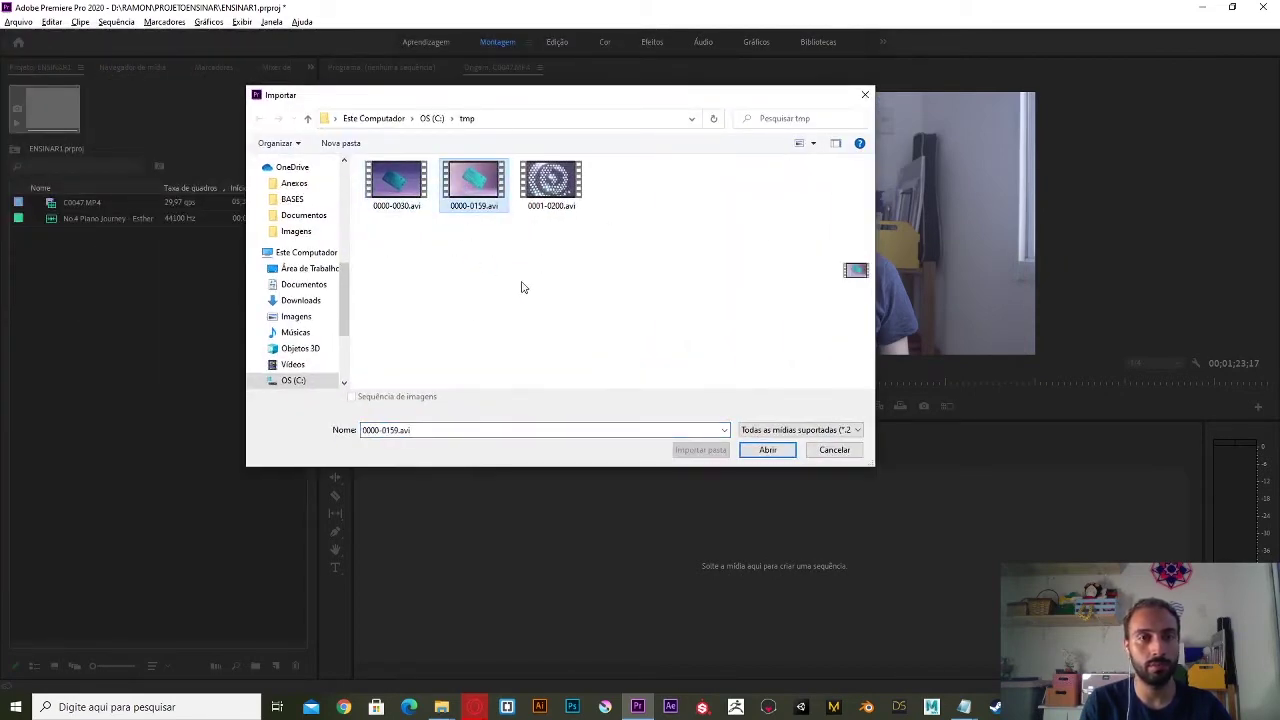
click(767, 451)
Preview 0000-0159.avi, C0047.MP4 and No.4 Piano Journey, ending with C0047.MP4 in the Source monitor.
double_click(52, 207)
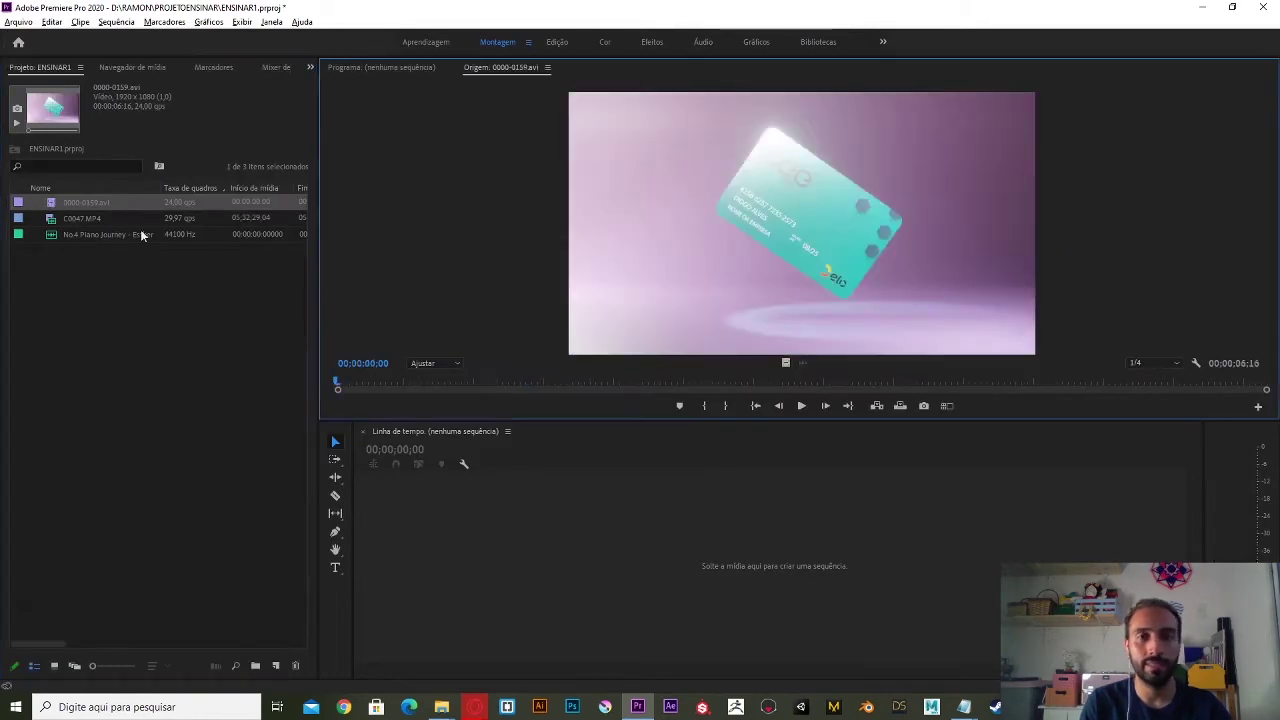
key(space)
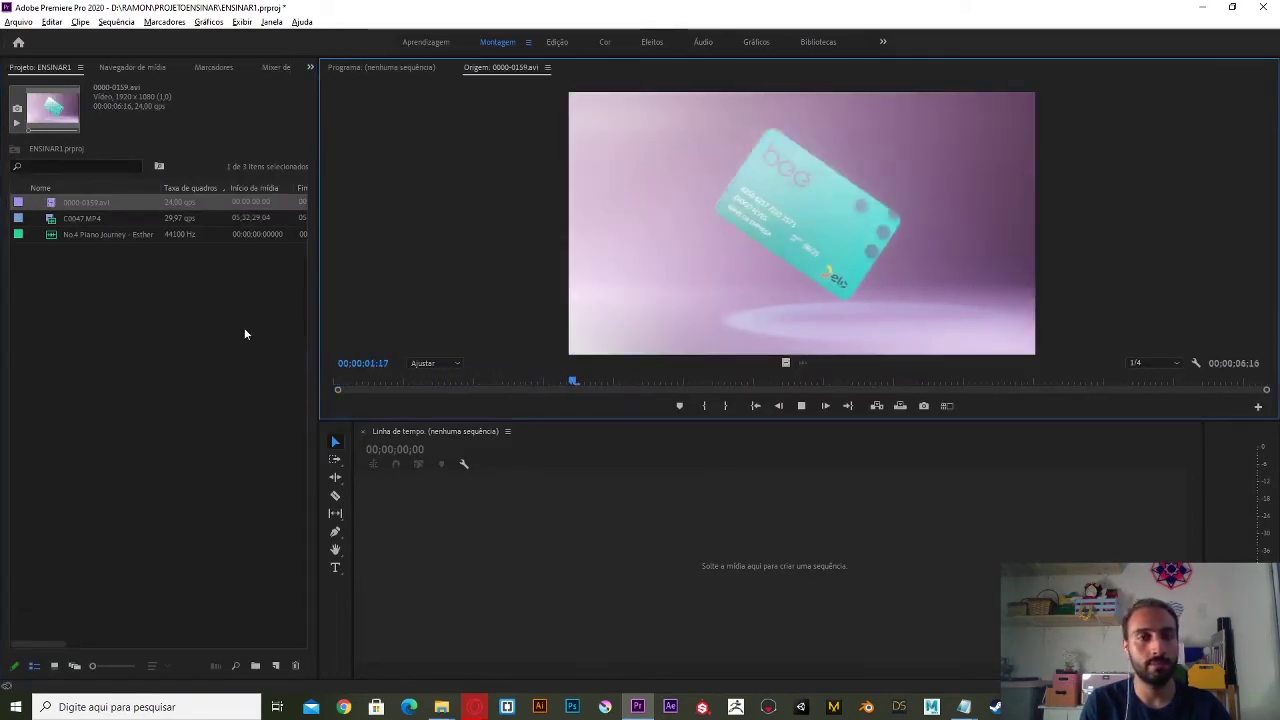
double_click(69, 217)
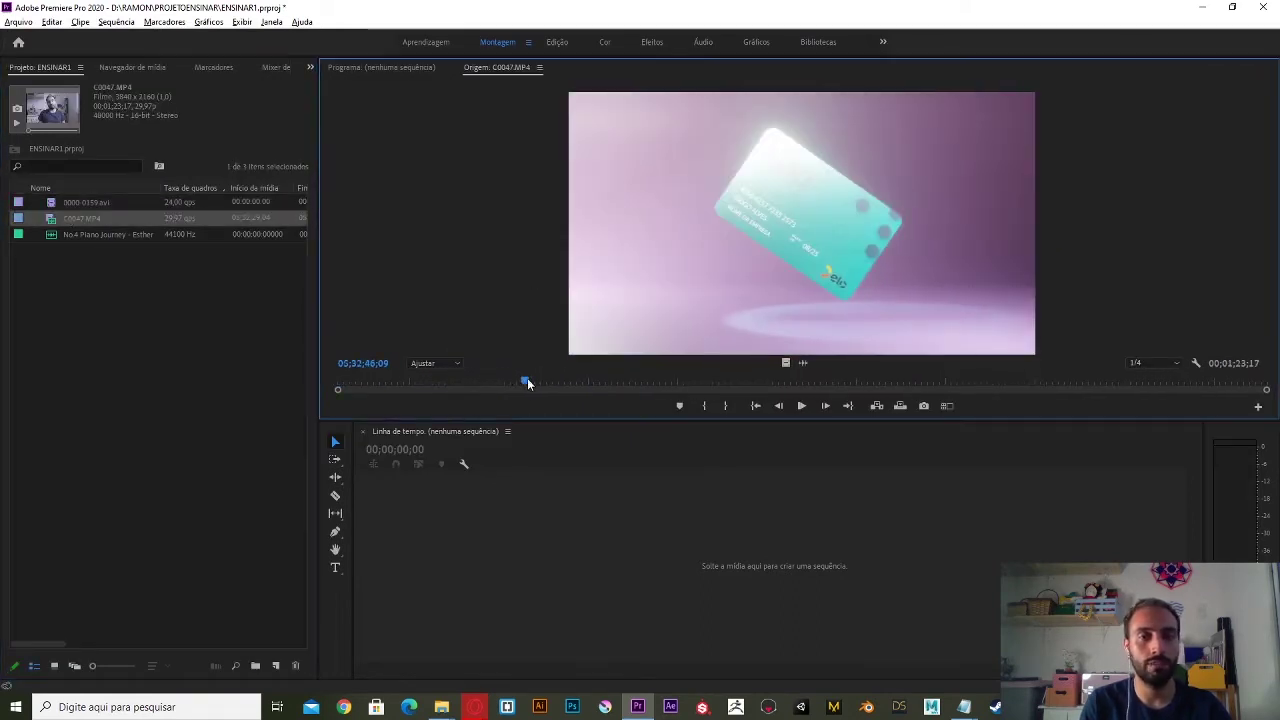
drag(528, 383, 606, 383)
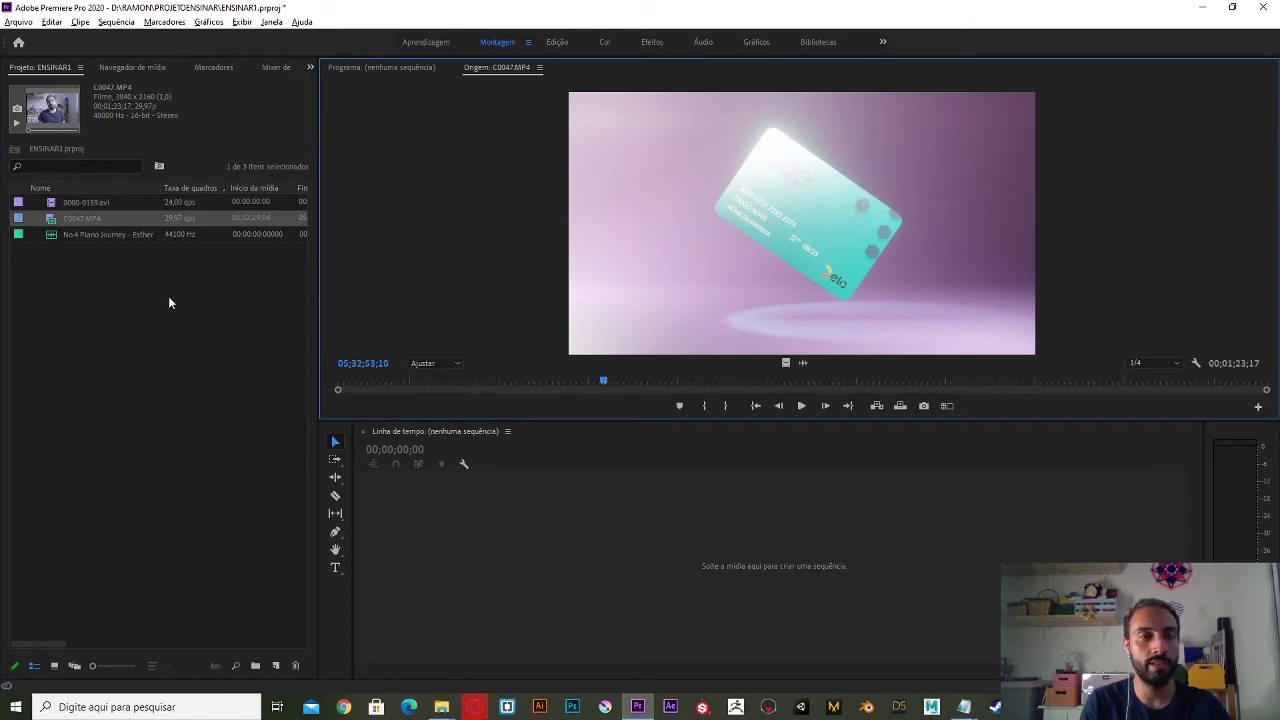
click(169, 302)
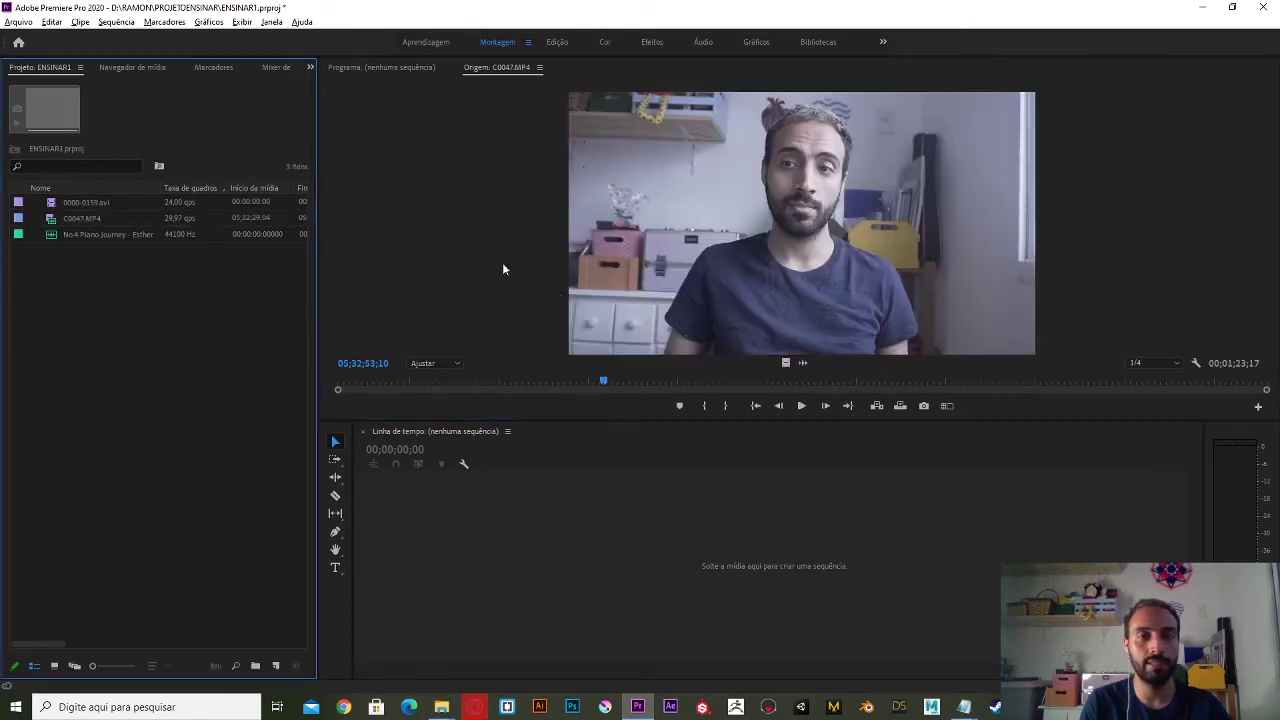
double_click(79, 235)
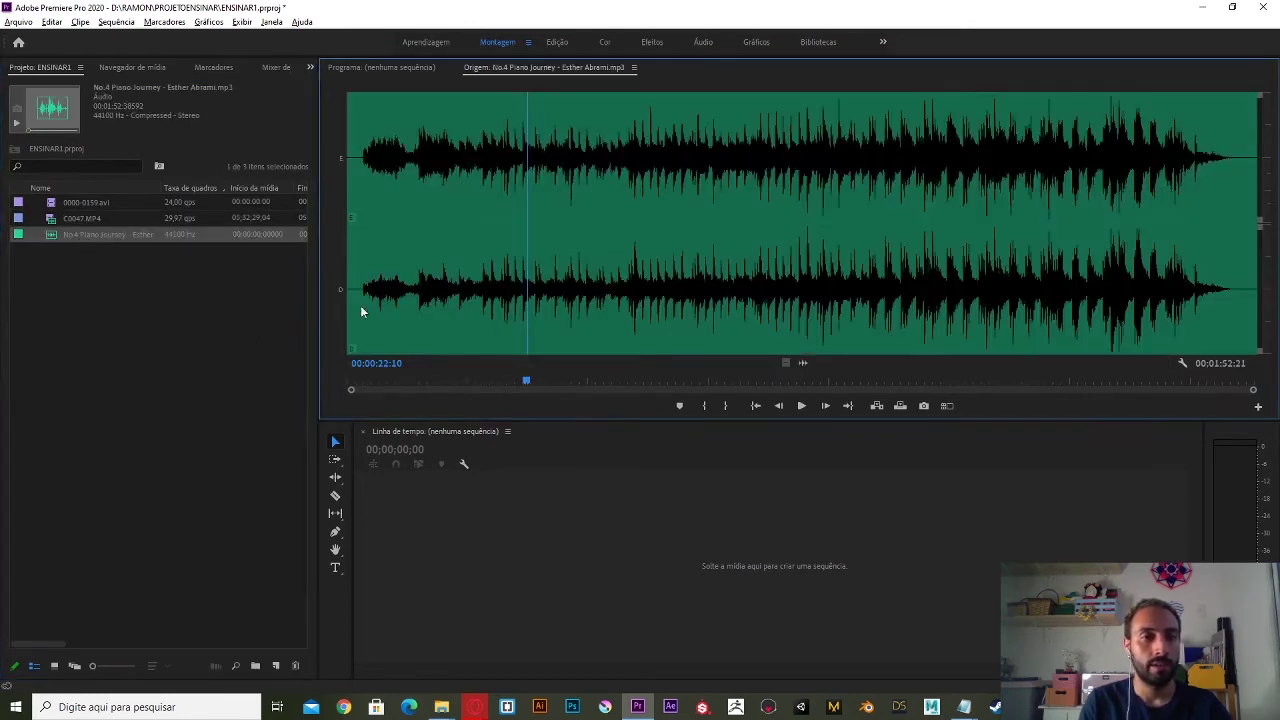
drag(581, 378, 757, 380)
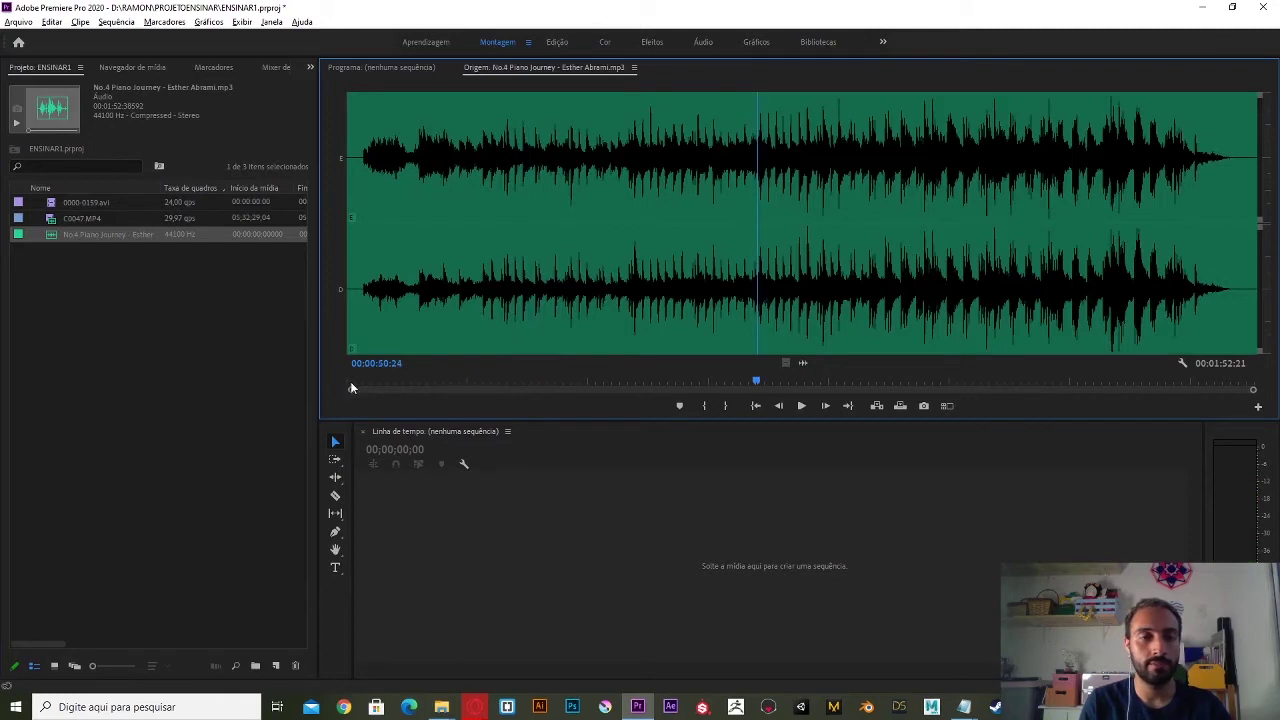
double_click(79, 218)
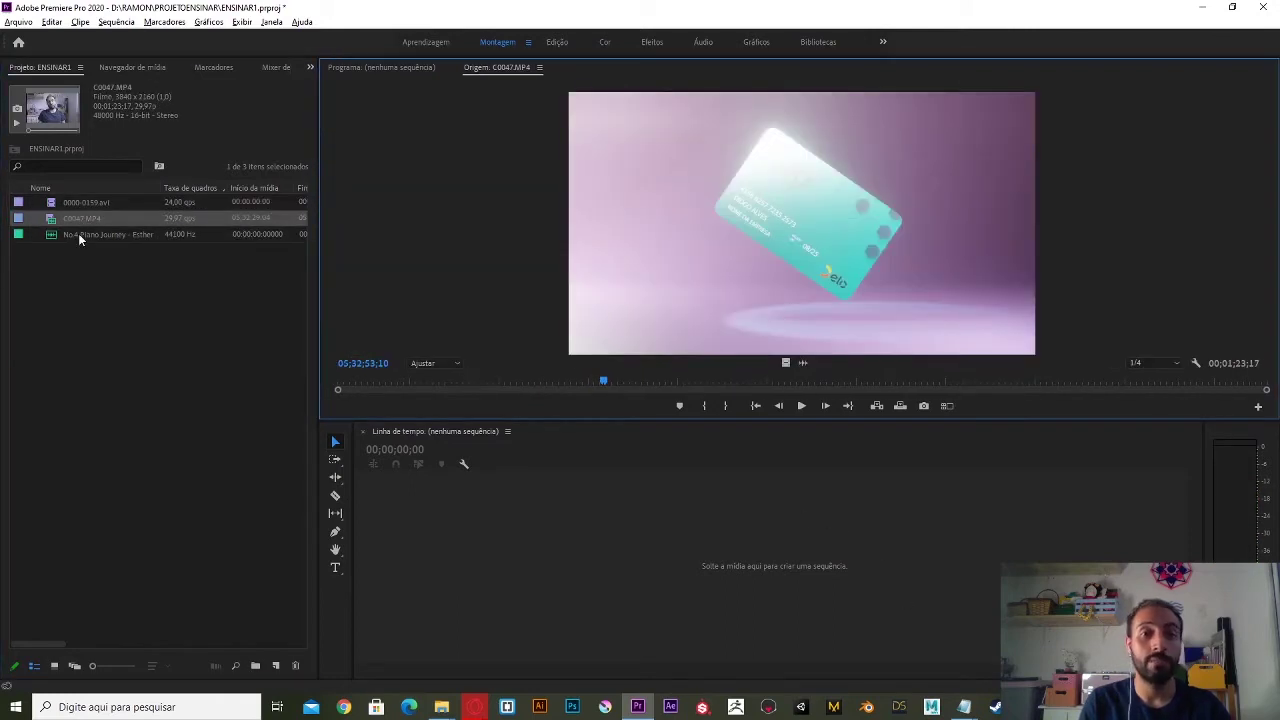
click(77, 313)
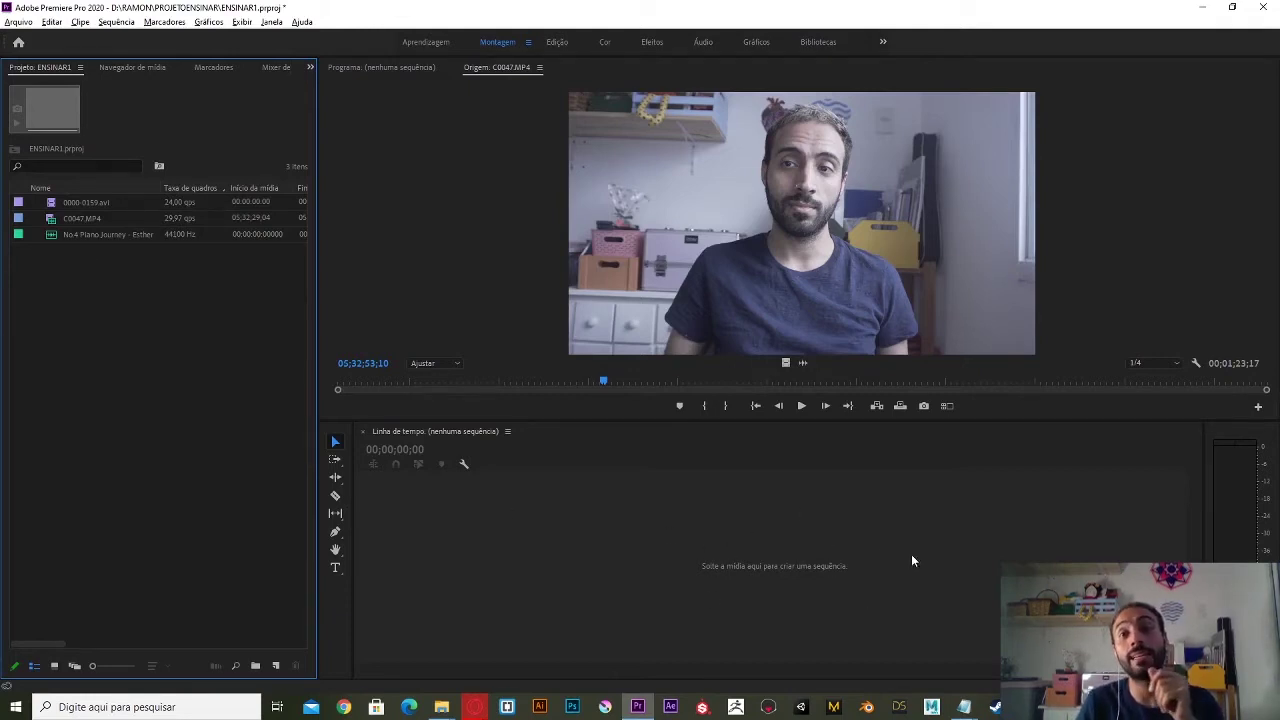
Save the ENSINAR1 project and scrub the C0047.MP4 preview back about three seconds.
key(ctrl+s)
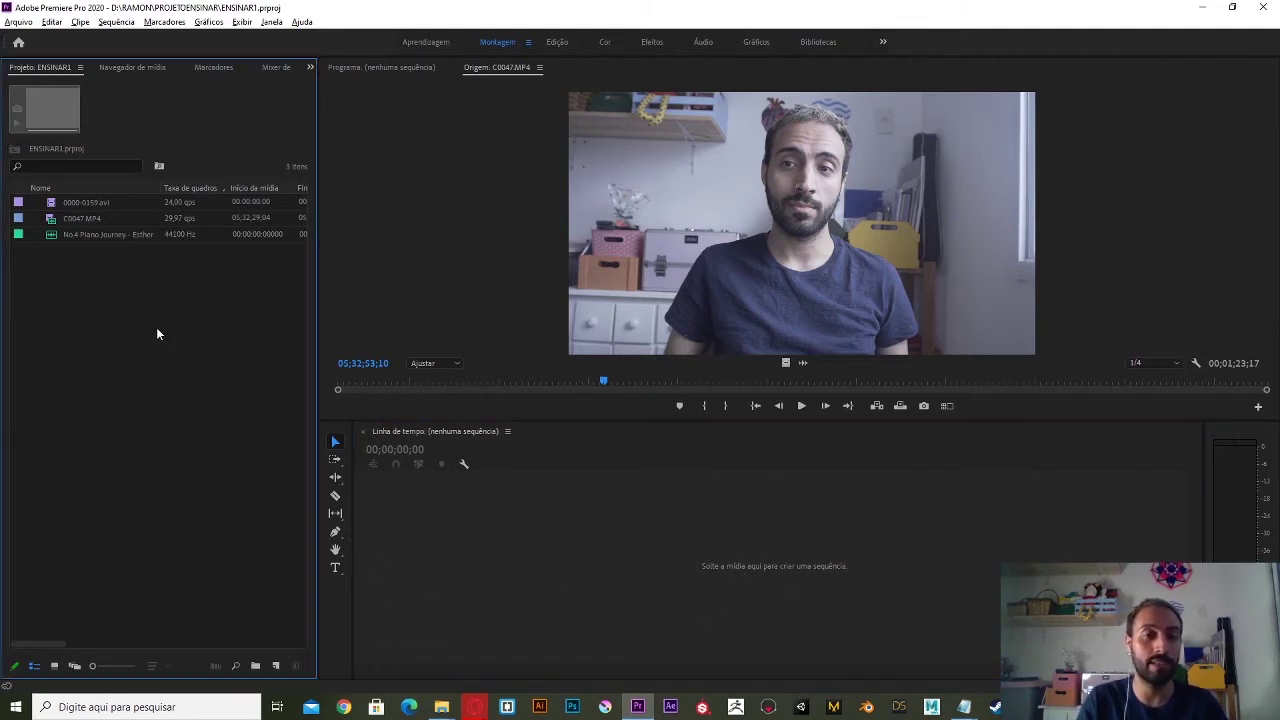
click(679, 537)
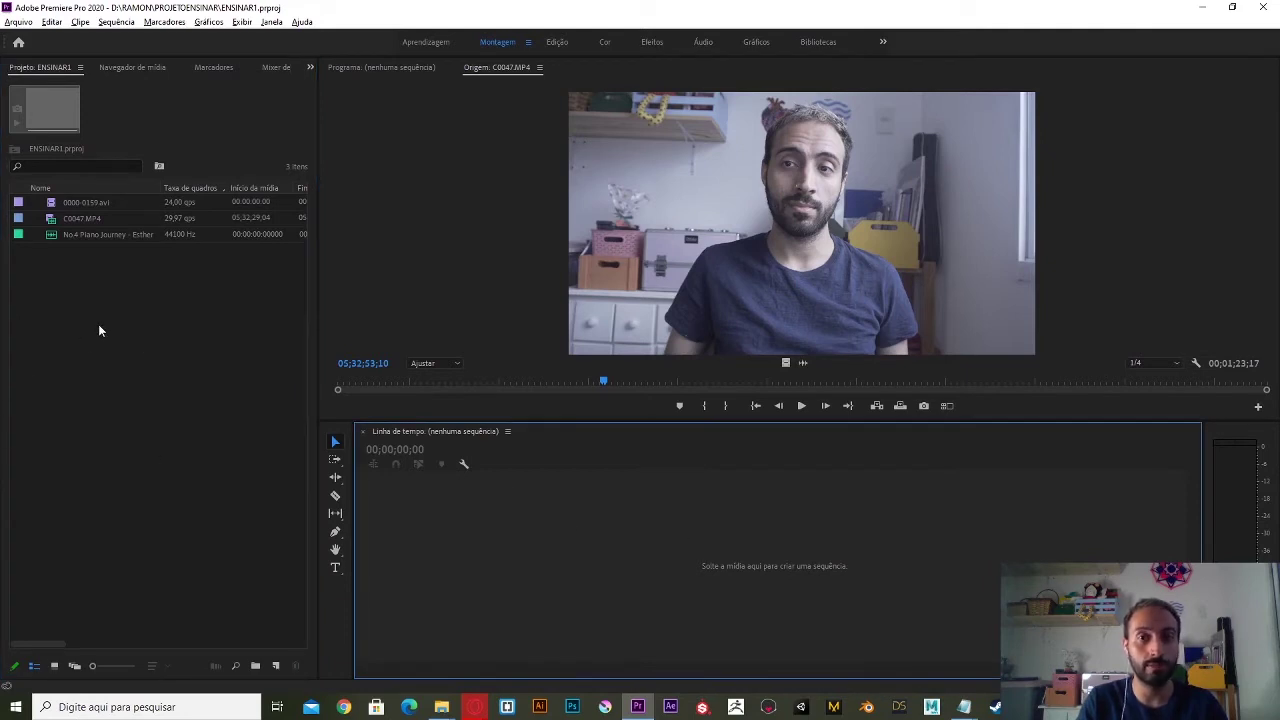
drag(585, 381, 573, 381)
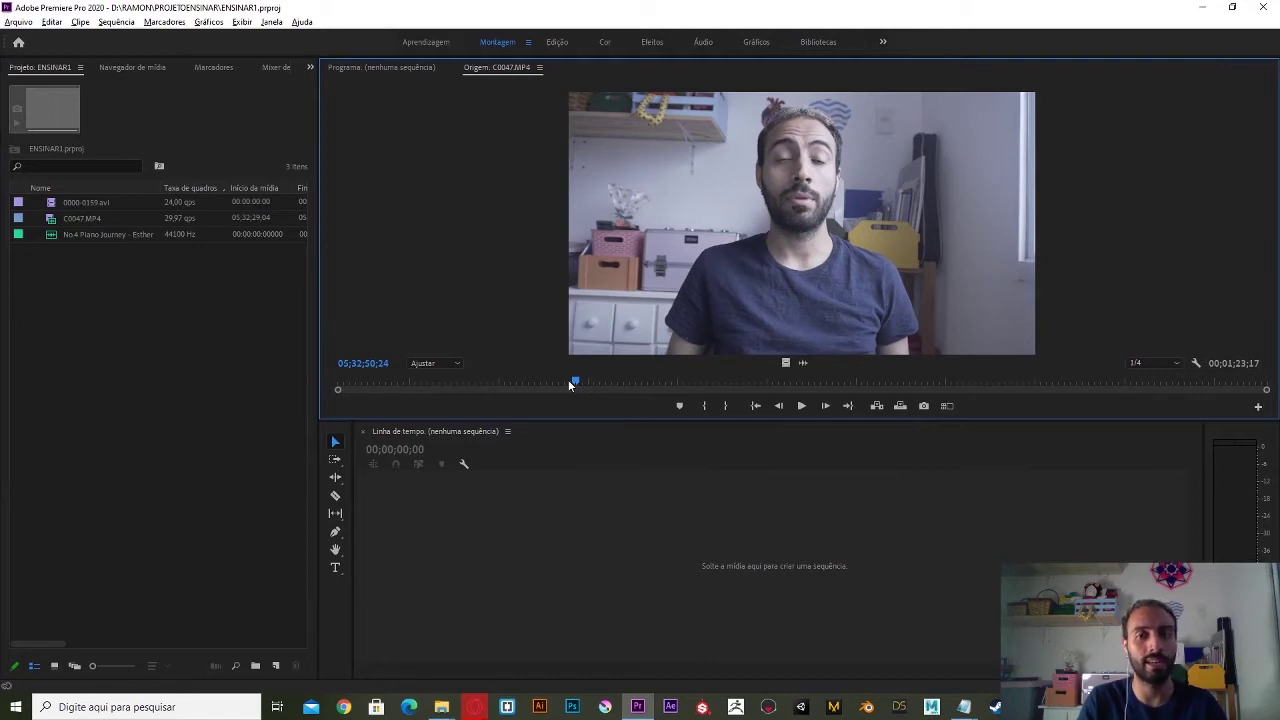
click(139, 347)
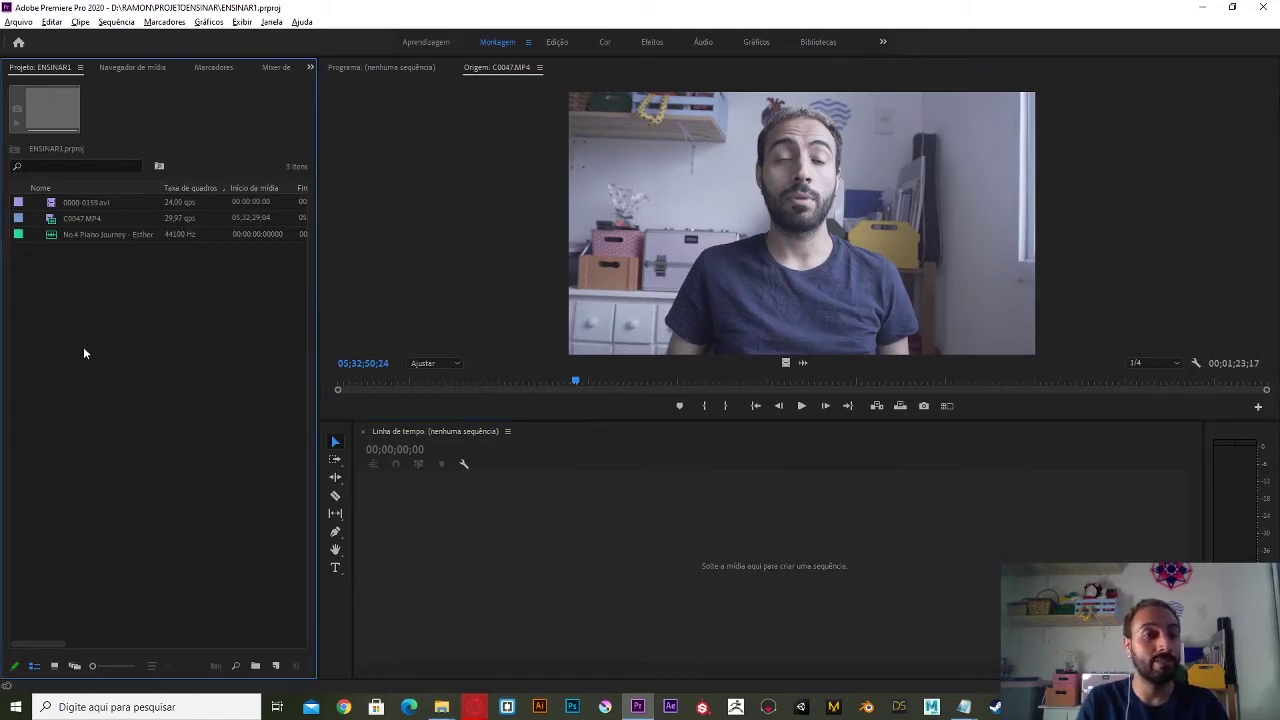
Rename C0047.MP4 to 'CARA DE TACHOXO'.
right_click(86, 222)
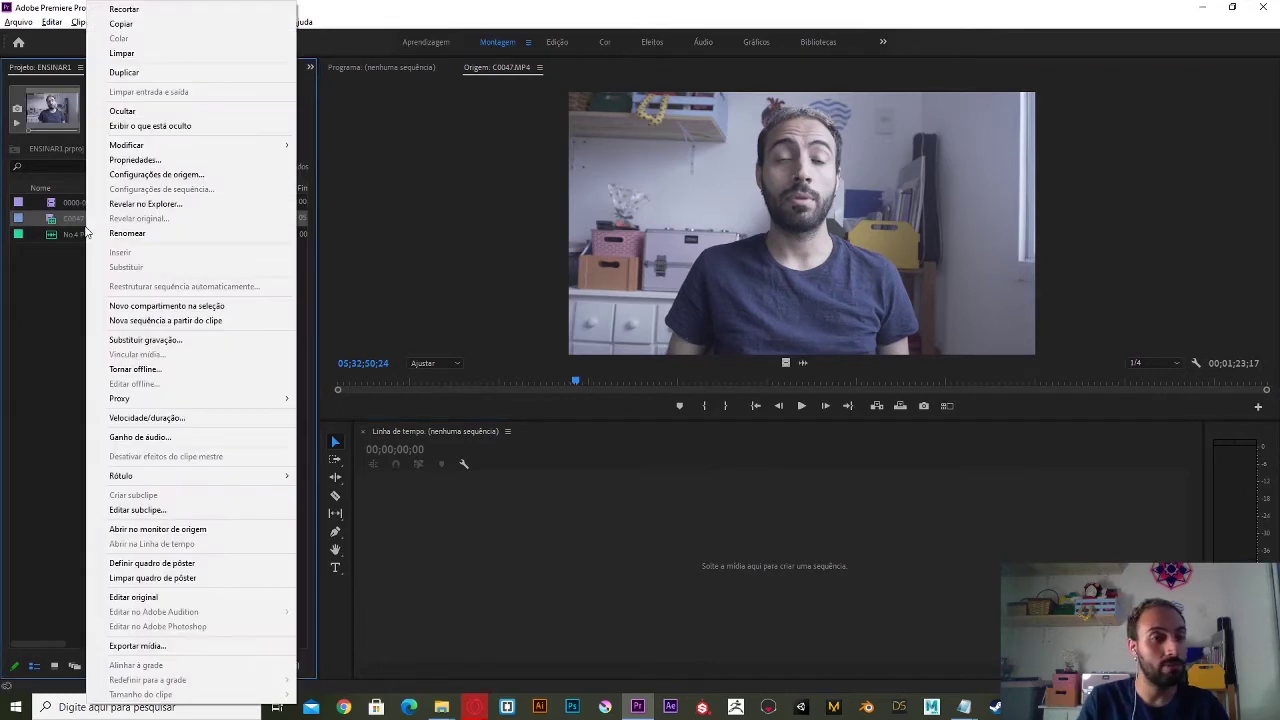
click(74, 229)
click(76, 222)
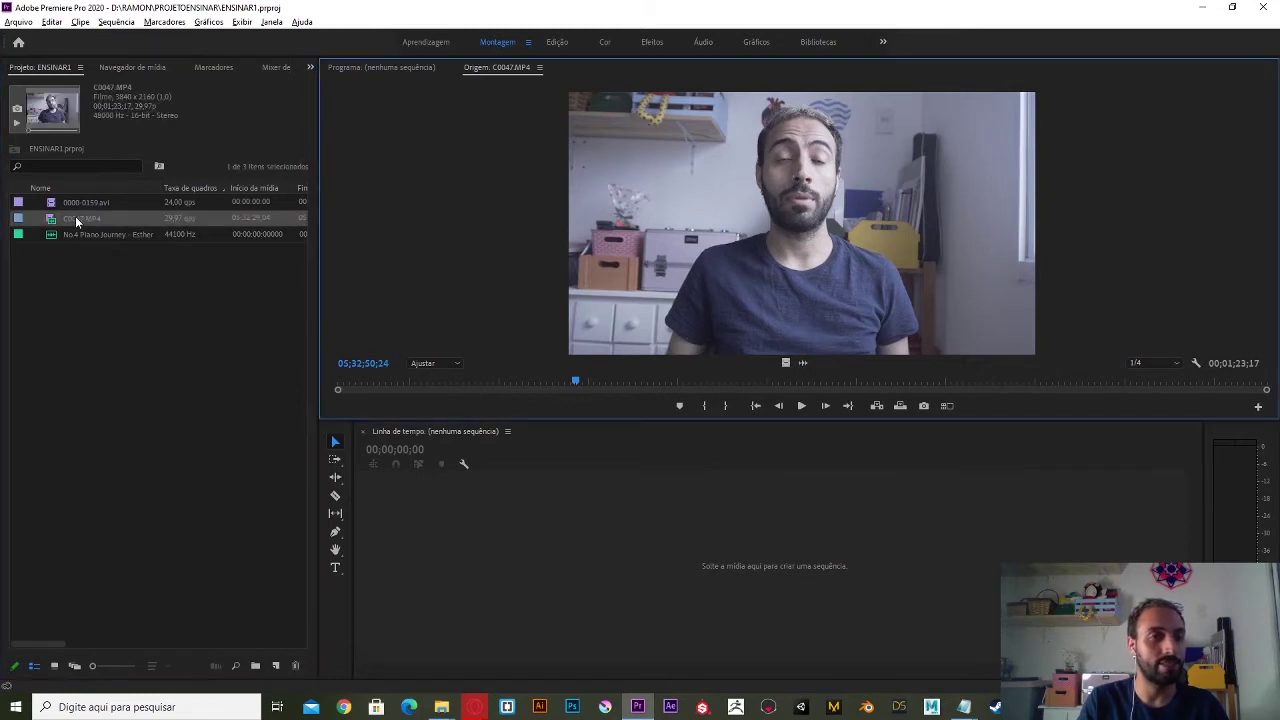
double_click(57, 223)
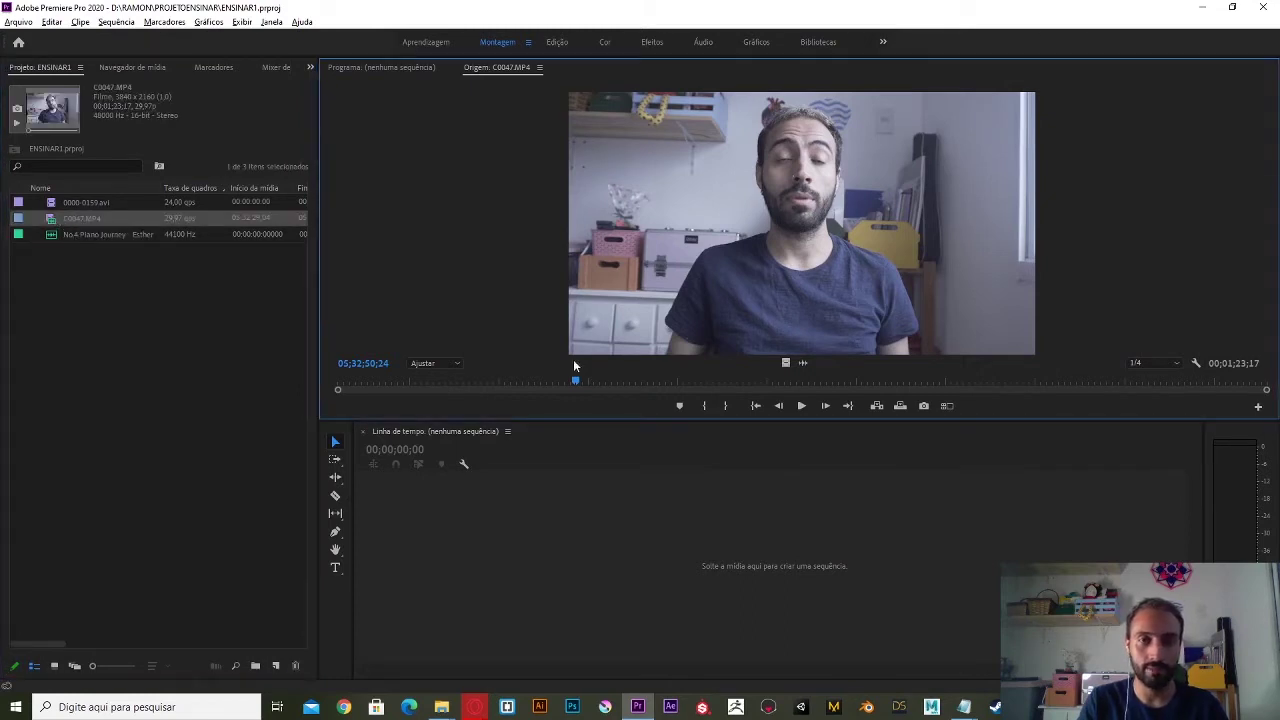
click(84, 219)
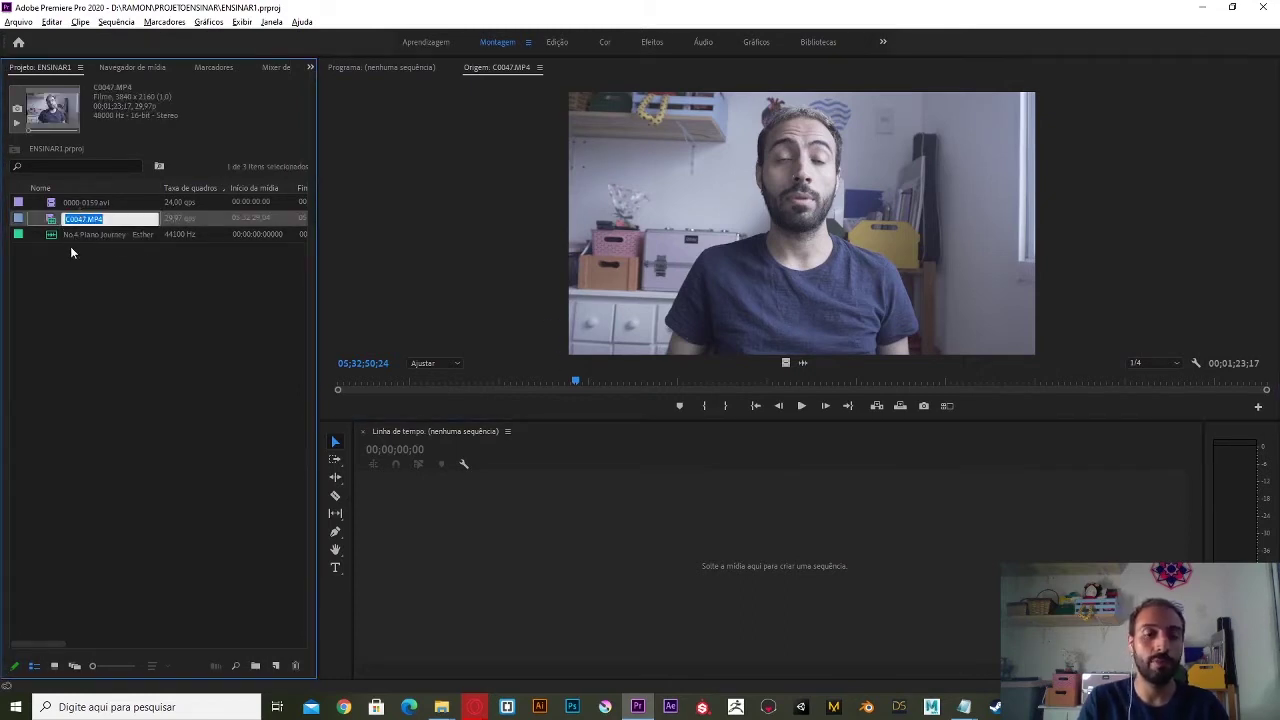
text(CARA DE TA)
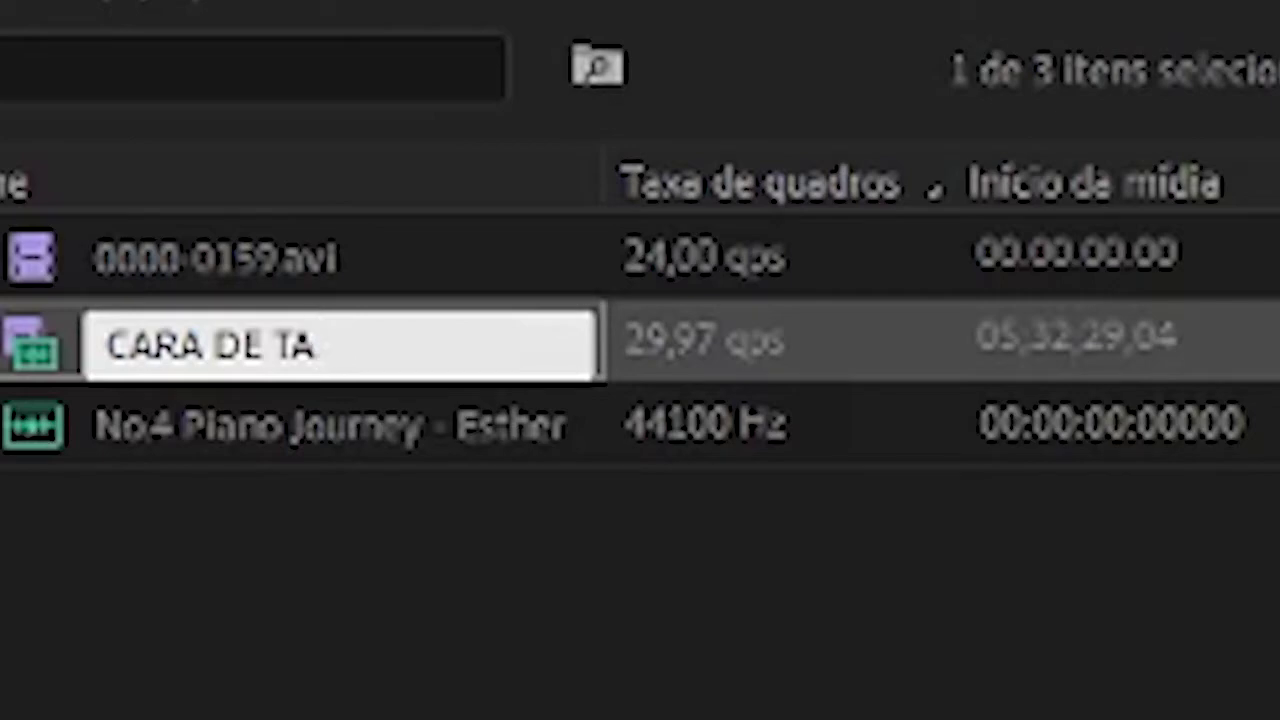
text(CHOXO)
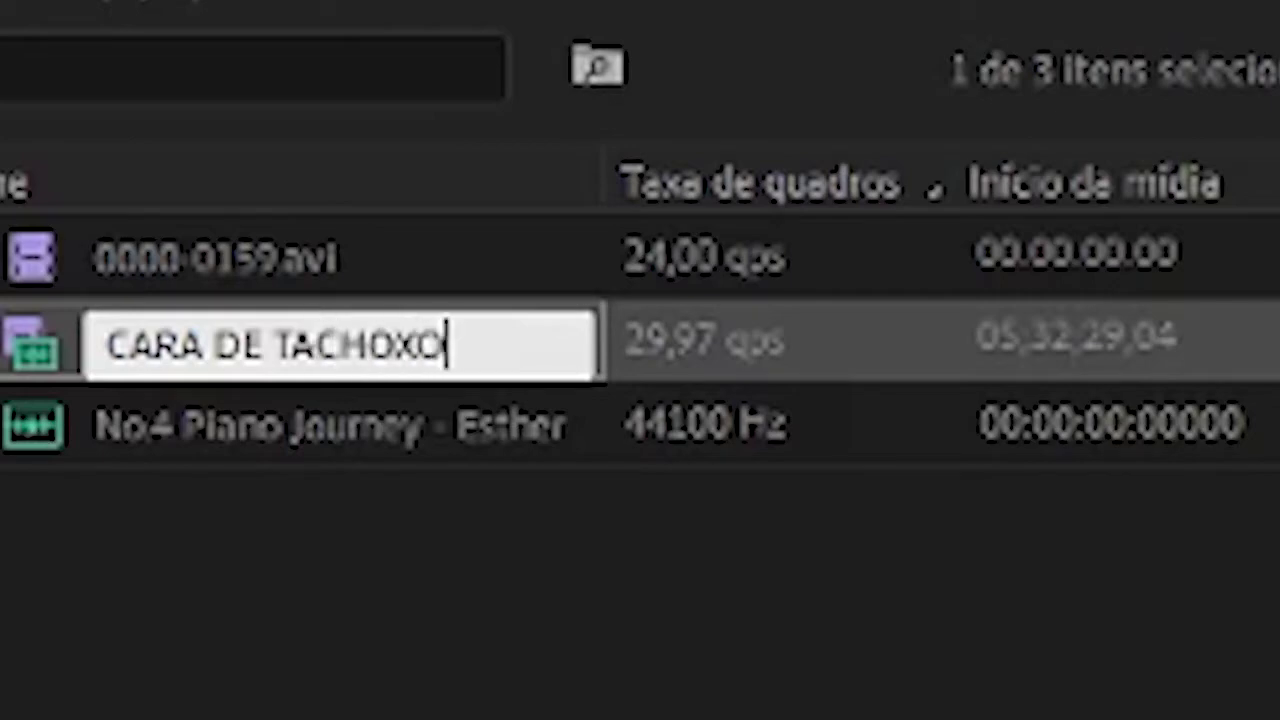
key(Tab)
Rename the No.4 Piano Journey music track to 'TRILHA GOSTOSA'.
click(115, 310)
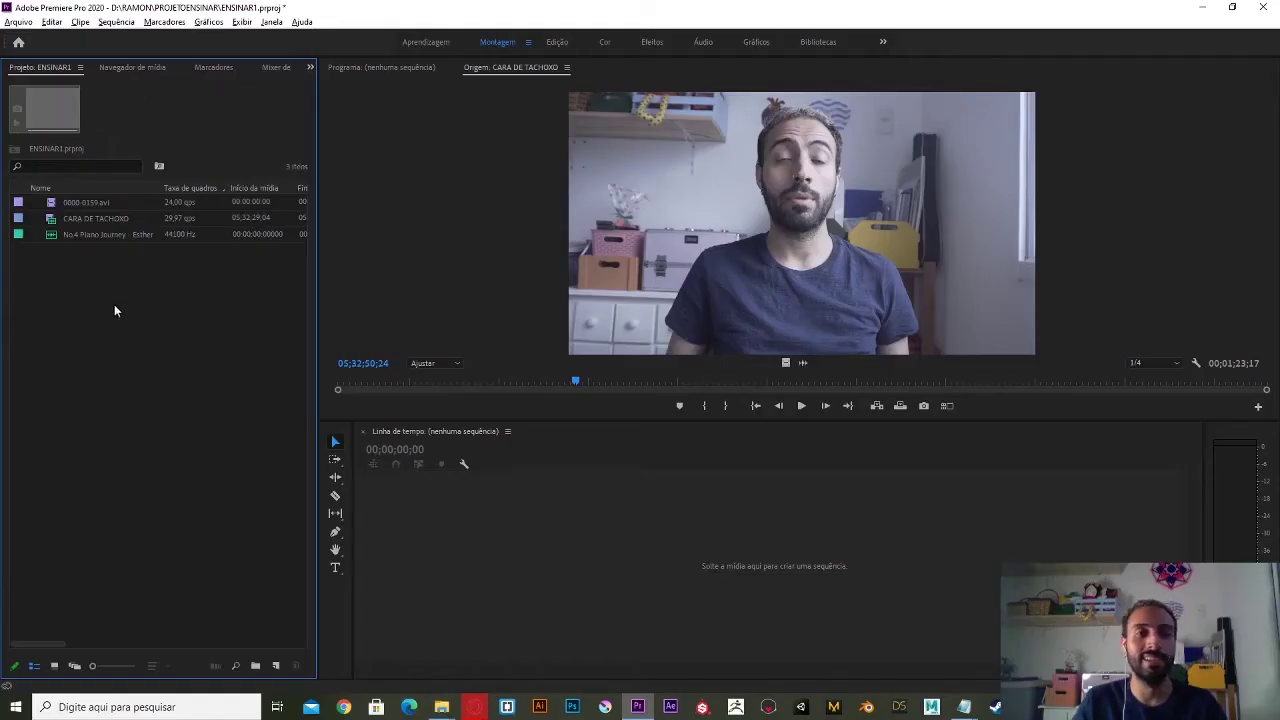
click(96, 232)
click(96, 232)
text(TRIL)
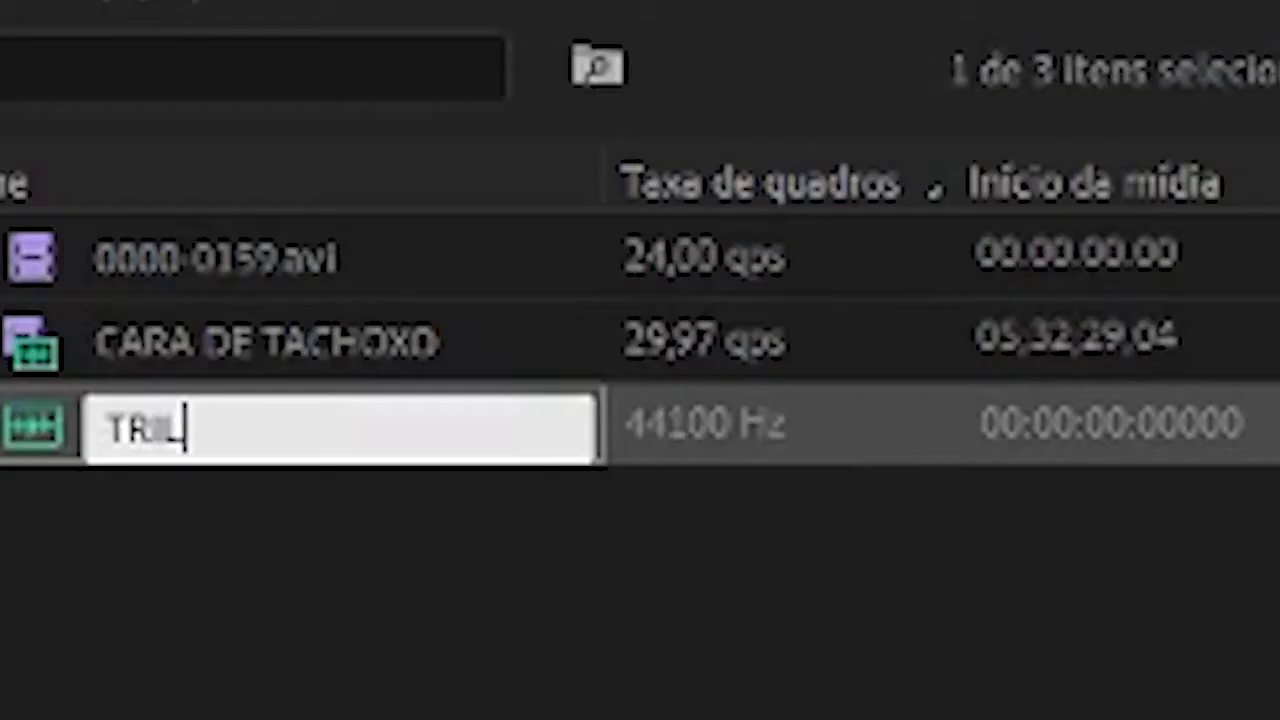
text(HA GOSTOSA)
key(Return)
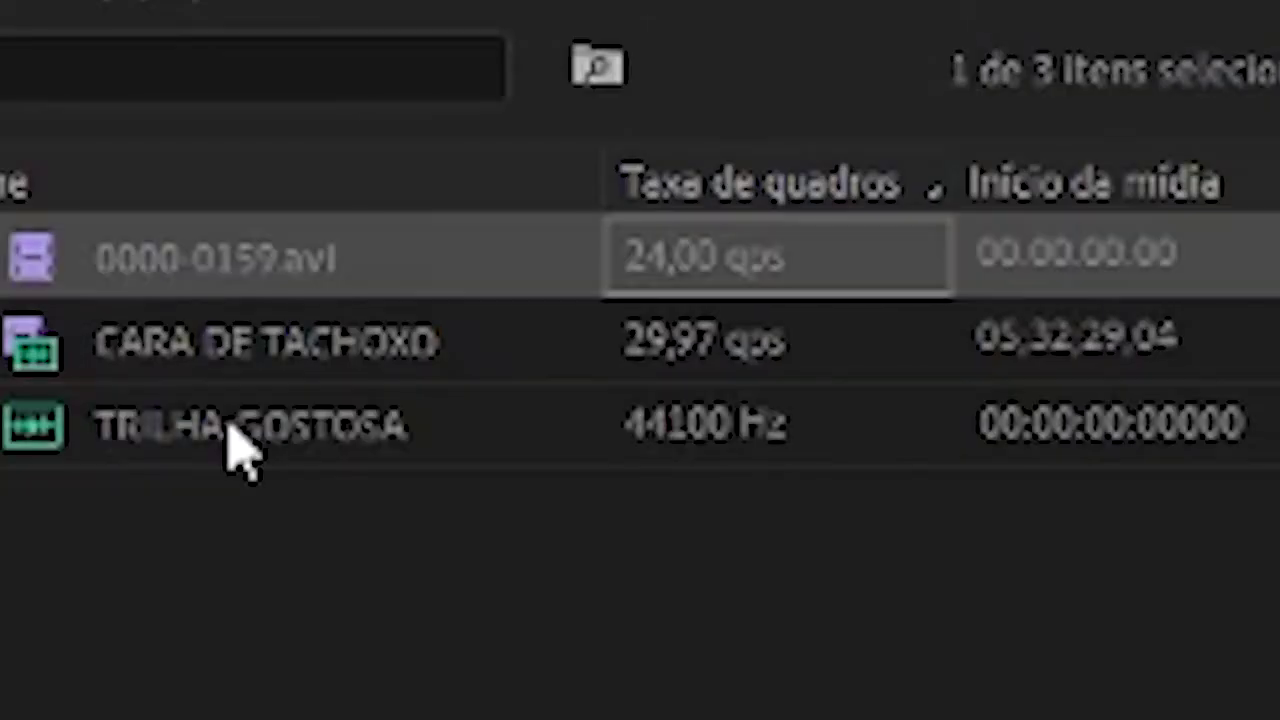
Rename 0000-0159.avi to 'NEMVOUZA'.
click(99, 268)
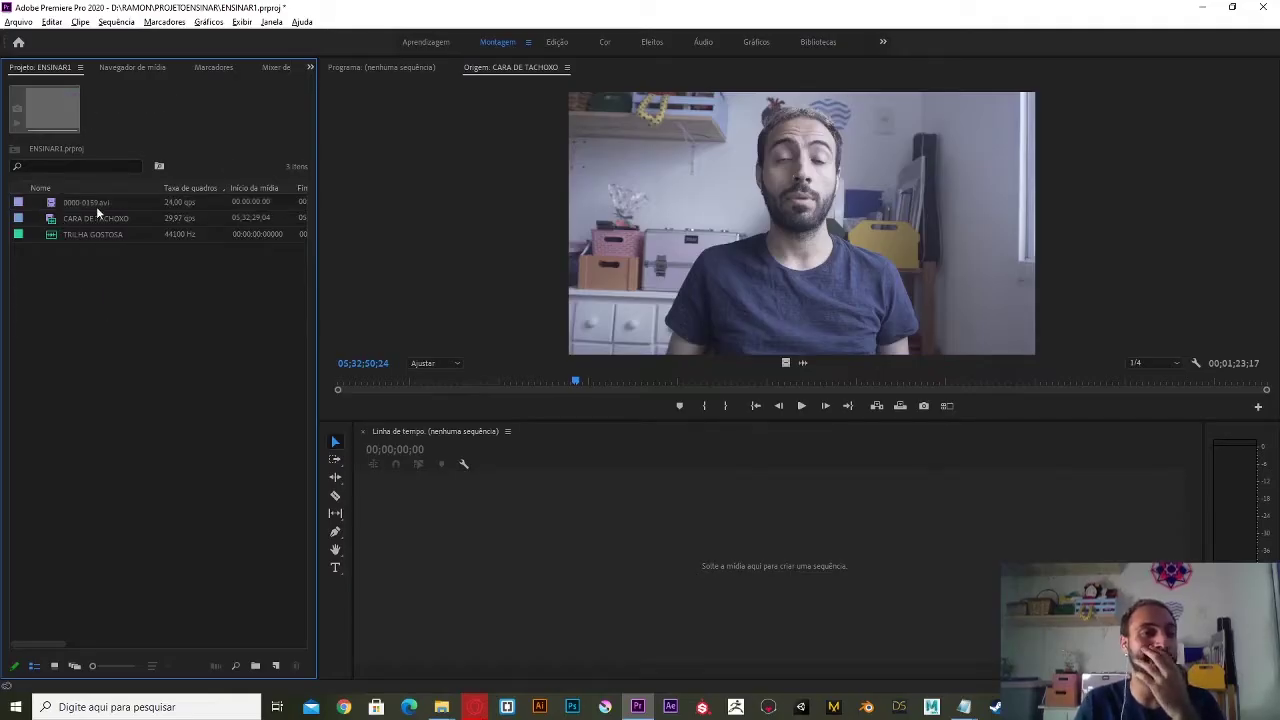
click(96, 206)
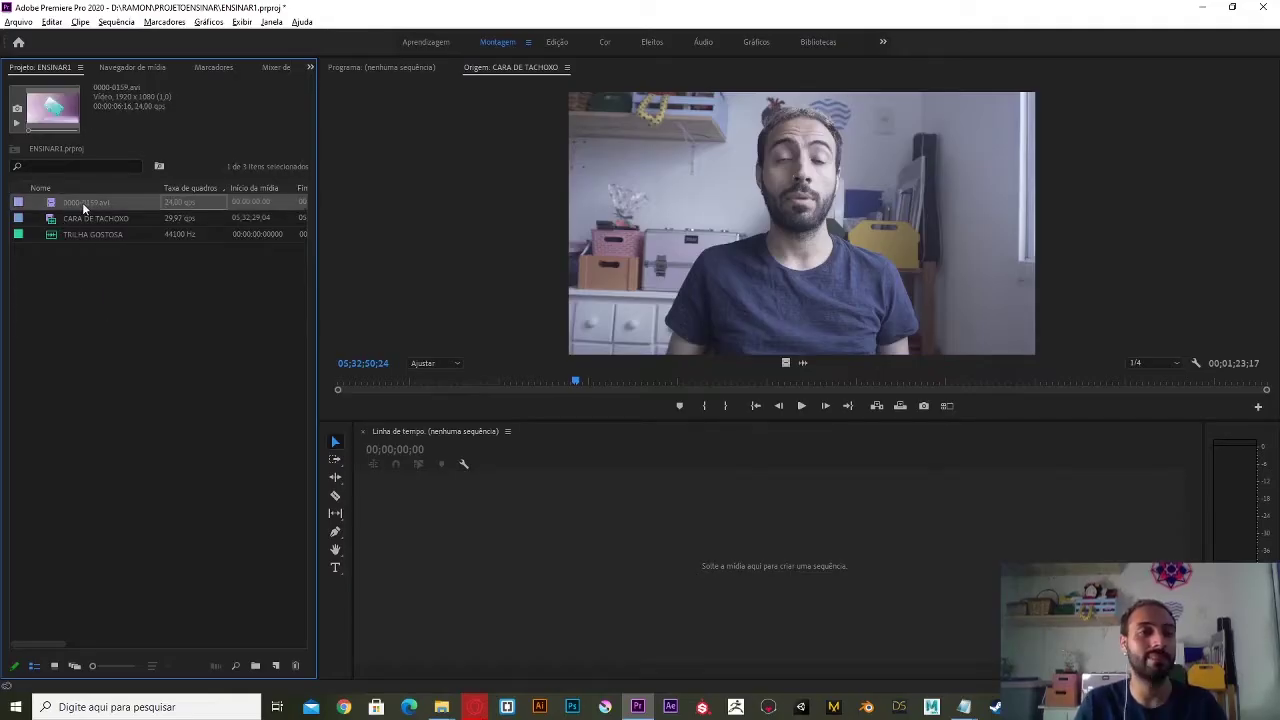
click(82, 202)
click(82, 202)
text(CARTA)
key(BackSpace)
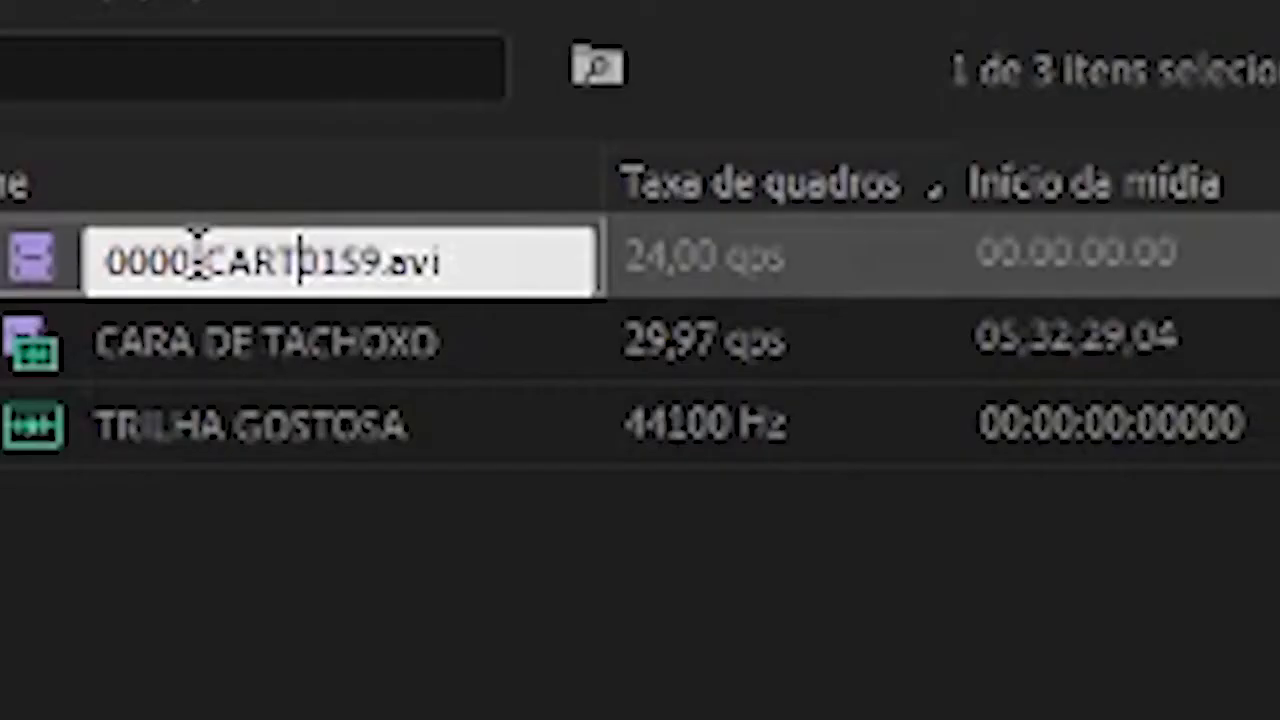
key(BackSpace)
key(BackSpace)
key(BackSpace)
key(ctrl+a)
text(NEMVOU)
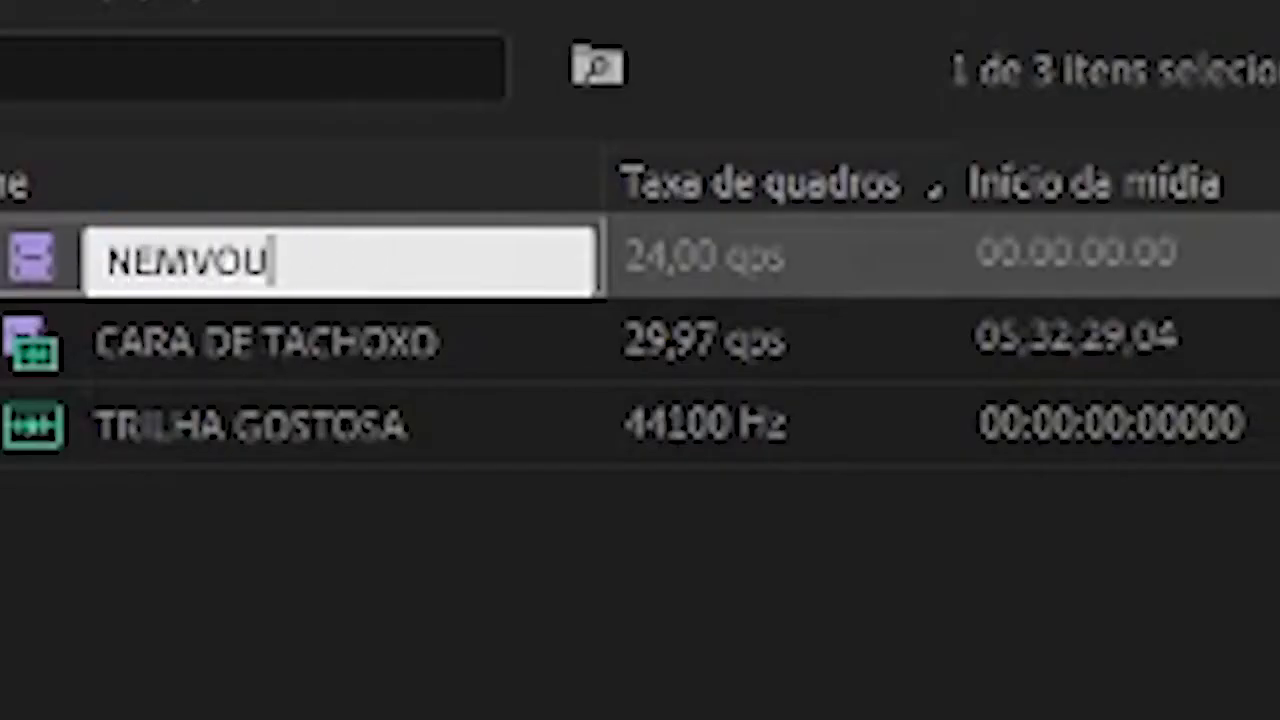
key(BackSpace)
text(UZA)
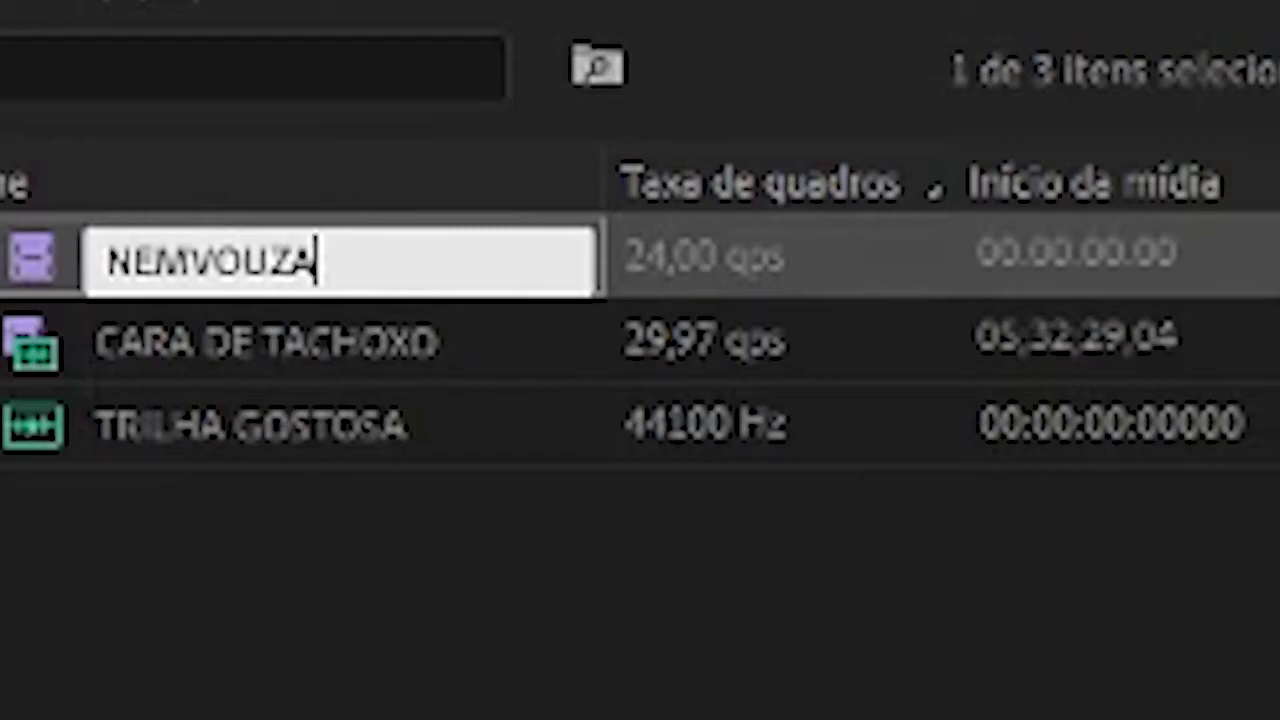
key(Tab)
key(Return)
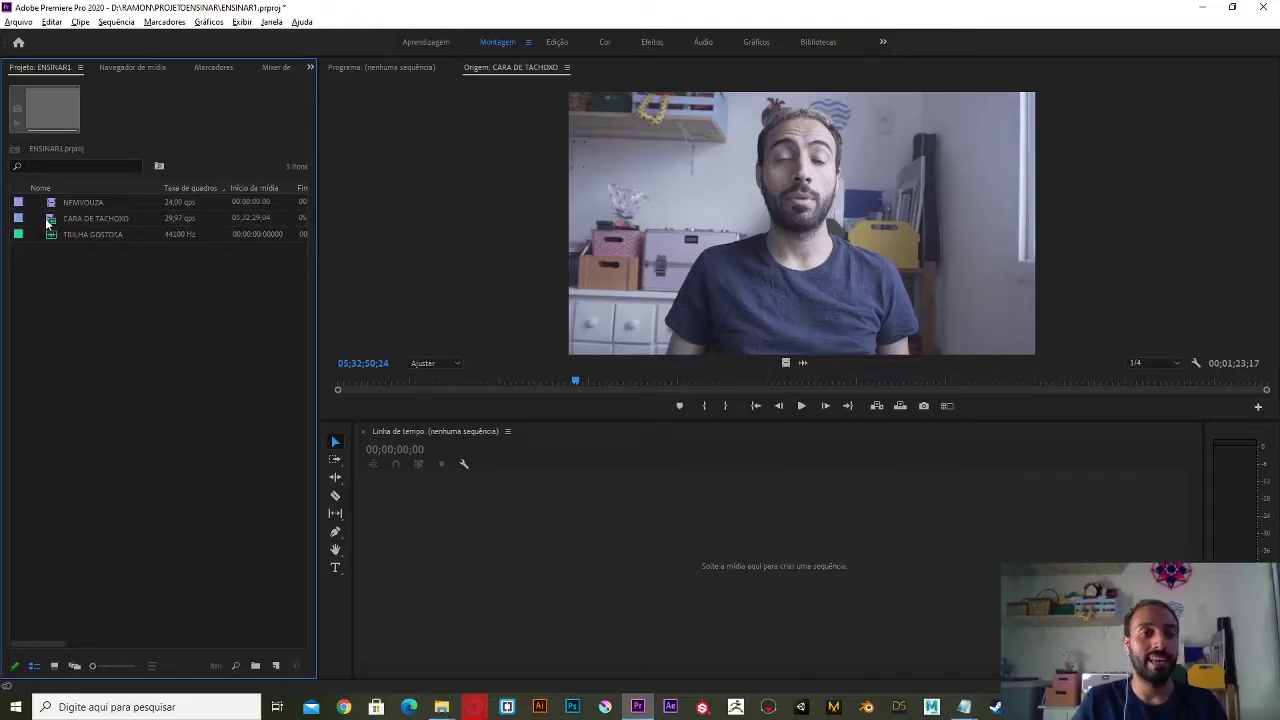
Preview TRILHA GOSTOSA and CARA DE TACHOXO in the Source monitor, closing a stray import window.
click(47, 222)
double_click(80, 234)
double_click(29, 268)
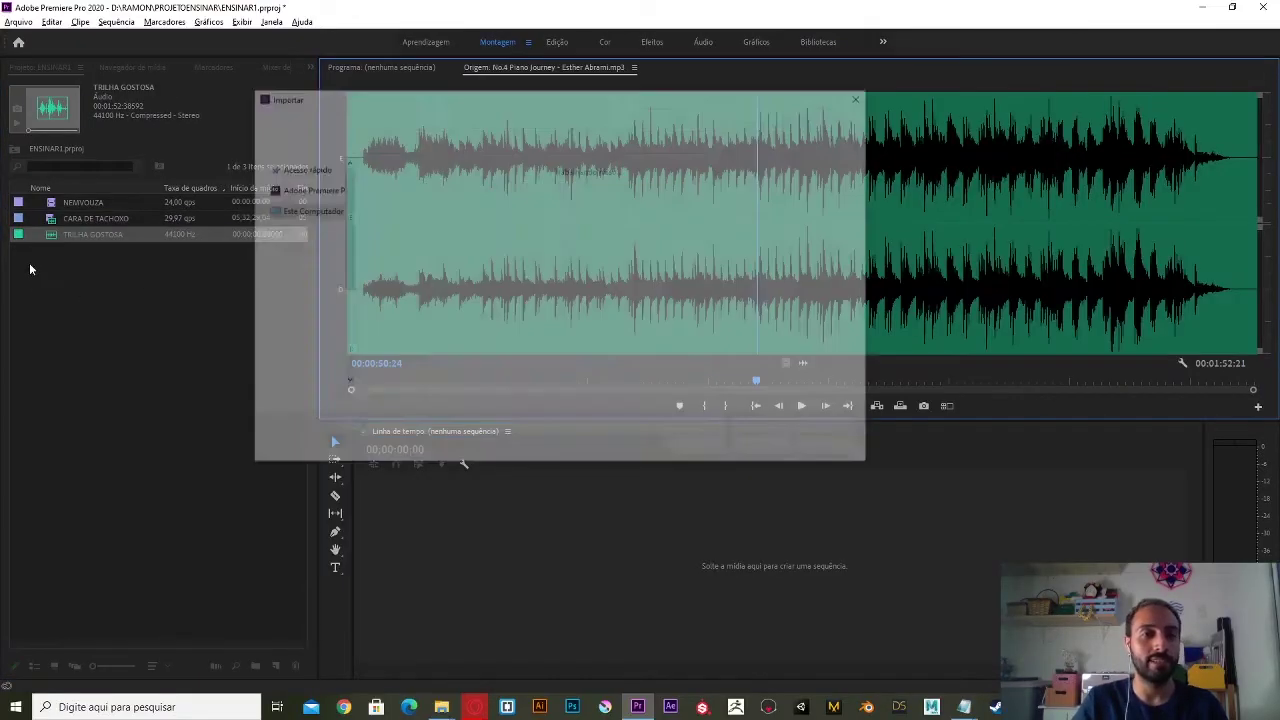
click(838, 450)
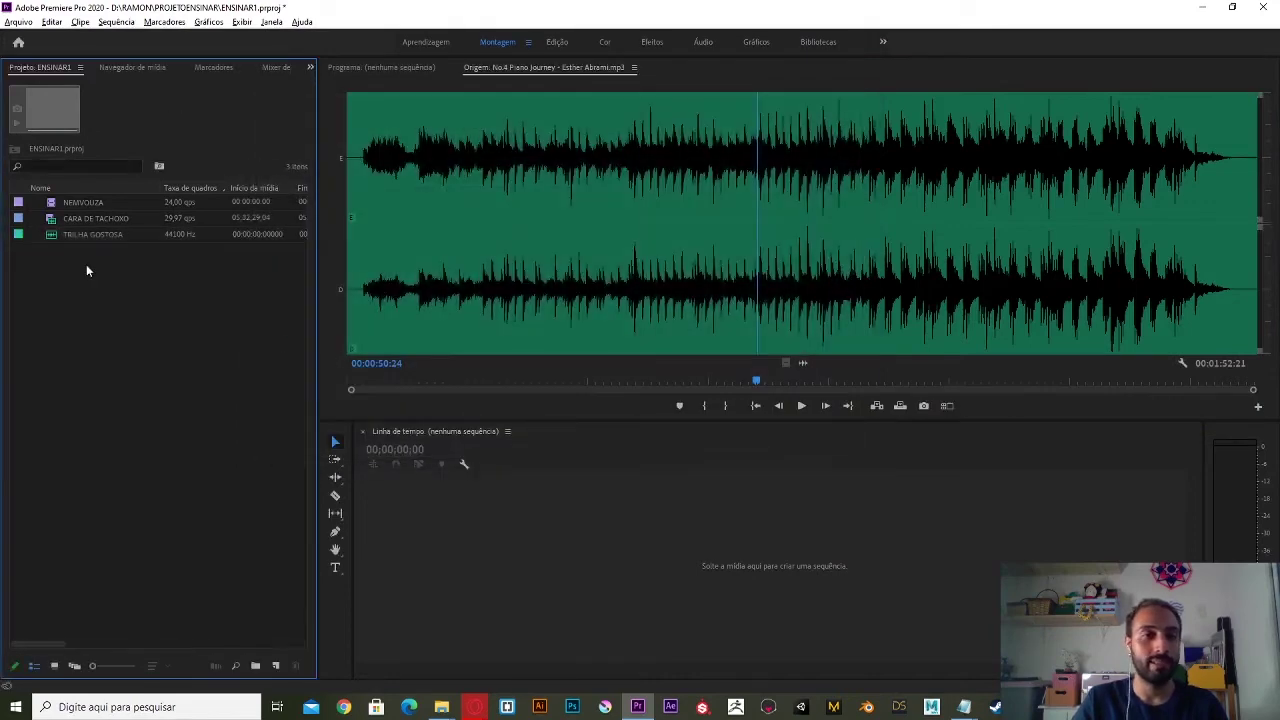
double_click(55, 218)
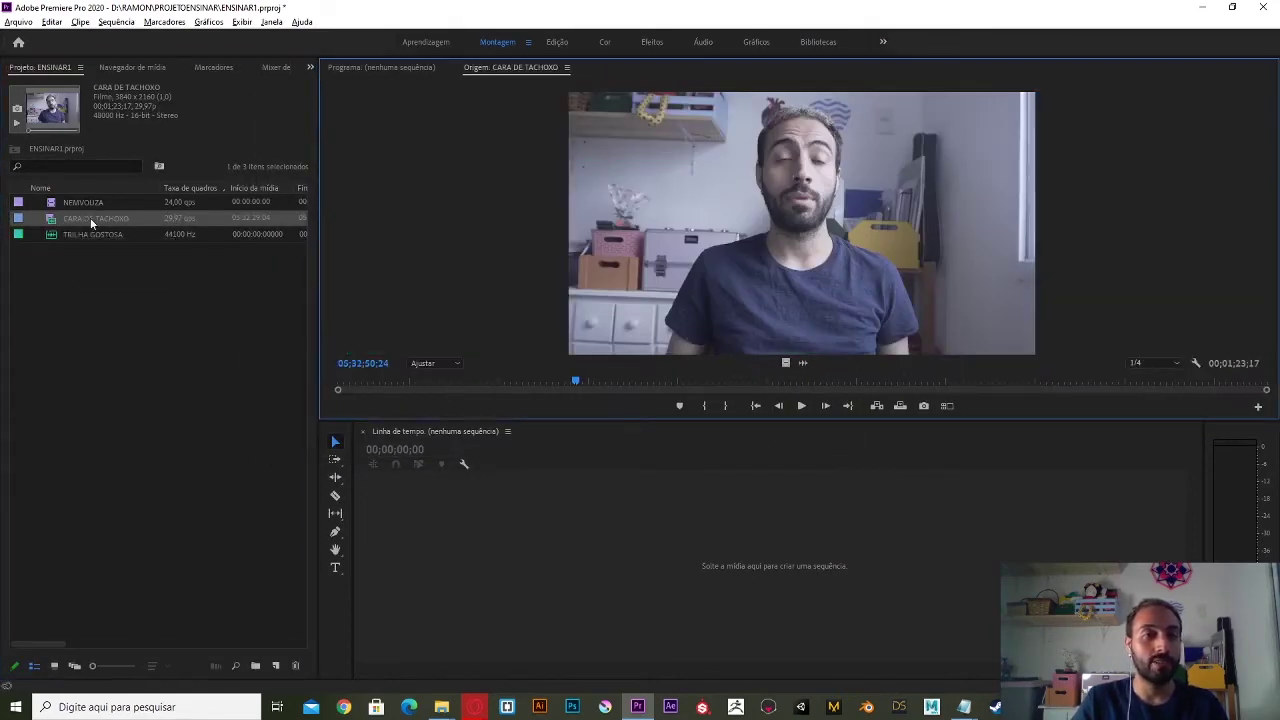
Create a new sequence from the CARA DE TACHOXO clip with Nova sequência a partir do clipe.
right_click(90, 218)
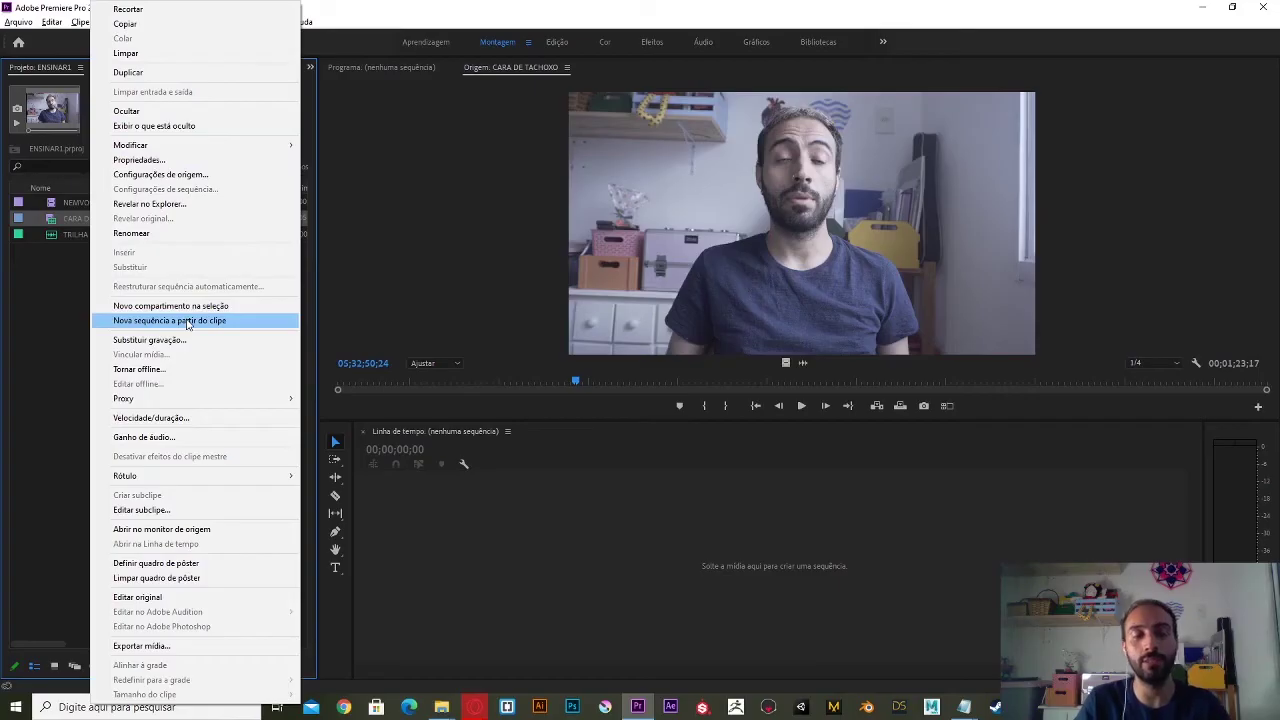
click(745, 490)
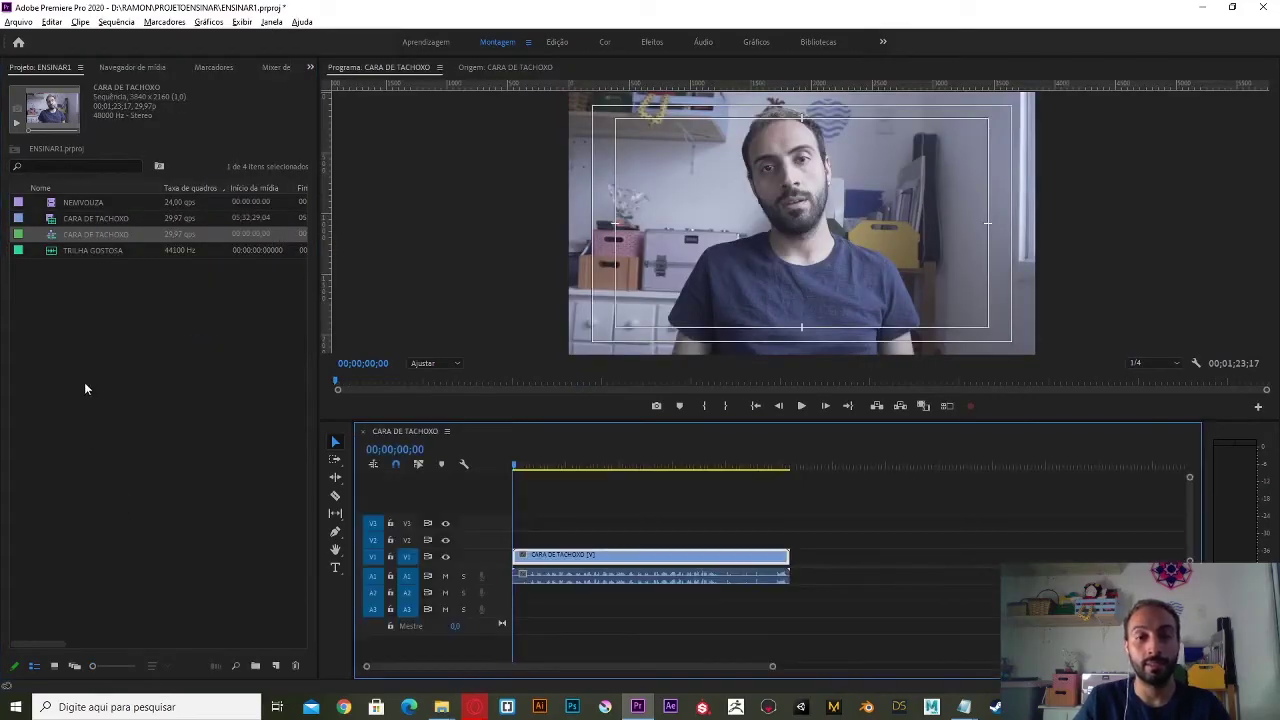
click(85, 388)
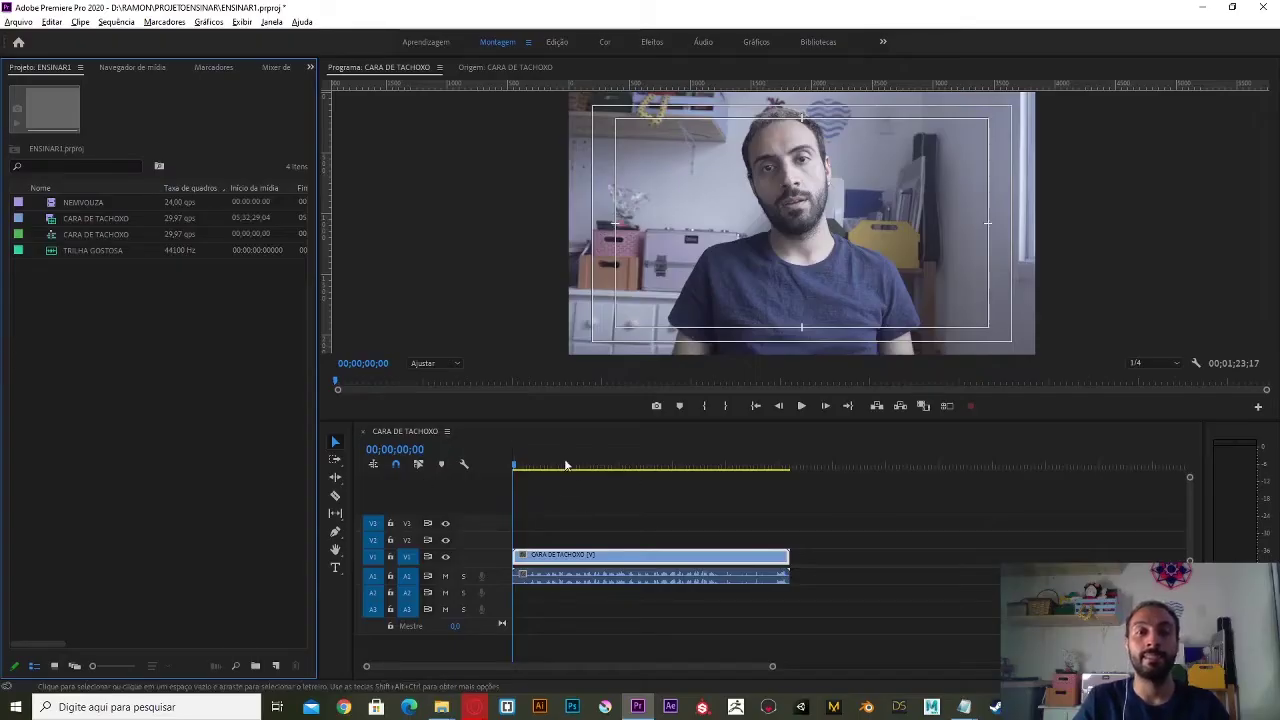
mouse_move(566, 465)
mouse_down()
mouse_move(552, 487)
mouse_move(584, 488)
mouse_up()
scroll(551, 528, up, 2)
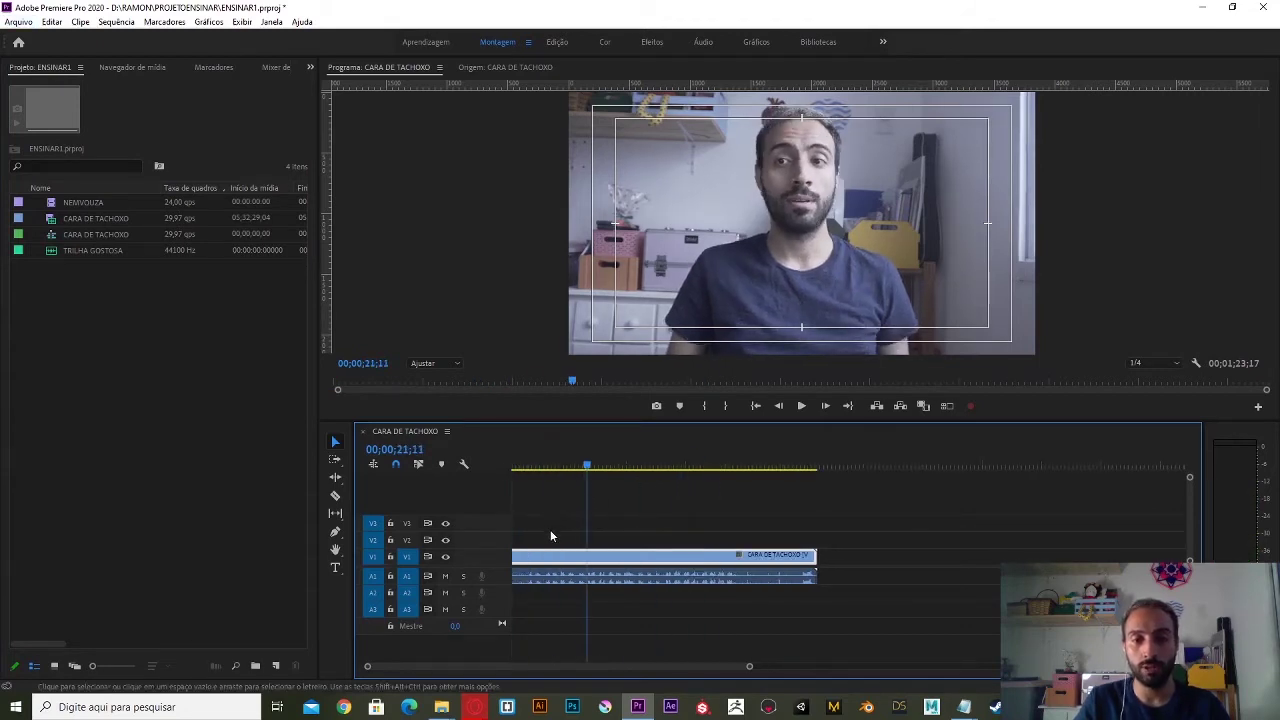
scroll(550, 530, up, 2)
scroll(550, 530, up, 2)
scroll(550, 530, up, 2)
scroll(550, 537, down, 1)
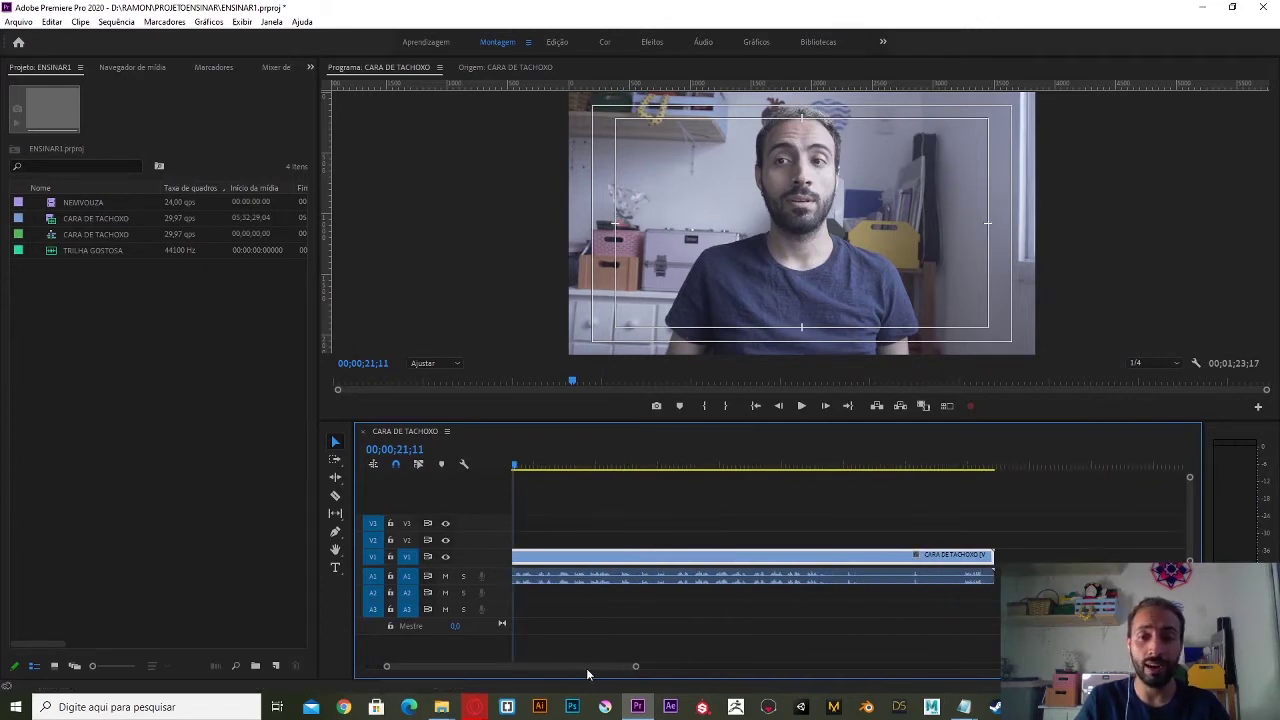
drag(574, 668, 569, 666)
mouse_move(557, 466)
mouse_down()
mouse_move(512, 468)
mouse_move(732, 480)
mouse_move(657, 469)
mouse_up()
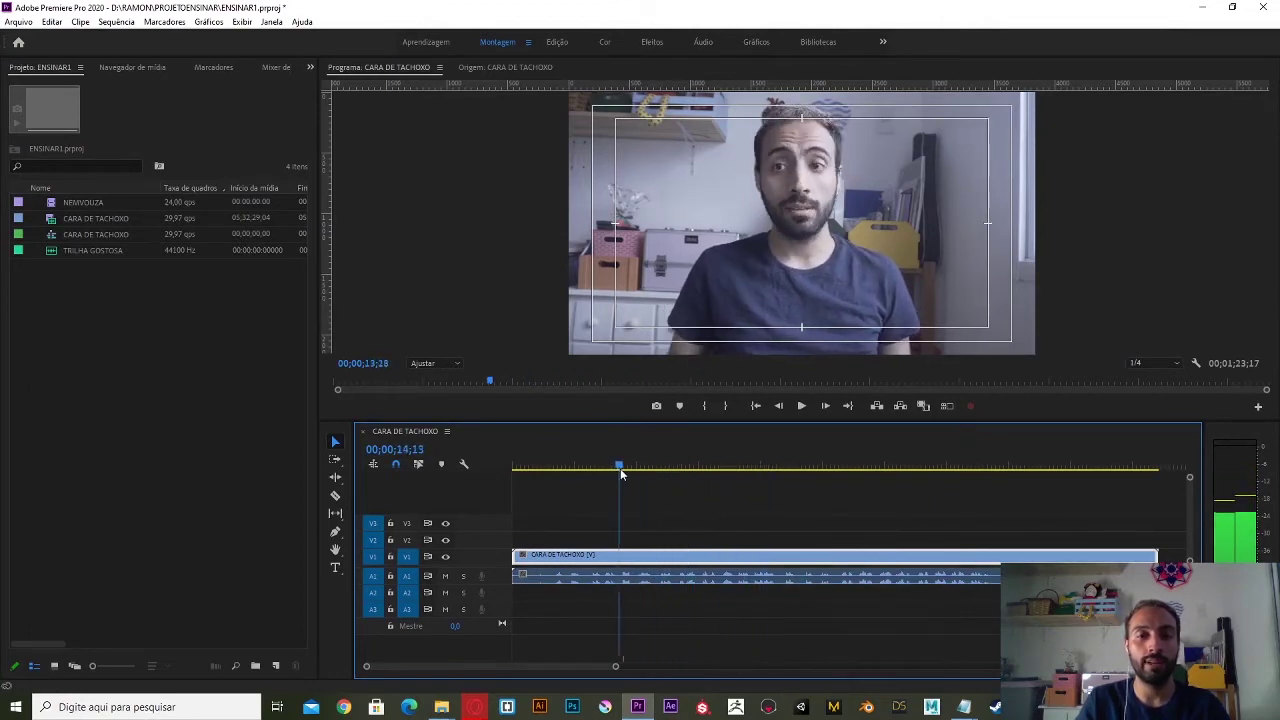
drag(657, 469, 435, 478)
key(space)
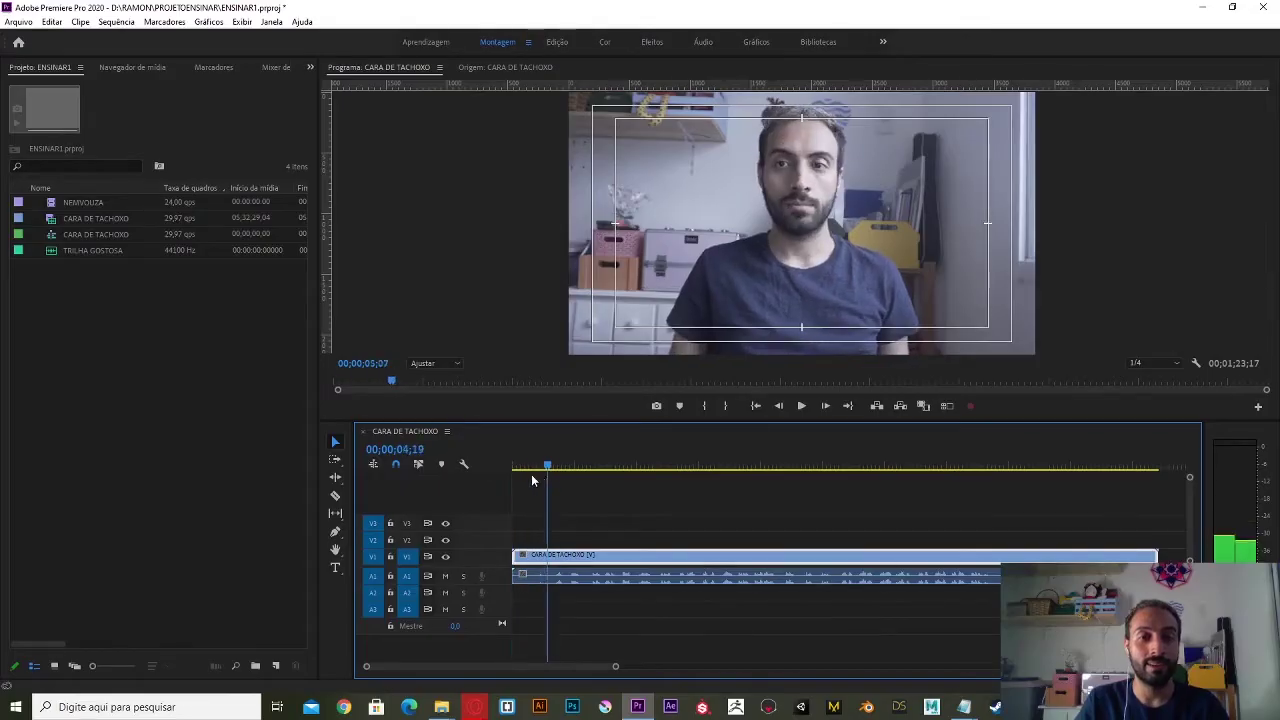
drag(550, 478, 1152, 474)
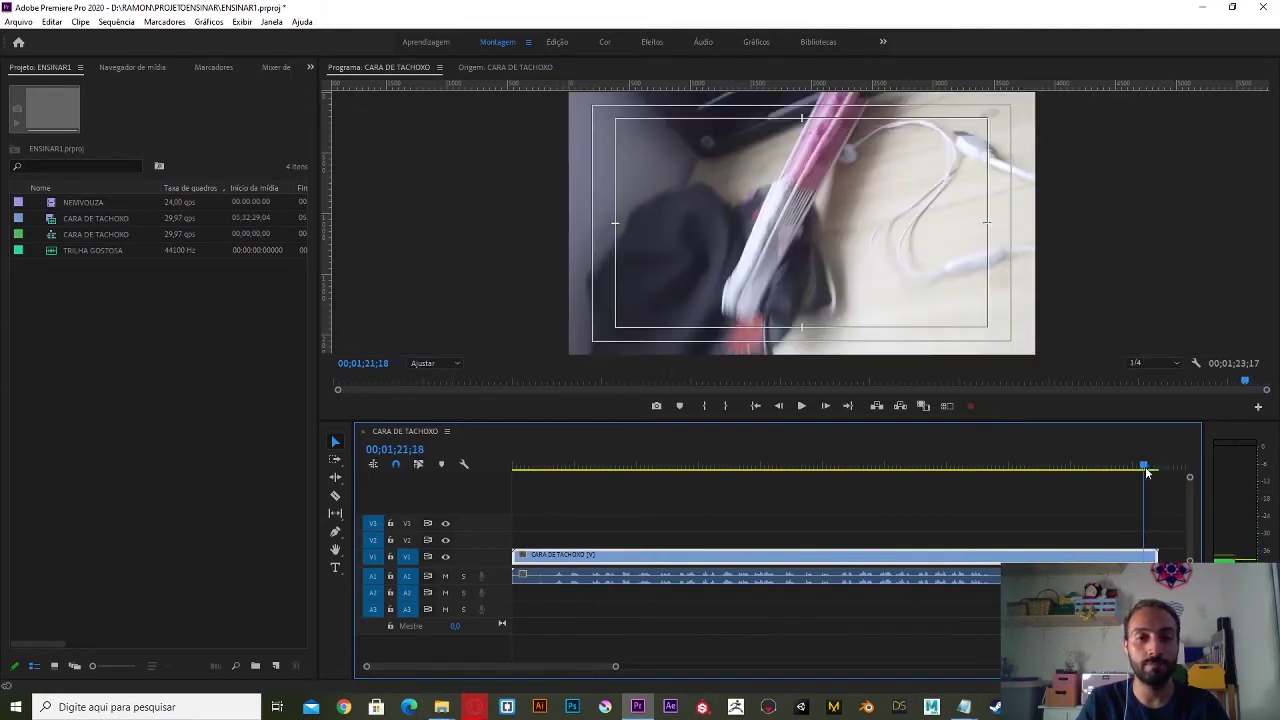
key(Home)
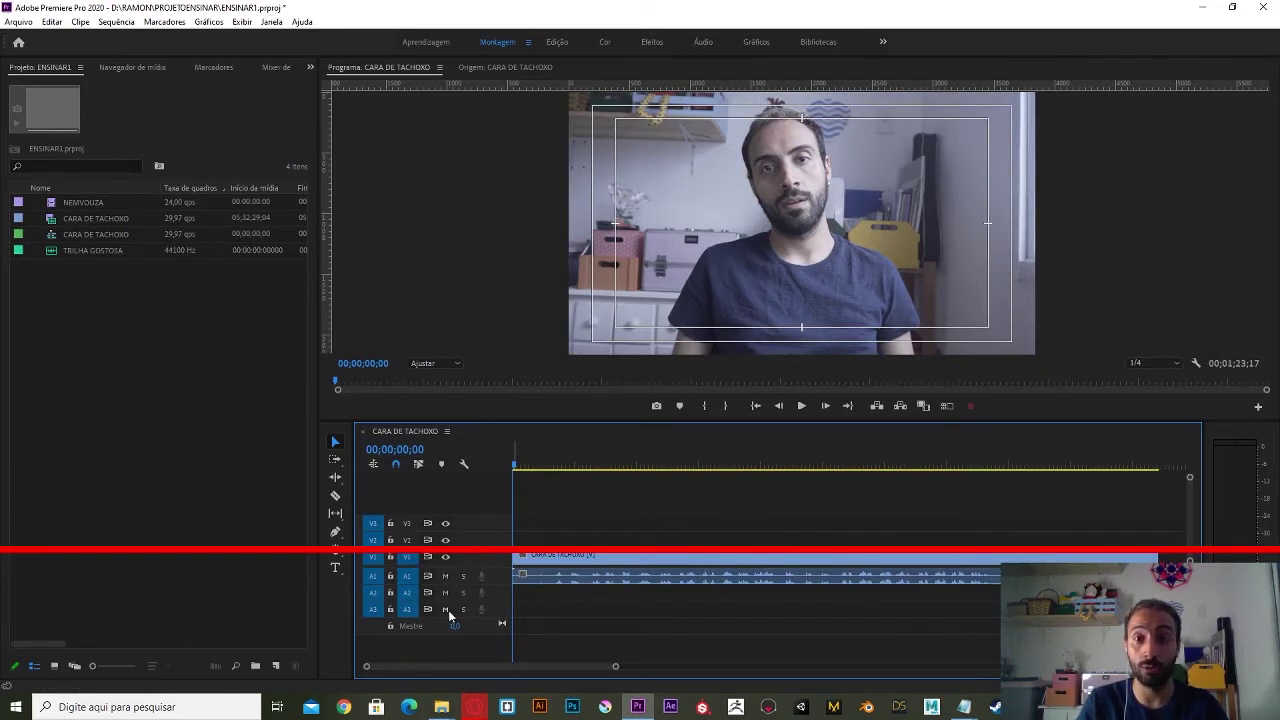
drag(541, 466, 581, 467)
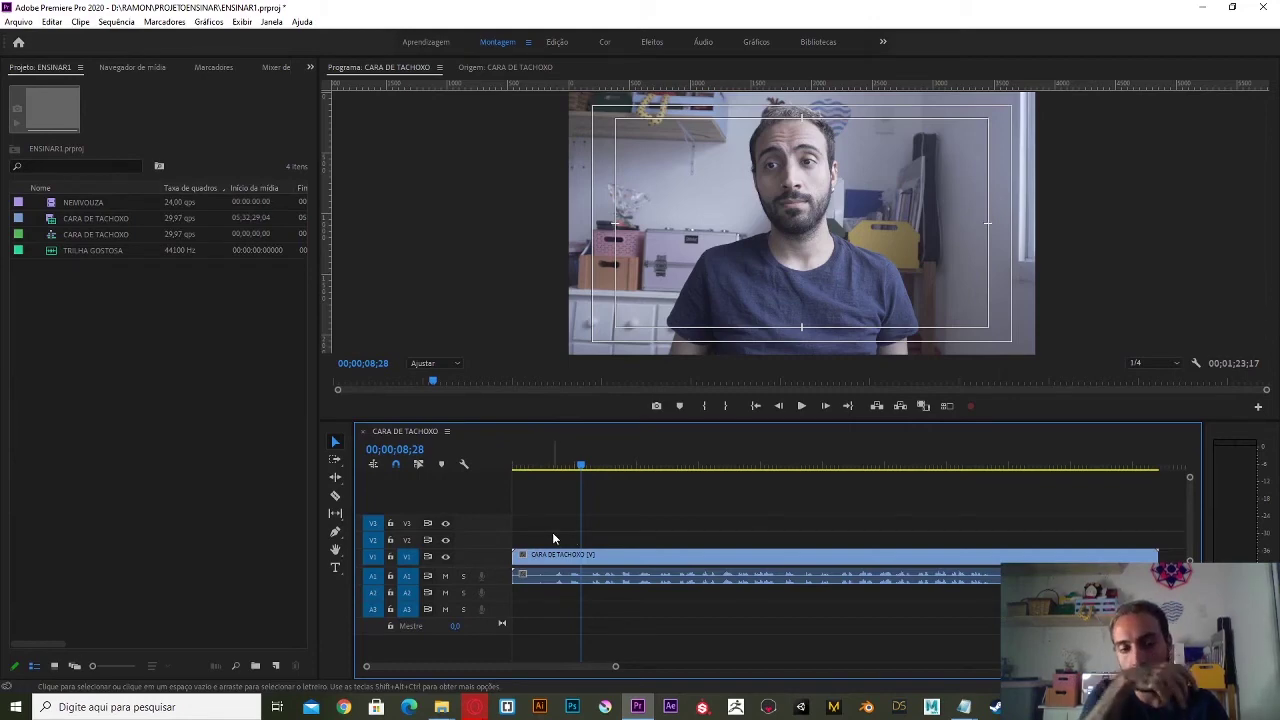
mouse_move(522, 467)
mouse_down()
mouse_move(509, 470)
mouse_move(537, 466)
mouse_move(505, 474)
mouse_up()
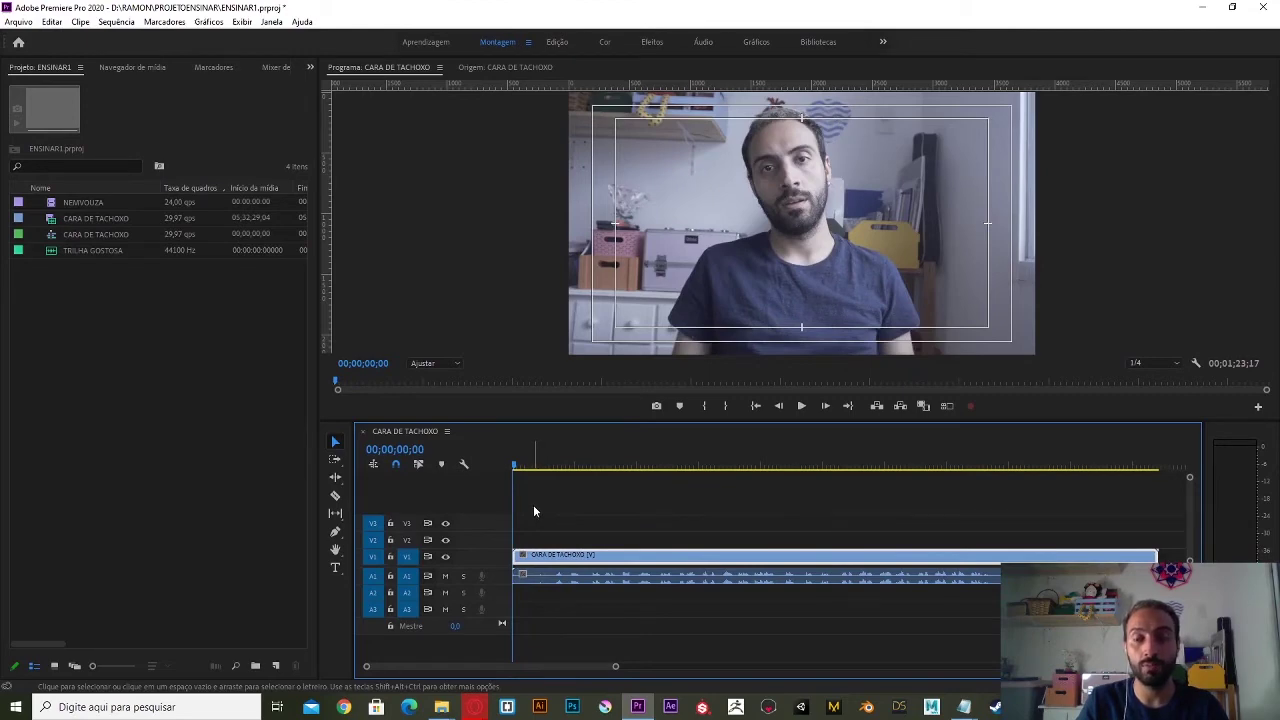
drag(538, 468, 562, 474)
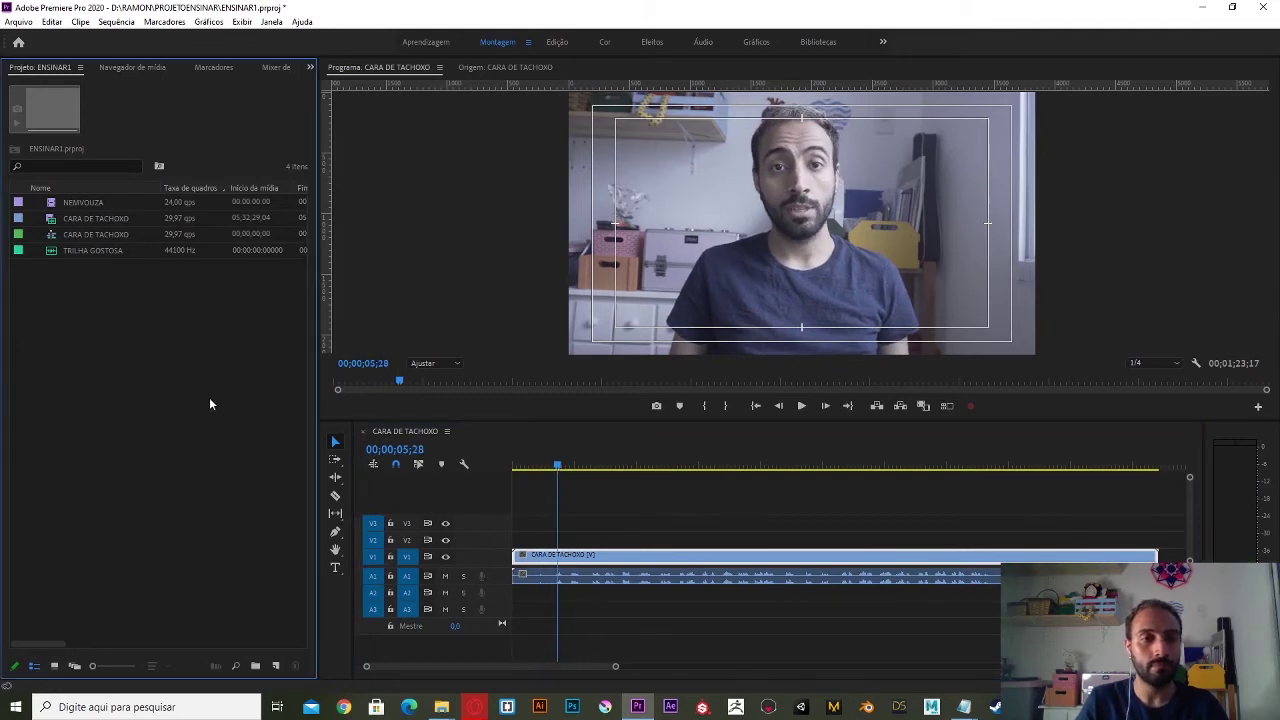
Select the CARA DE TACHOXO clip and scrub back and forth through the talking-head footage.
scroll(660, 540, down, 3)
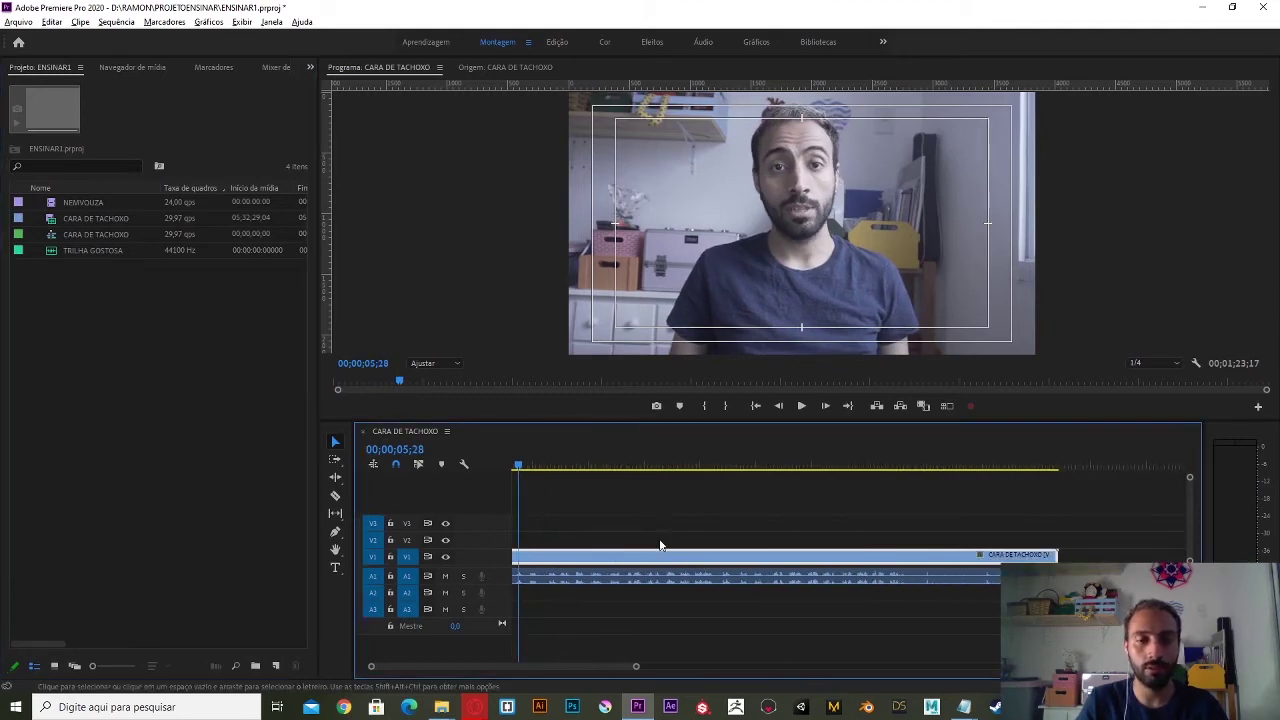
click(649, 574)
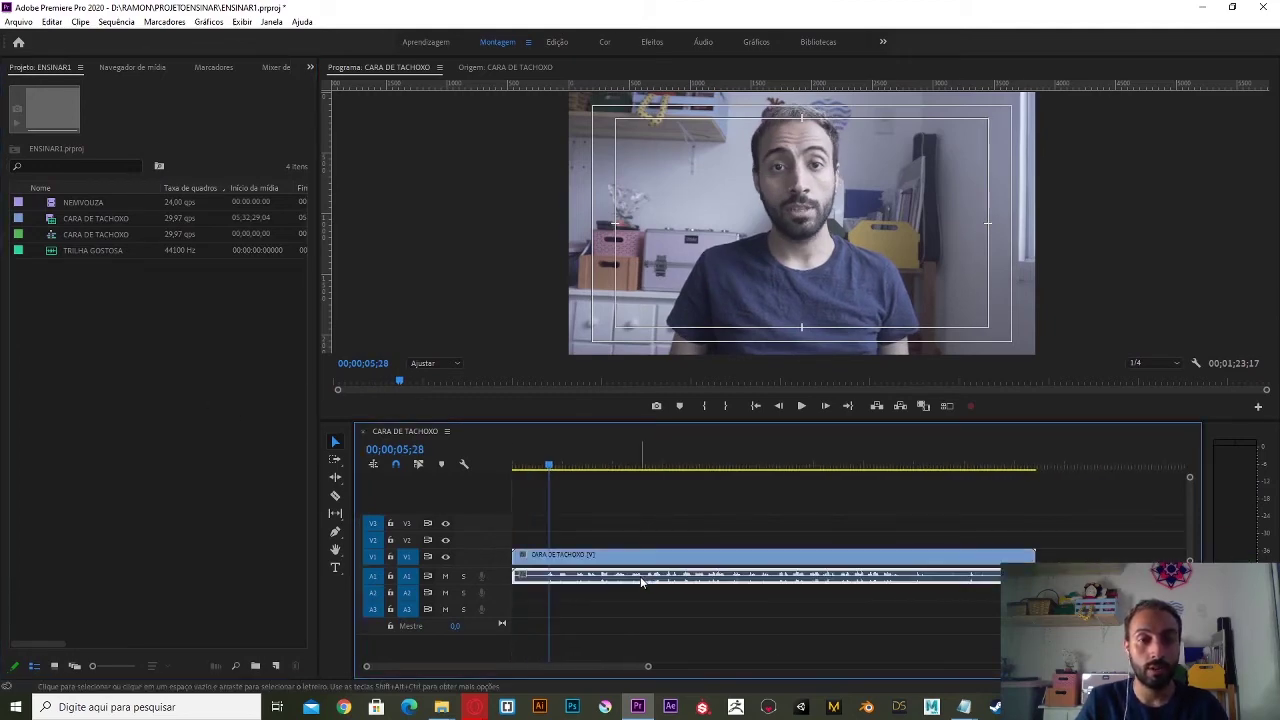
click(608, 557)
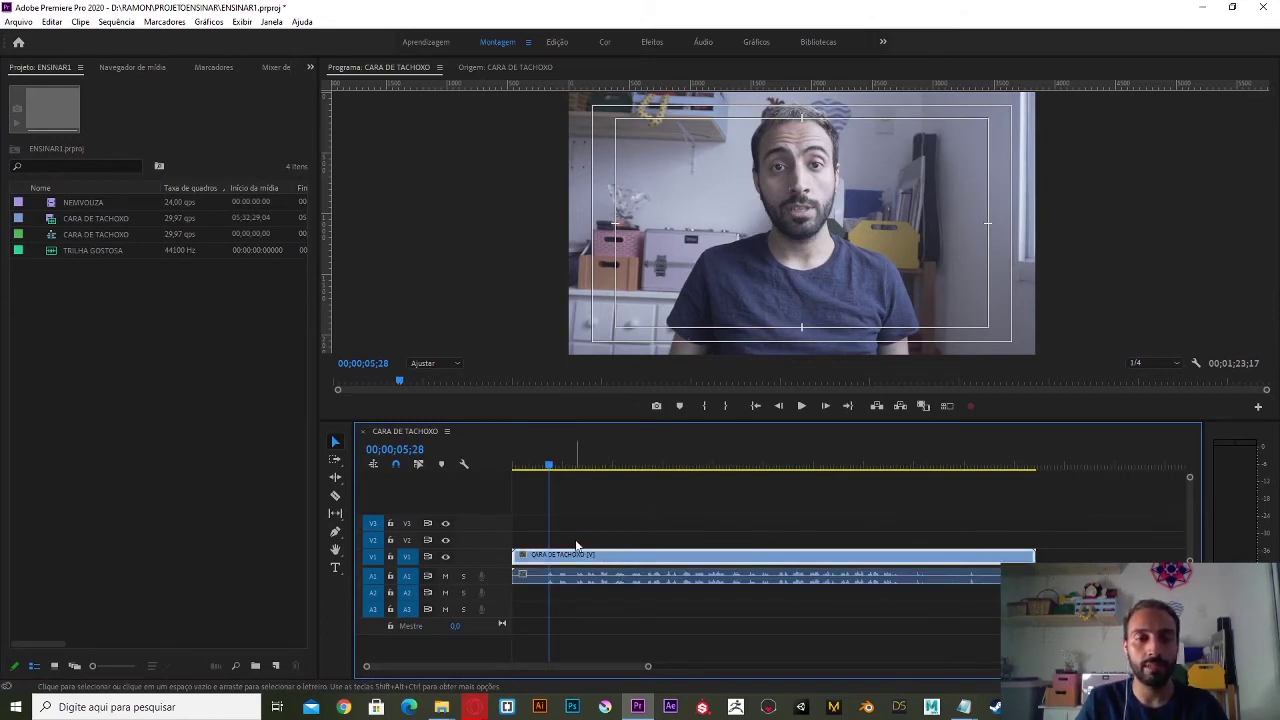
drag(557, 466, 565, 468)
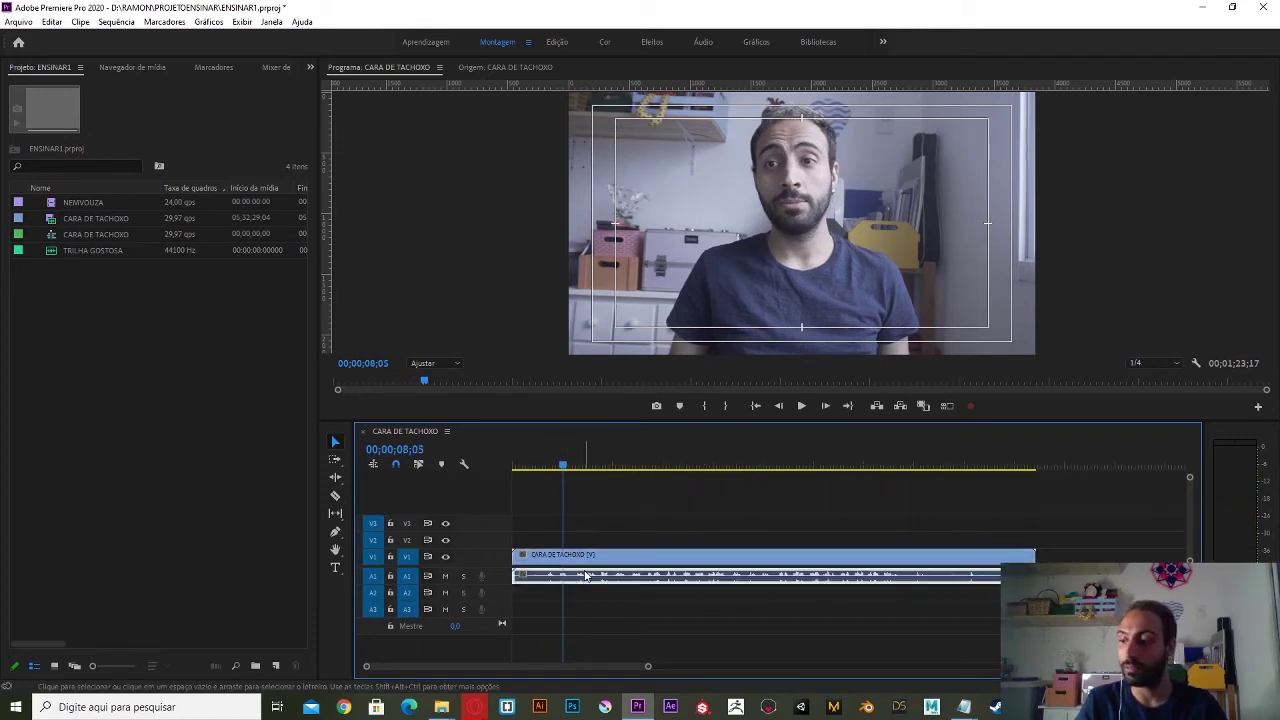
drag(551, 467, 536, 468)
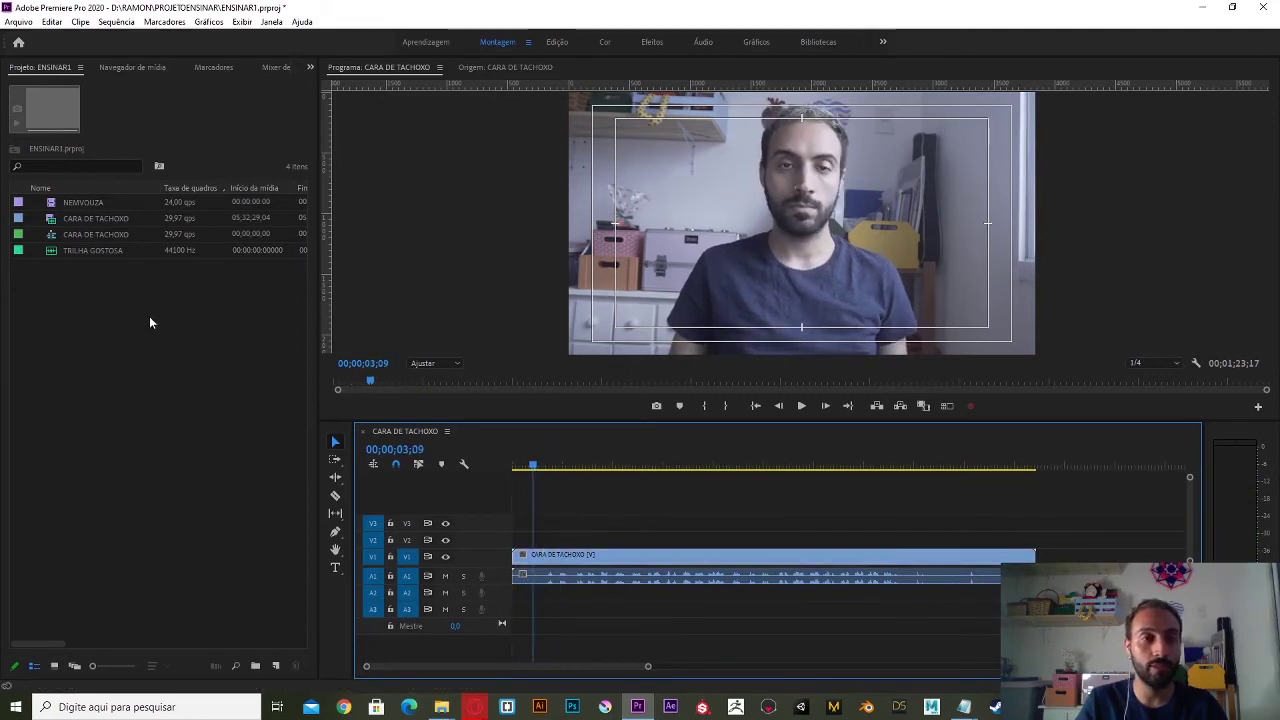
Rename the NEMVOUZA project item to 'AGORA VOUUZA'.
click(92, 207)
click(68, 272)
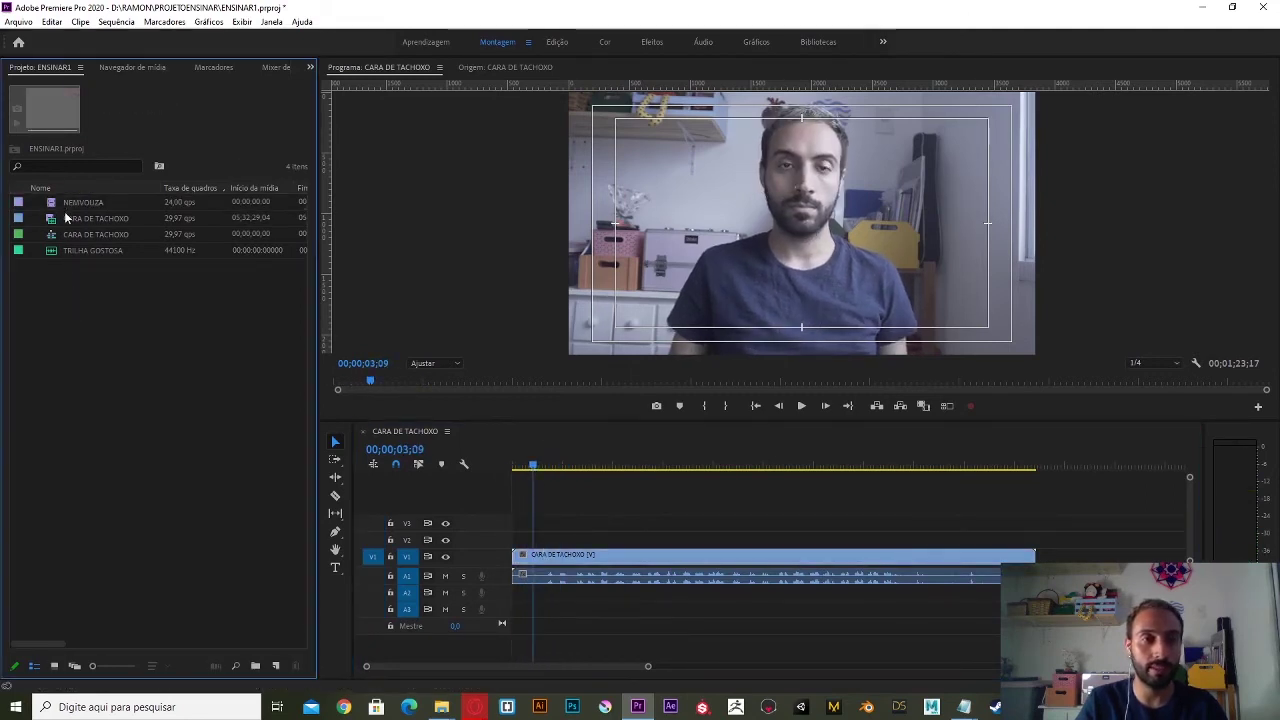
double_click(85, 203)
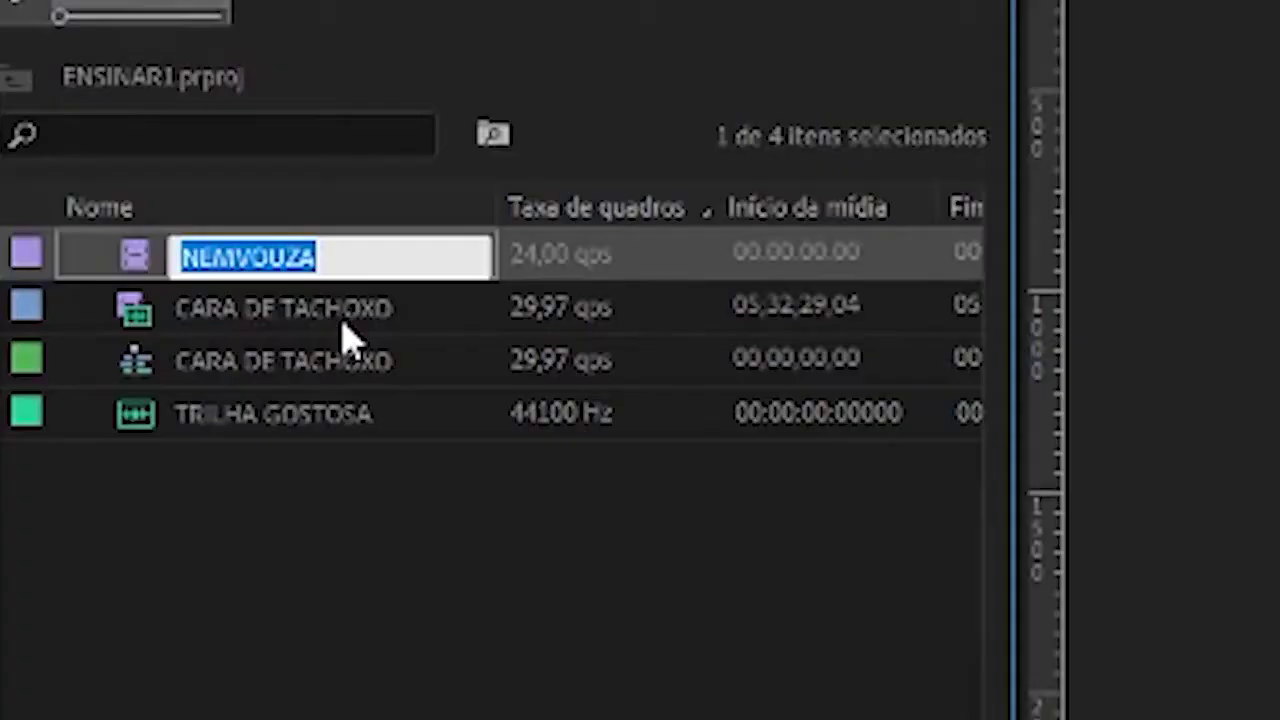
text(AGORA )
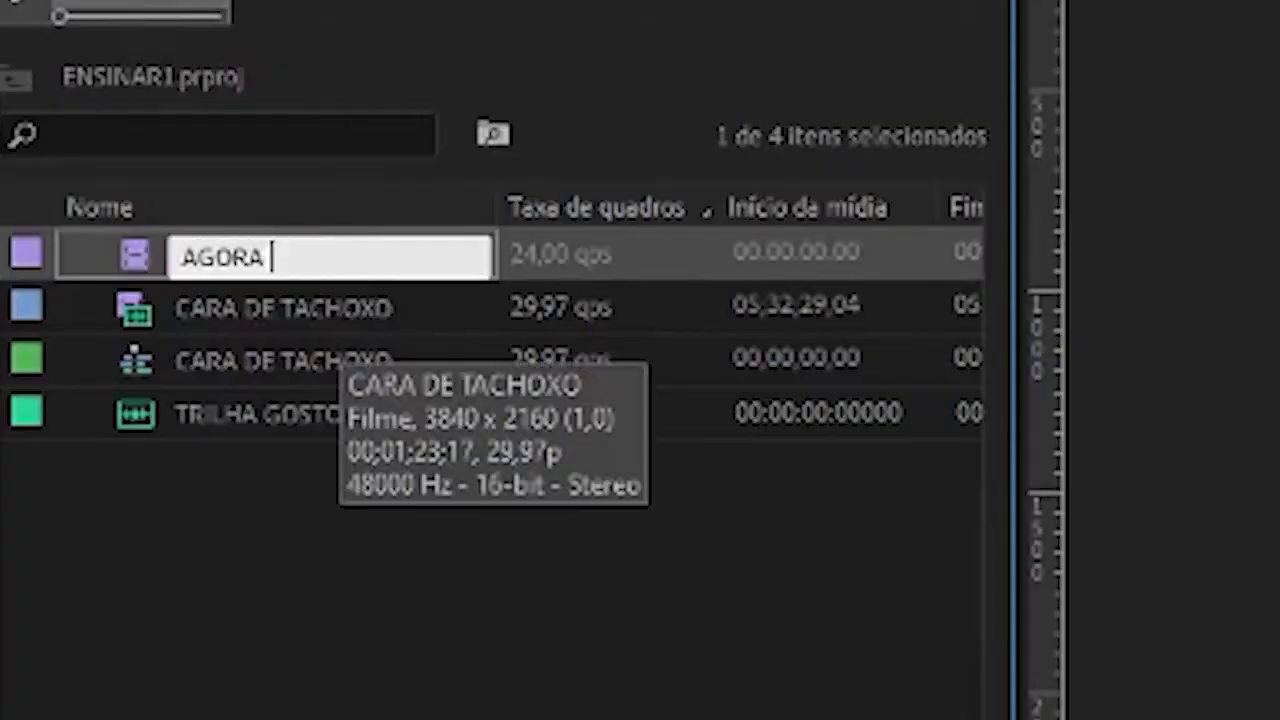
text(VOUUZA)
key(Tab)
click(142, 408)
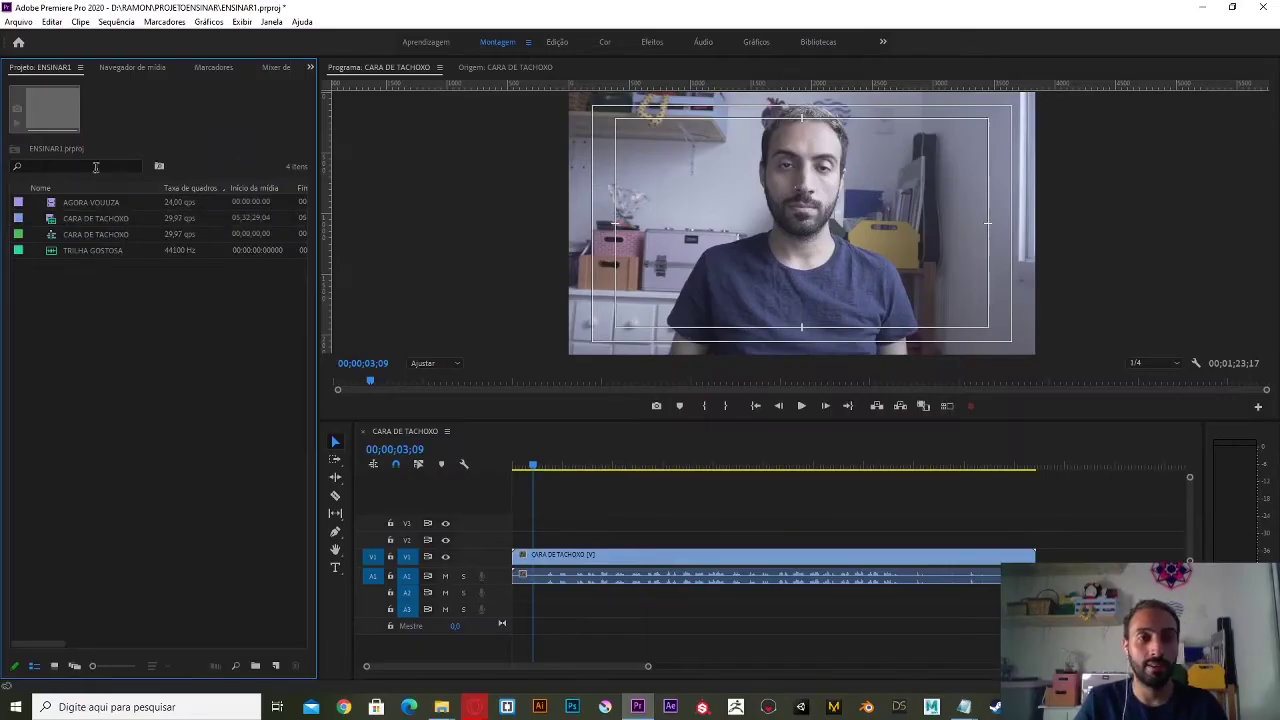
click(92, 206)
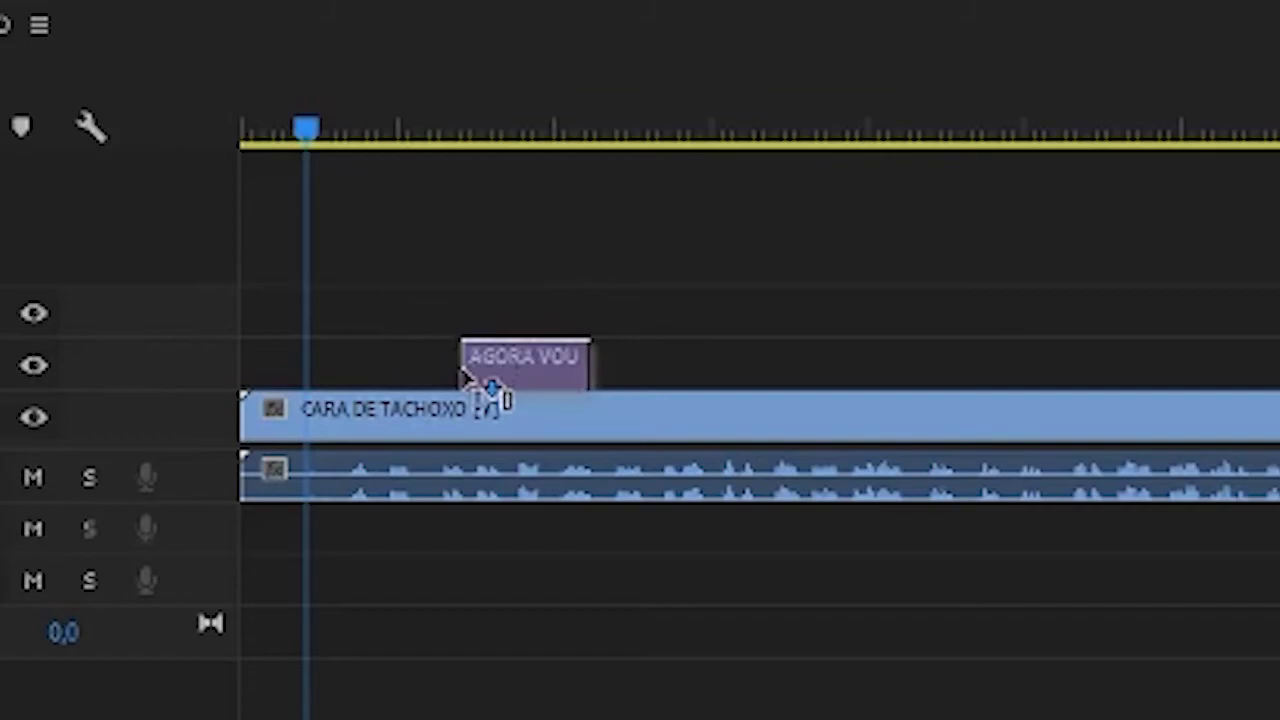
Place AGORA VOUUZA on track V2 and slide it earlier toward the sequence start.
drag(578, 505, 588, 547)
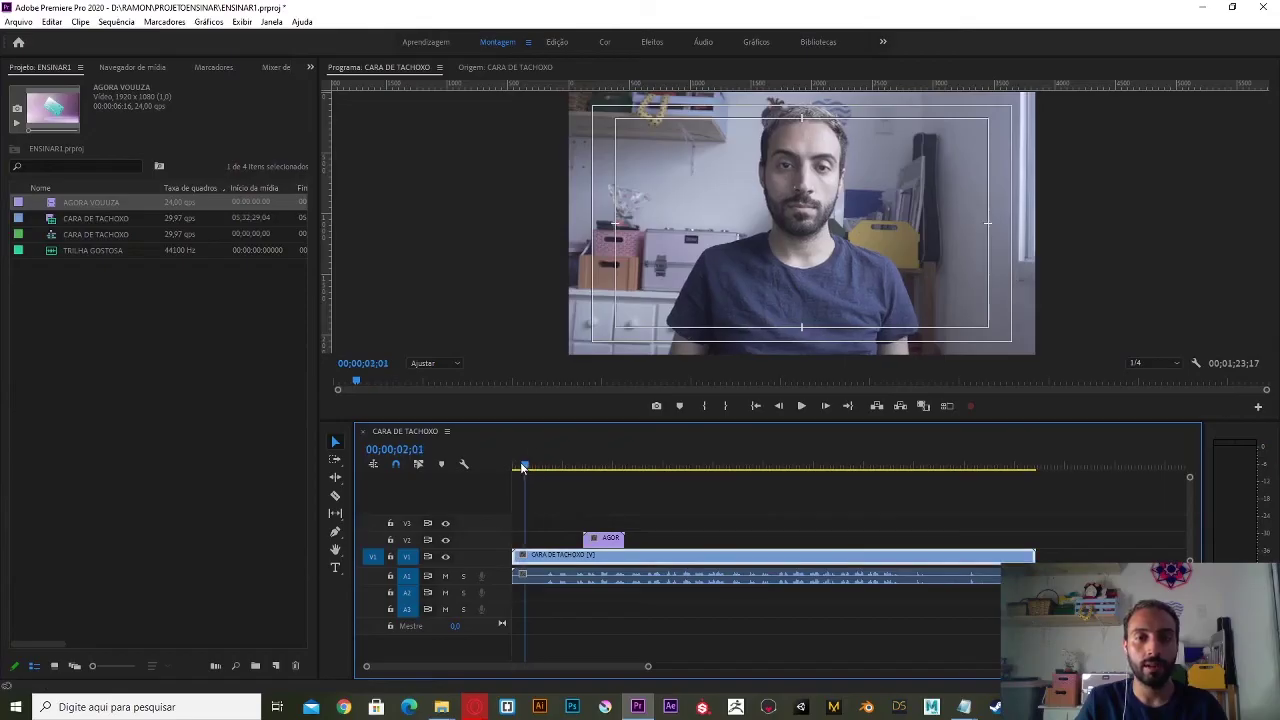
drag(523, 469, 529, 469)
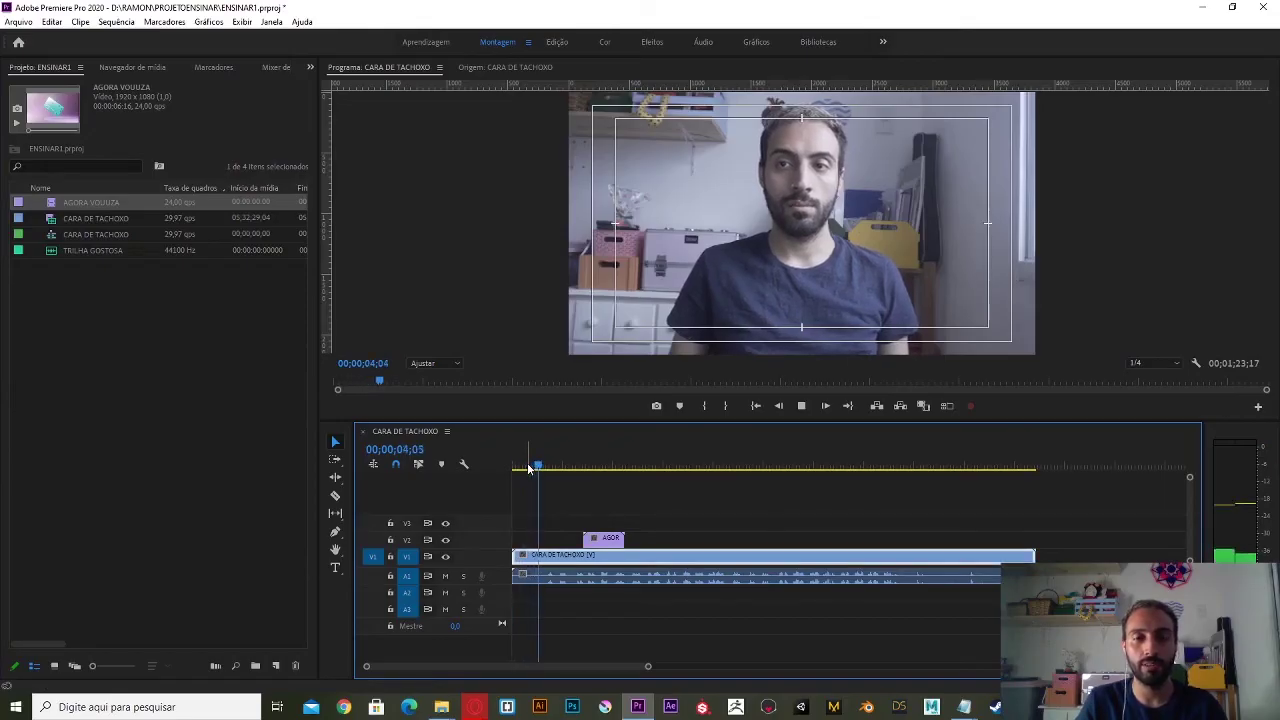
key(space)
drag(608, 541, 555, 541)
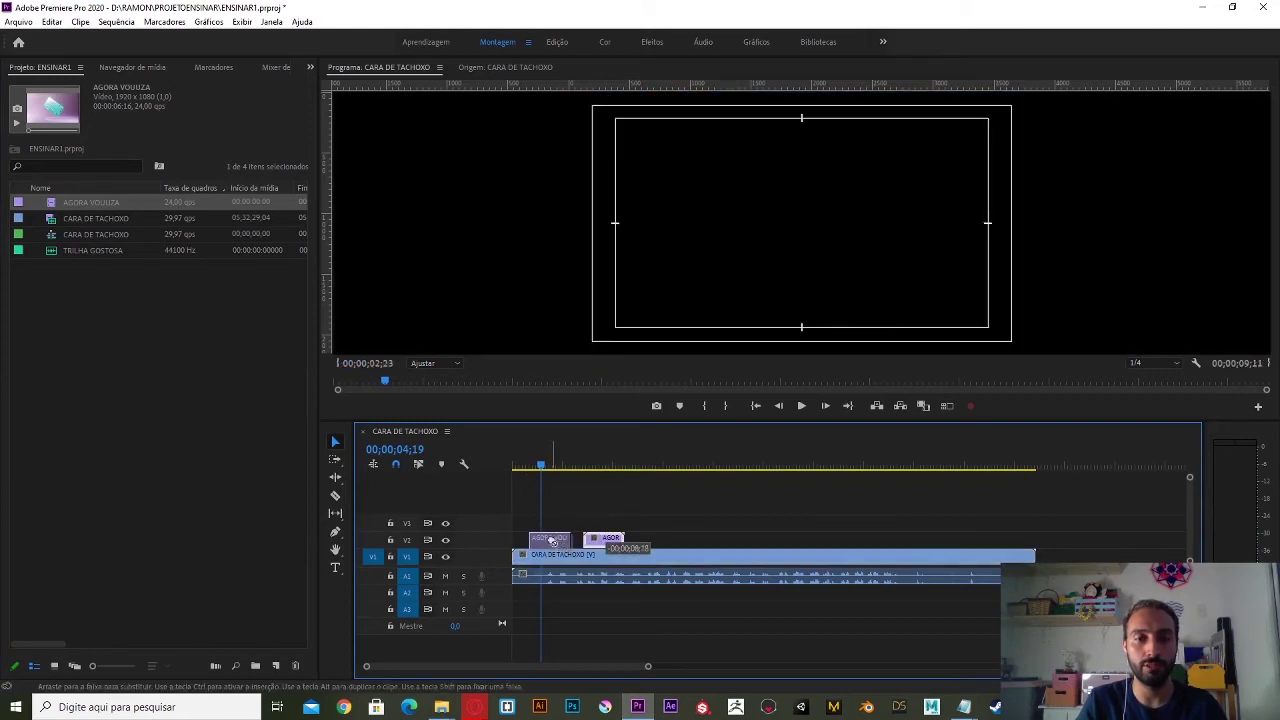
key(Home)
key(space)
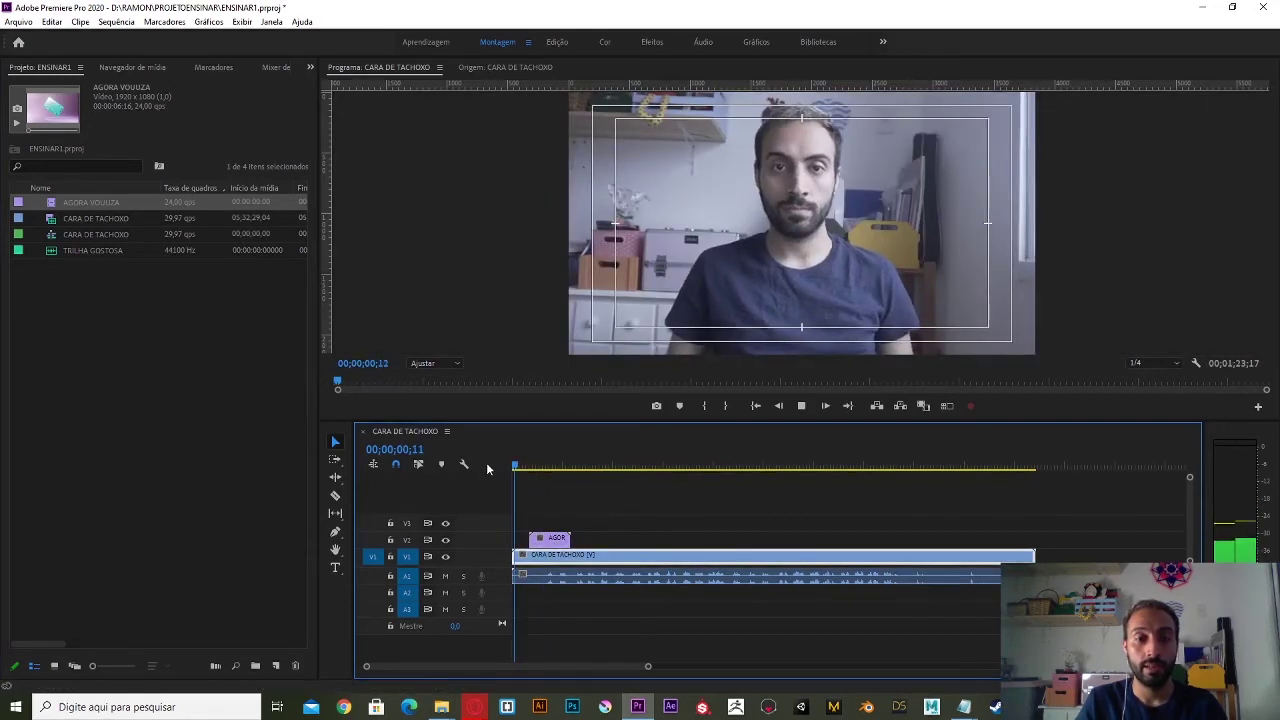
Preview the AGORA VOUUZA overlay near the sequence start on a zoomed-in timeline.
key(=)
key(=)
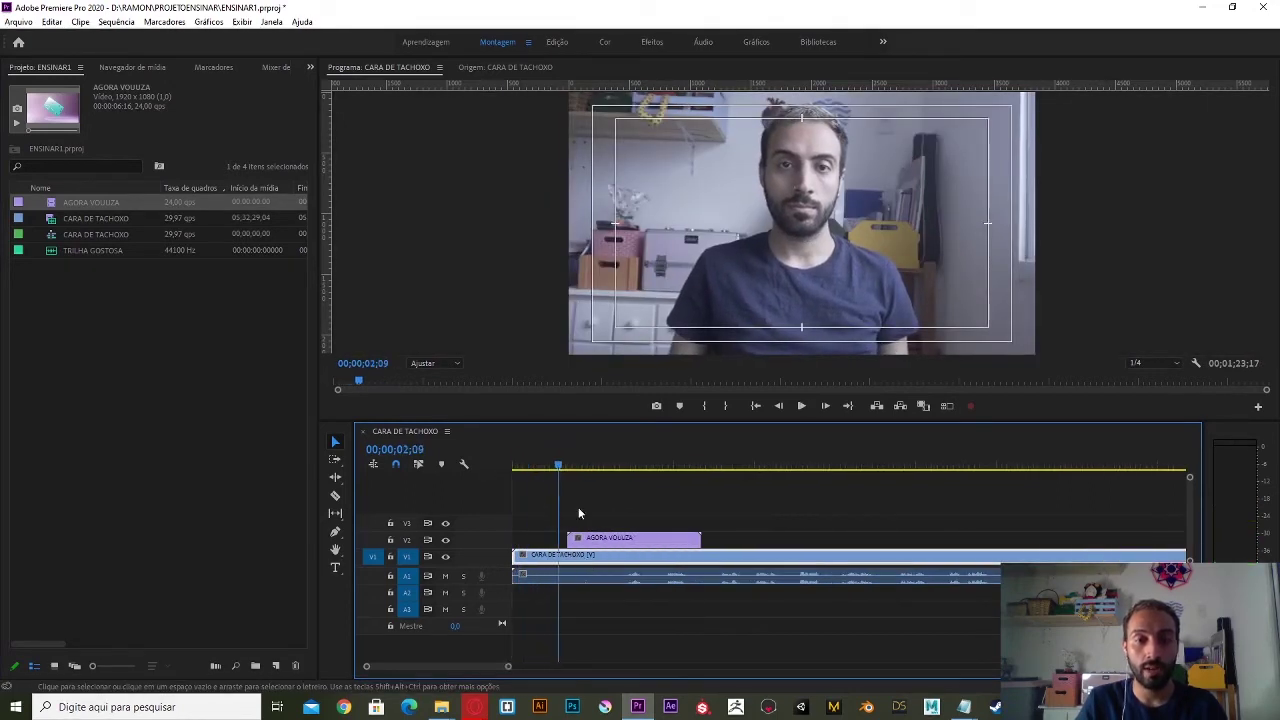
mouse_move(557, 467)
mouse_down()
mouse_move(531, 467)
mouse_move(552, 471)
mouse_up()
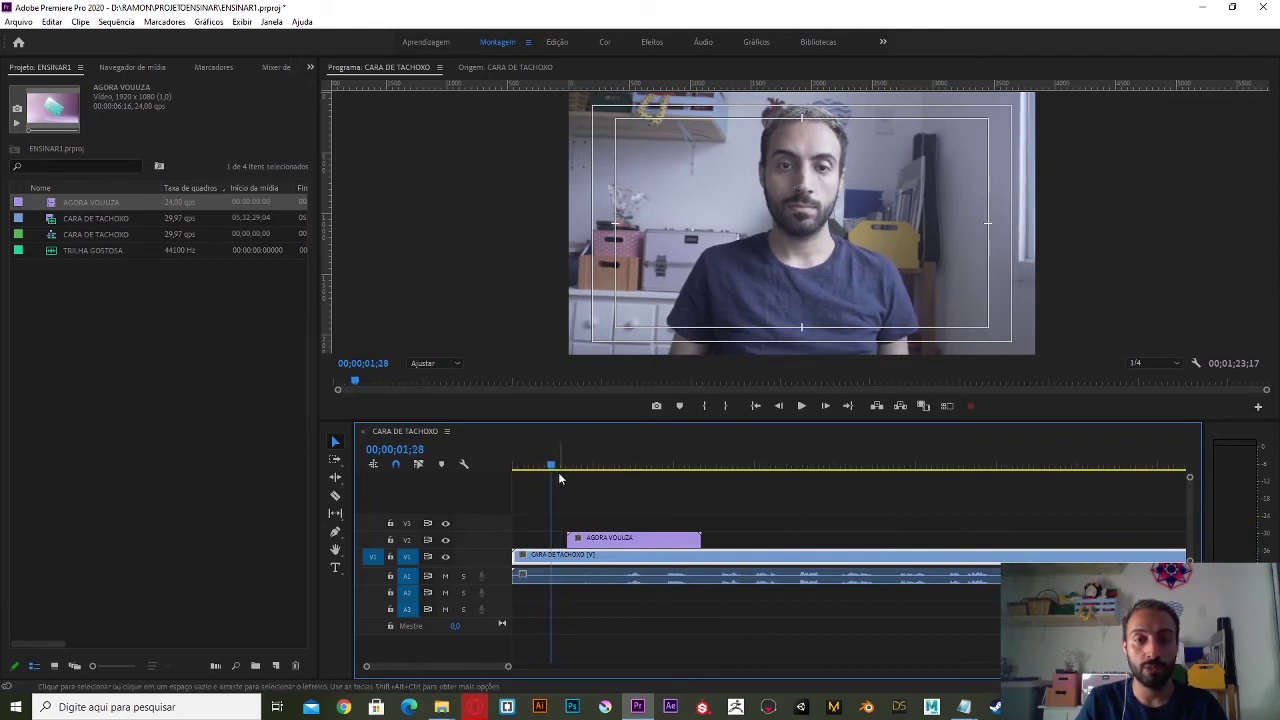
drag(558, 472, 570, 470)
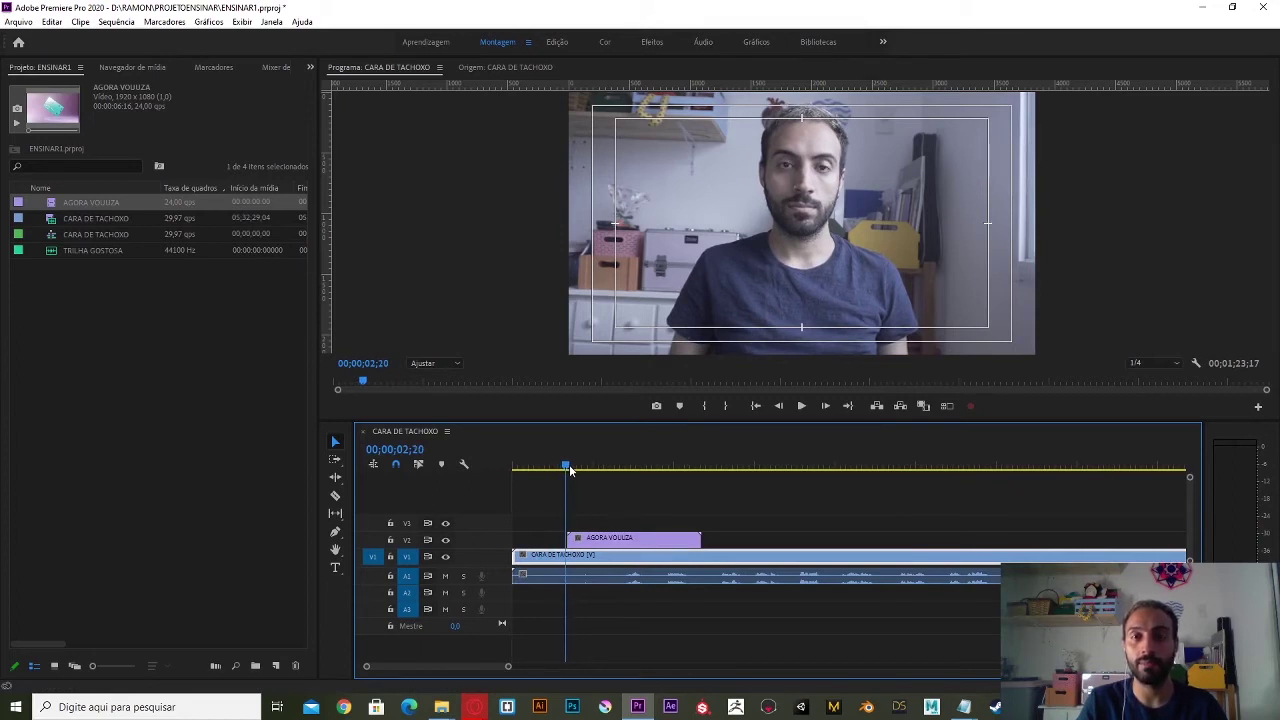
drag(569, 464, 529, 482)
key(space)
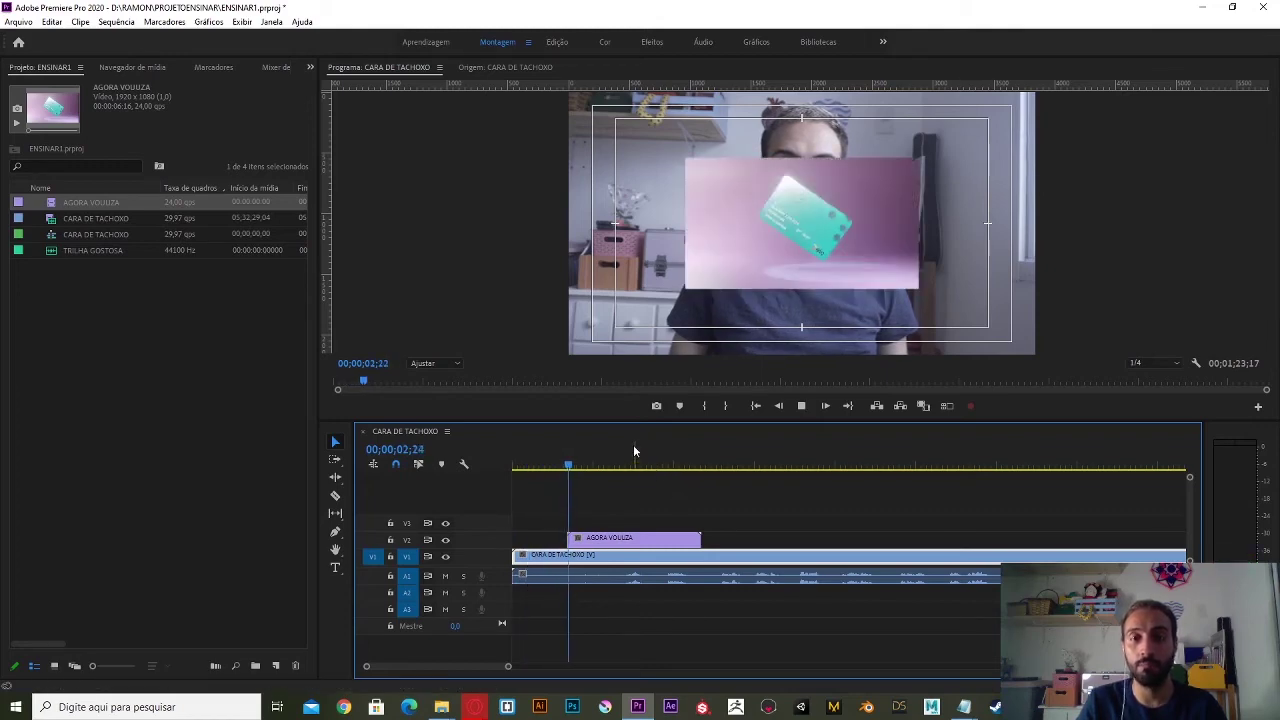
key(space)
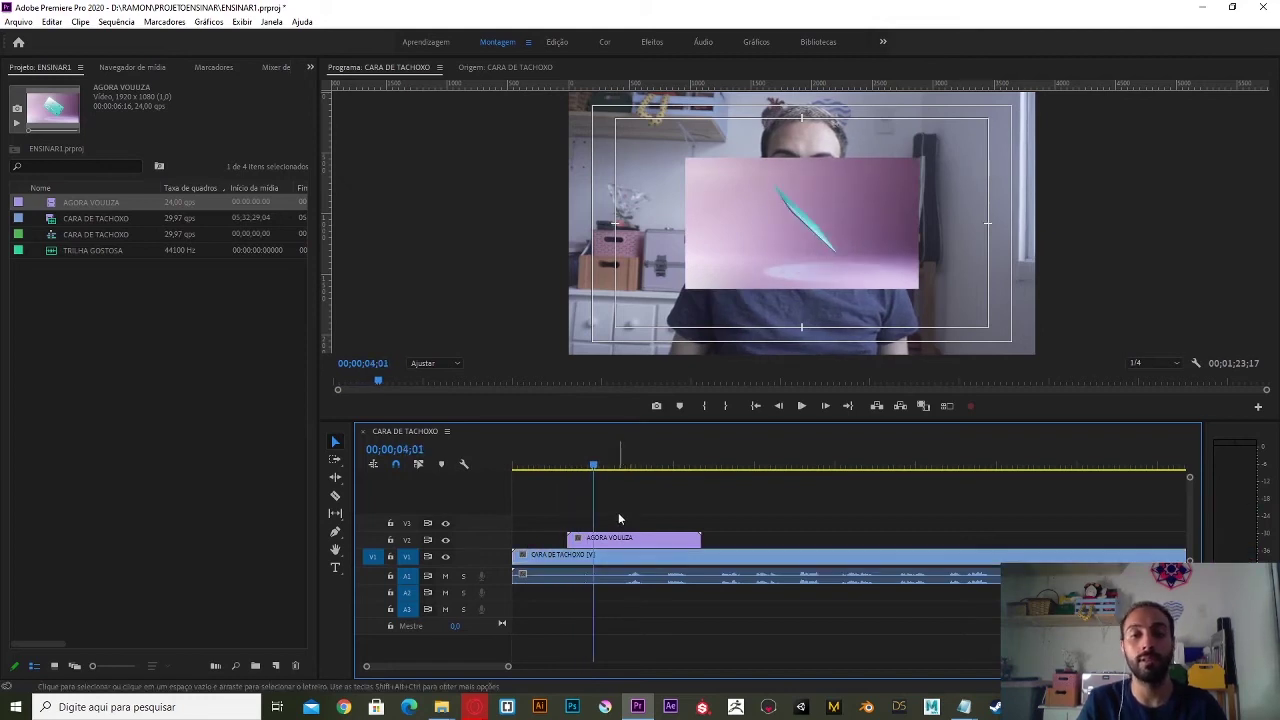
click(613, 541)
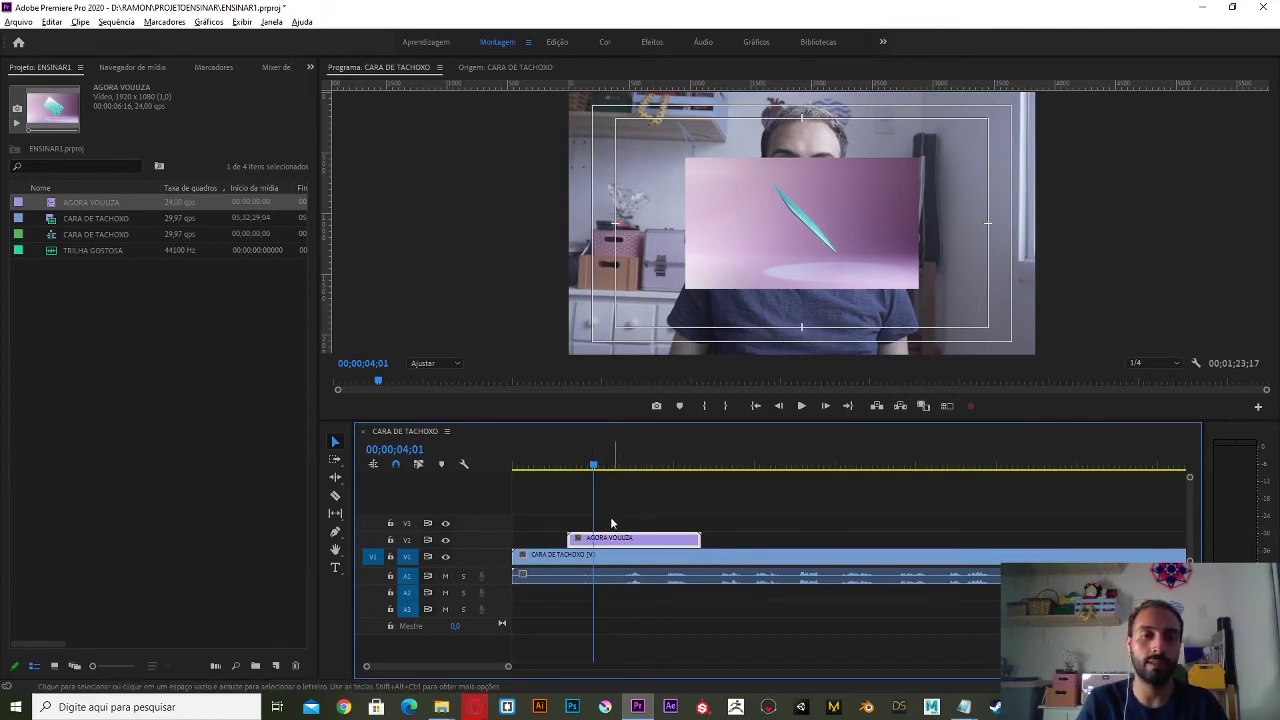
key(minus)
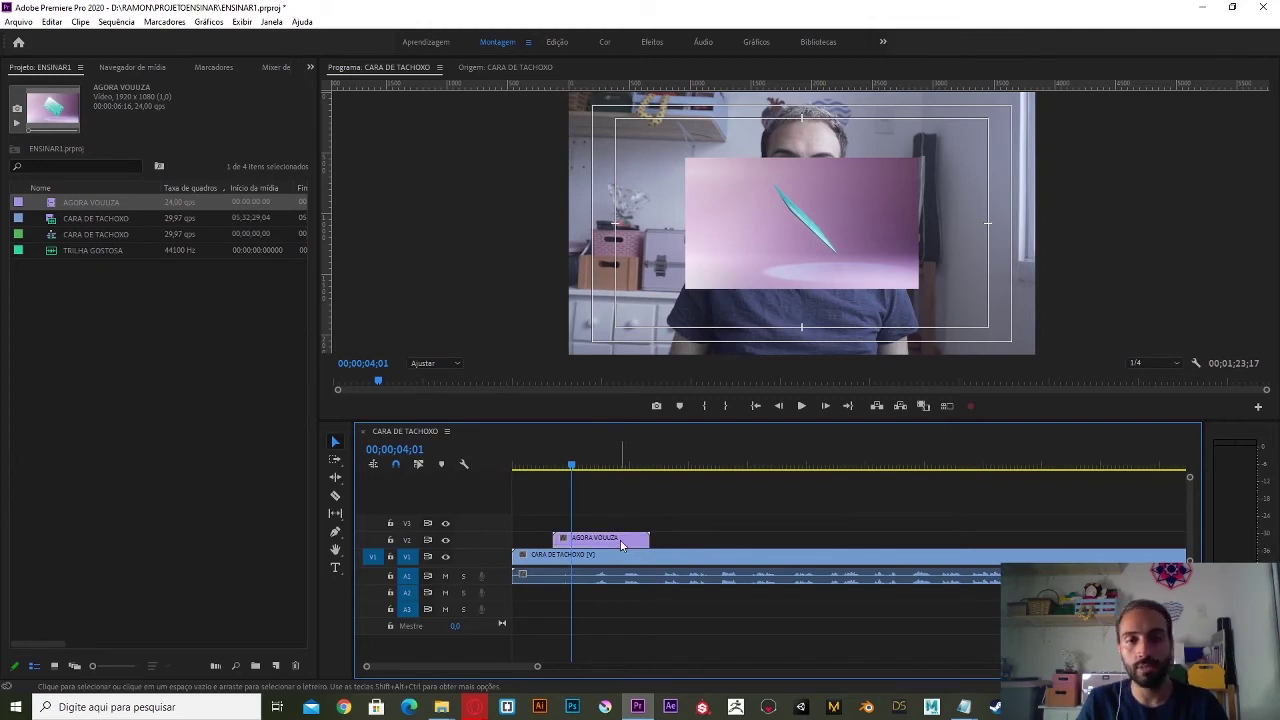
Delete the AGORA VOUUZA clip from V2 and play back the sequence.
click(621, 544)
key(Delete)
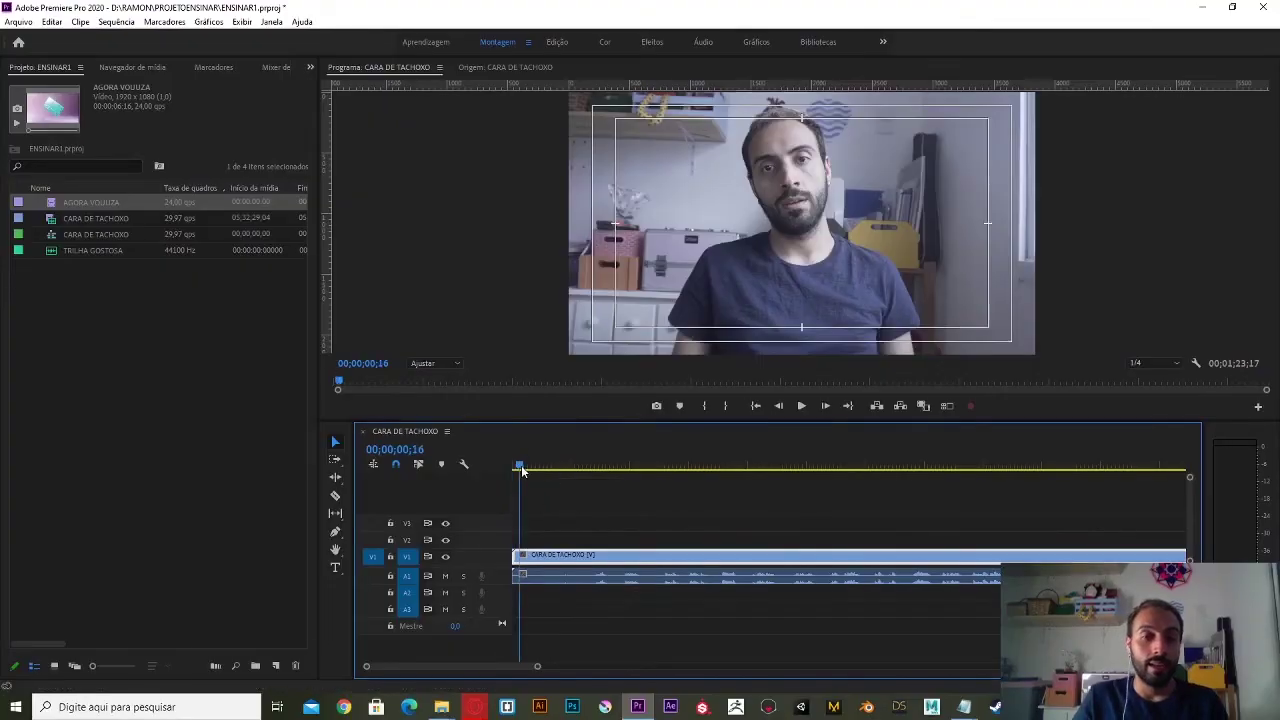
key(space)
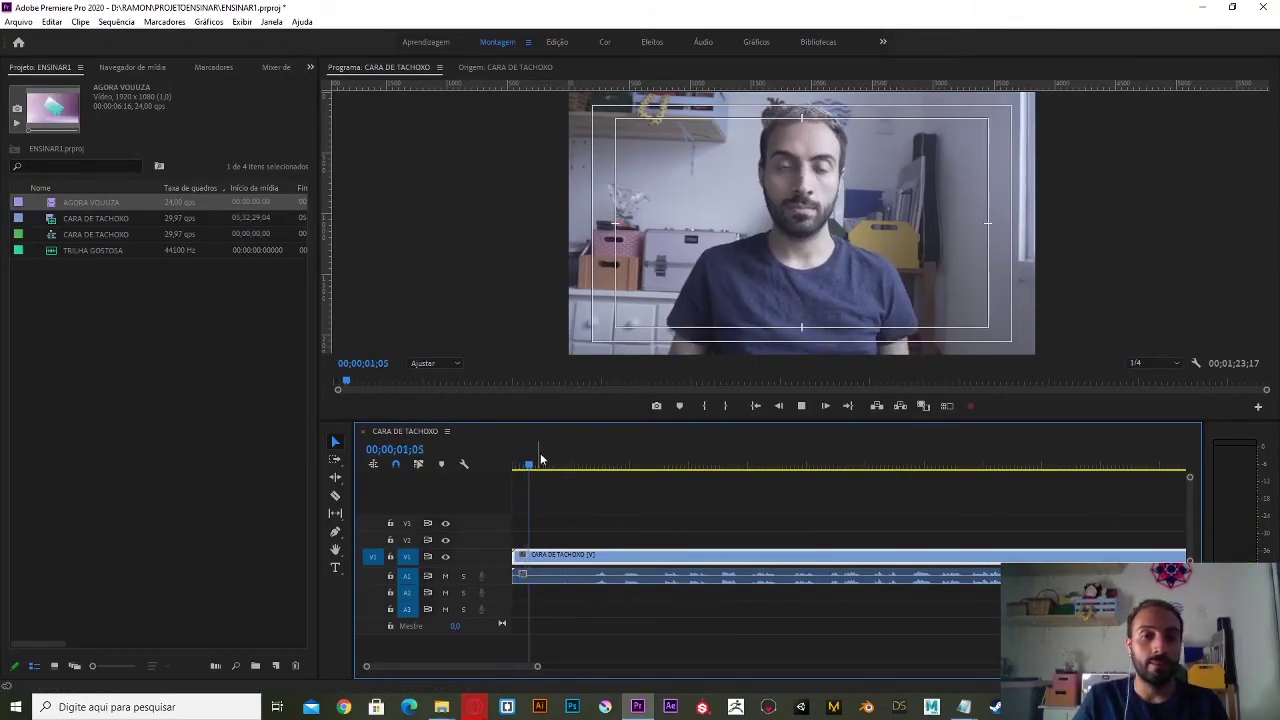
click(576, 466)
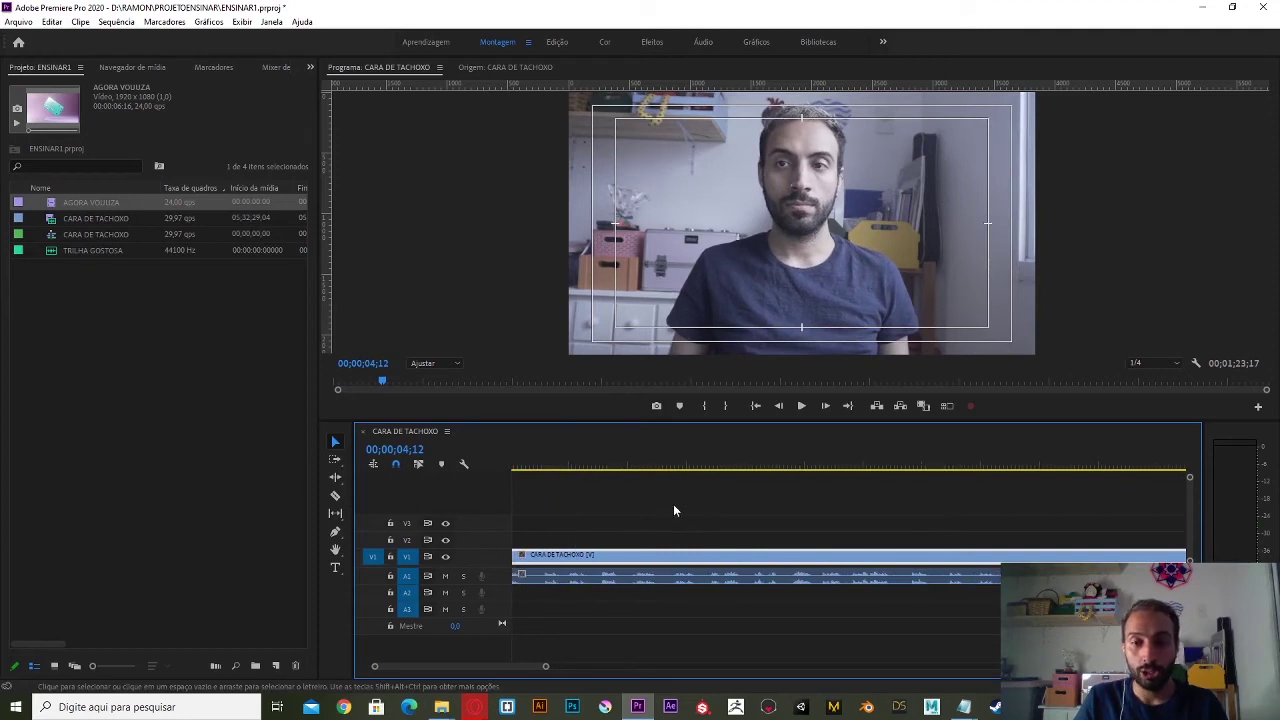
key(minus)
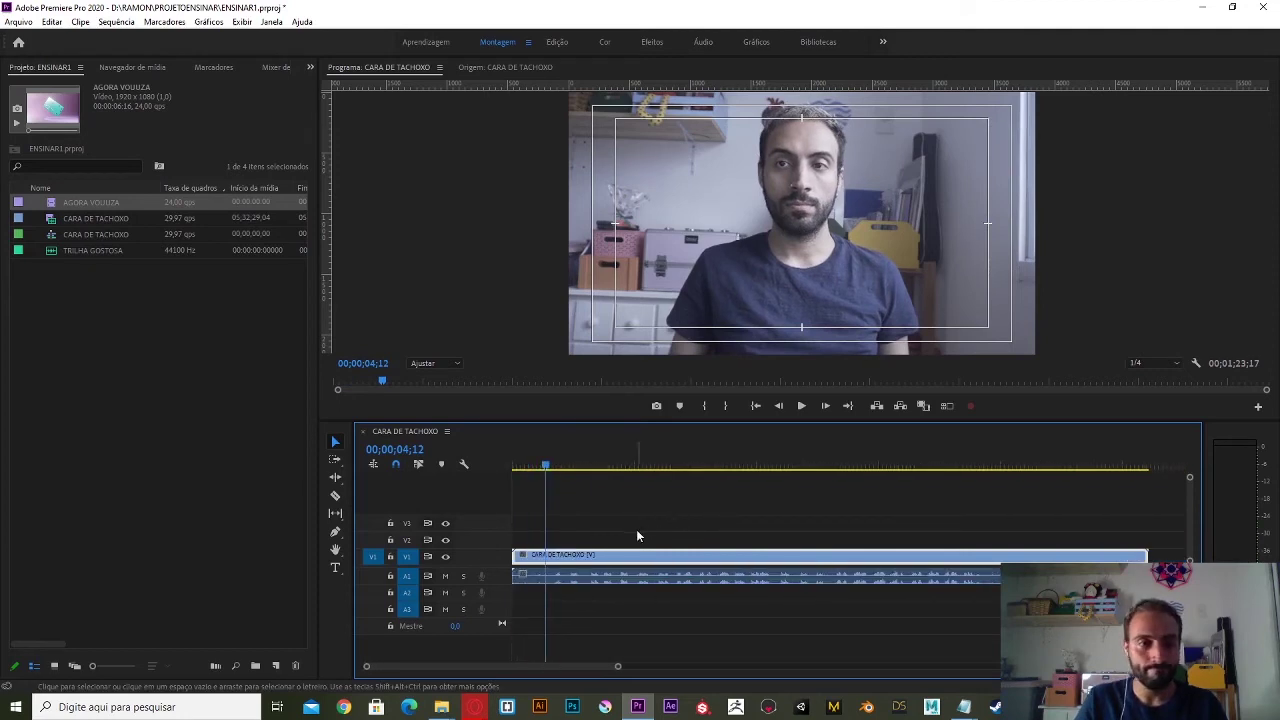
click(549, 467)
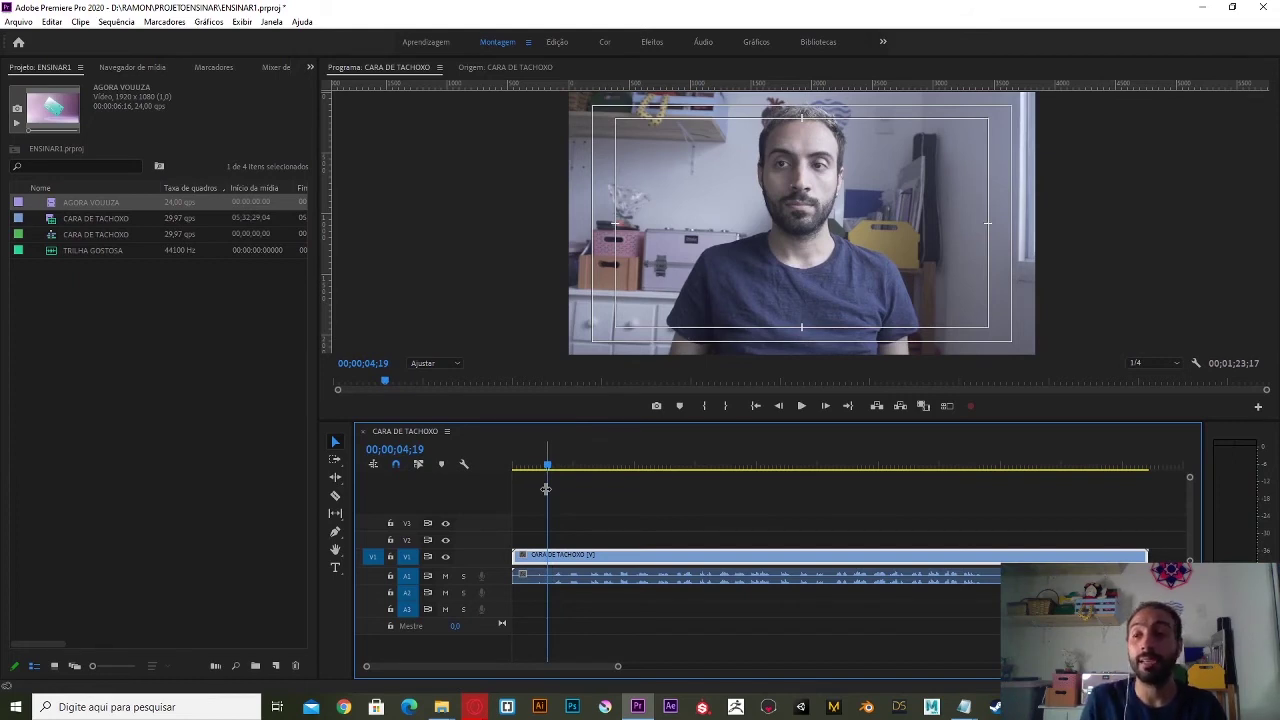
Zoom into the timeline and park the playhead at 00;00;04;28.
click(83, 337)
click(93, 250)
key(space)
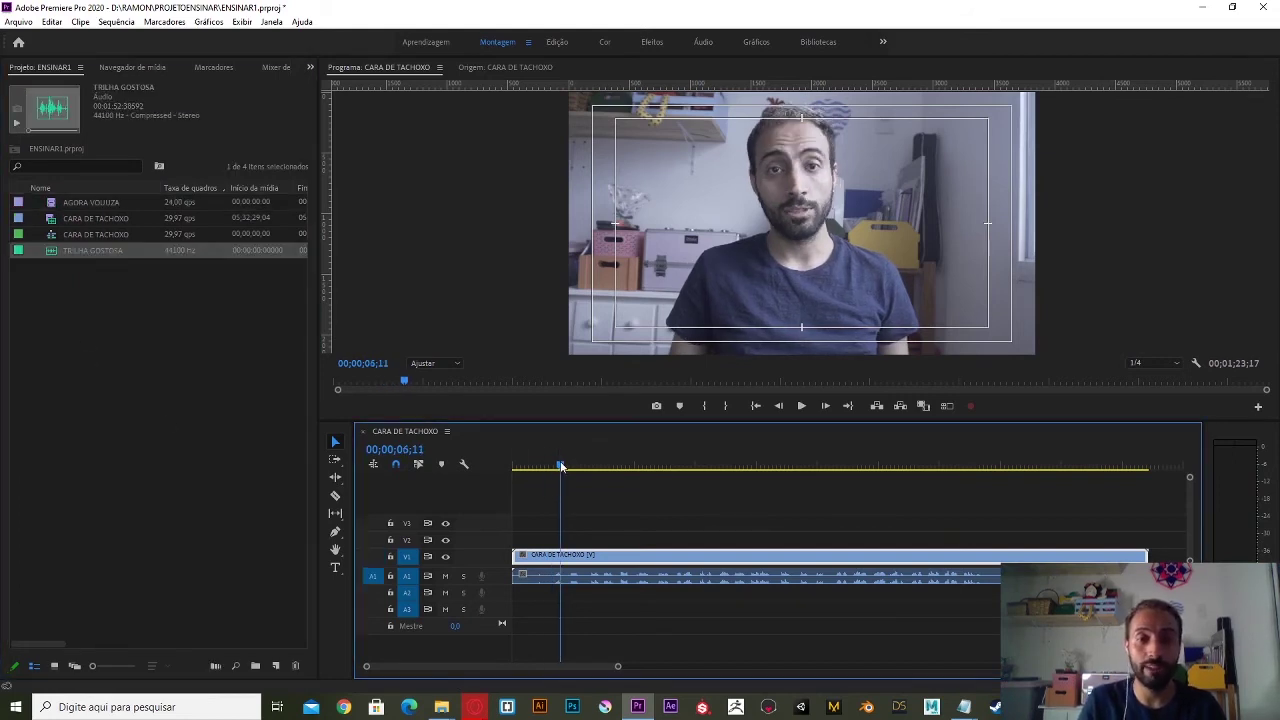
key(space)
key(z)
click(794, 568)
click(729, 539)
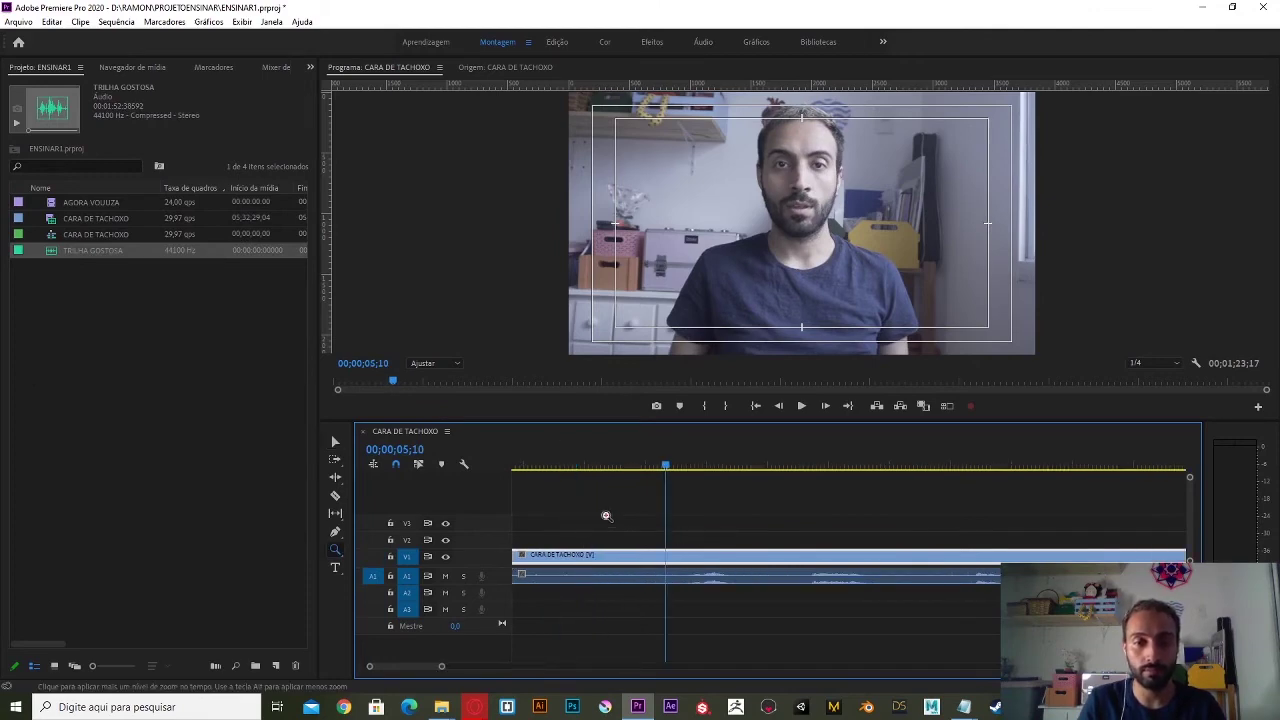
click(644, 467)
Play the opening and stop the playhead at 00;00;04;29.
key(space)
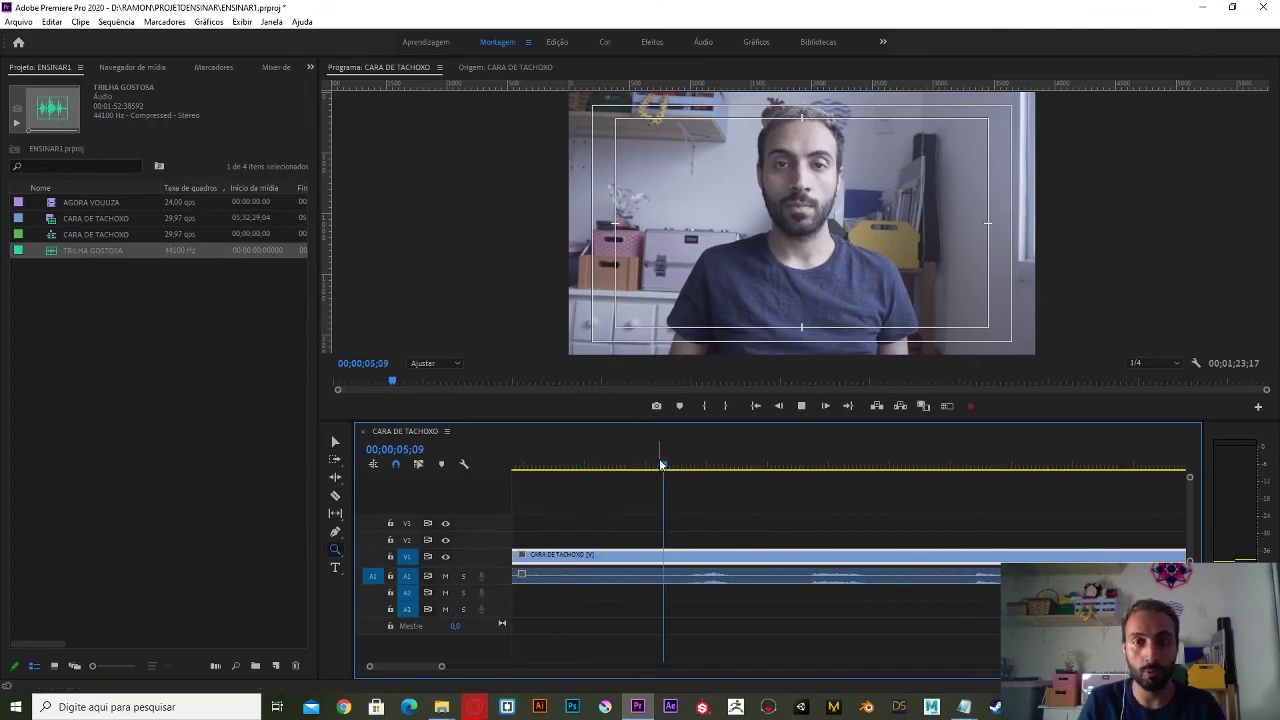
key(Home)
key(space)
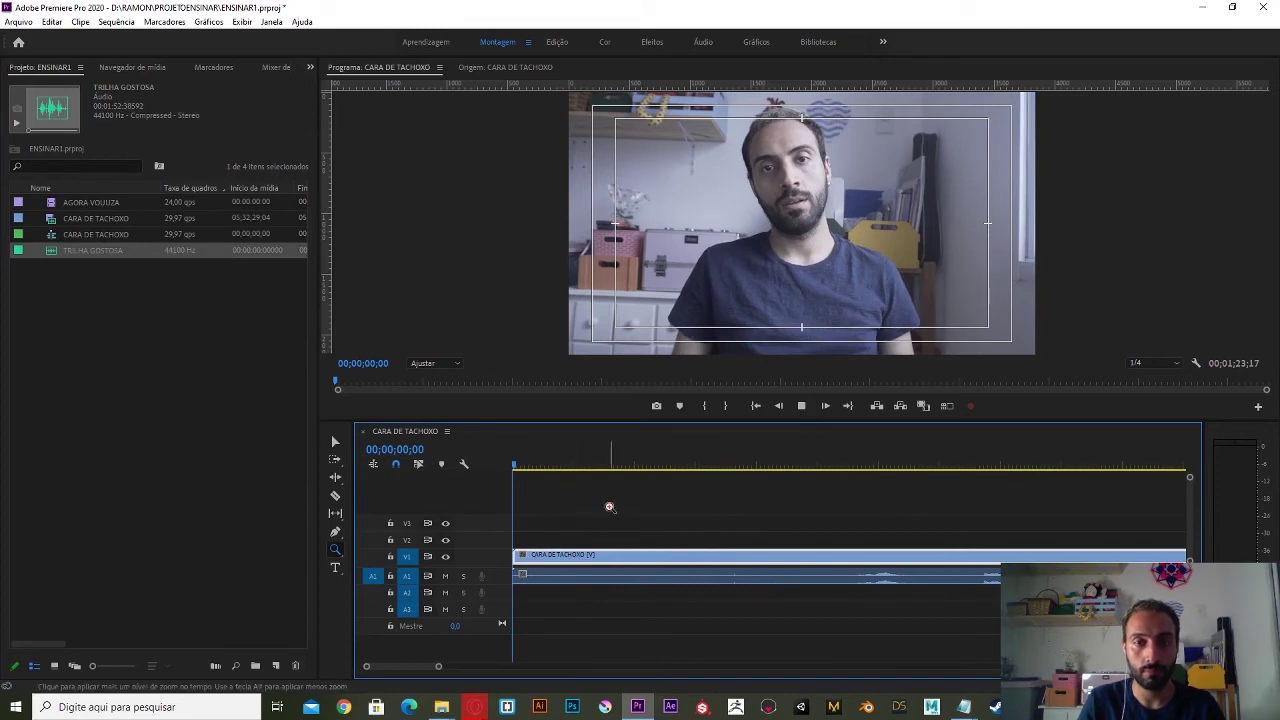
key(v)
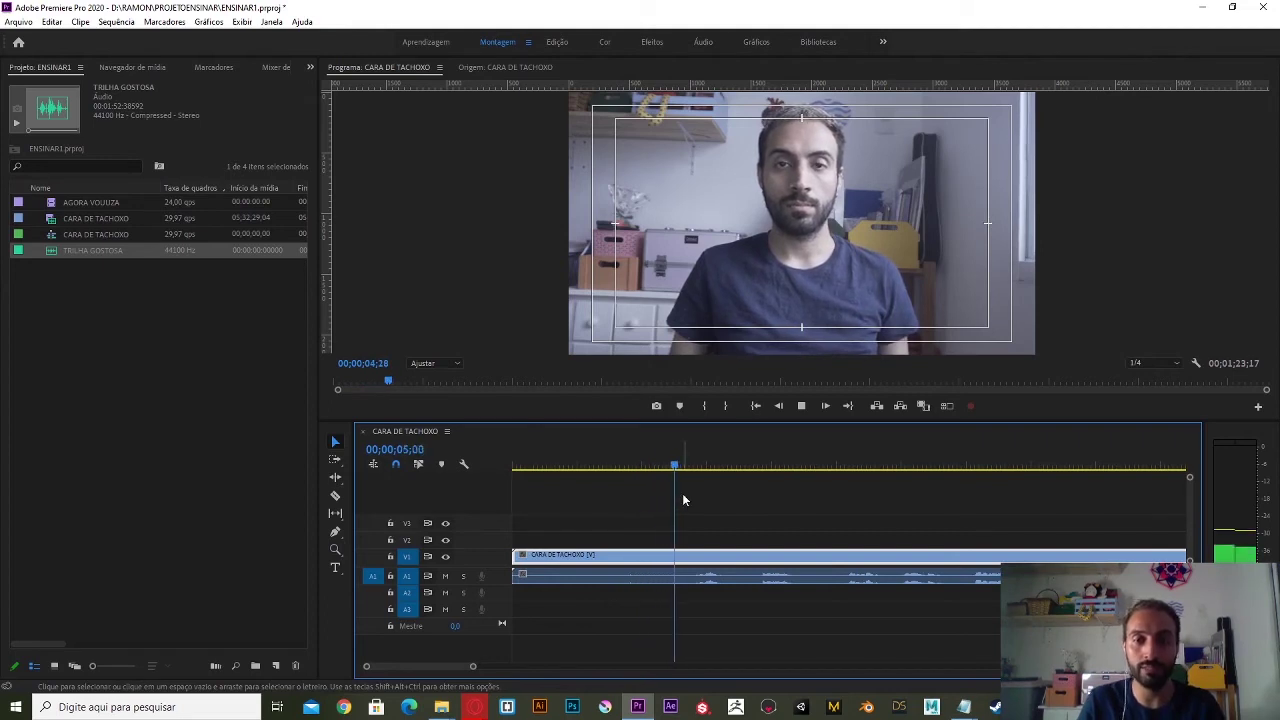
click(640, 468)
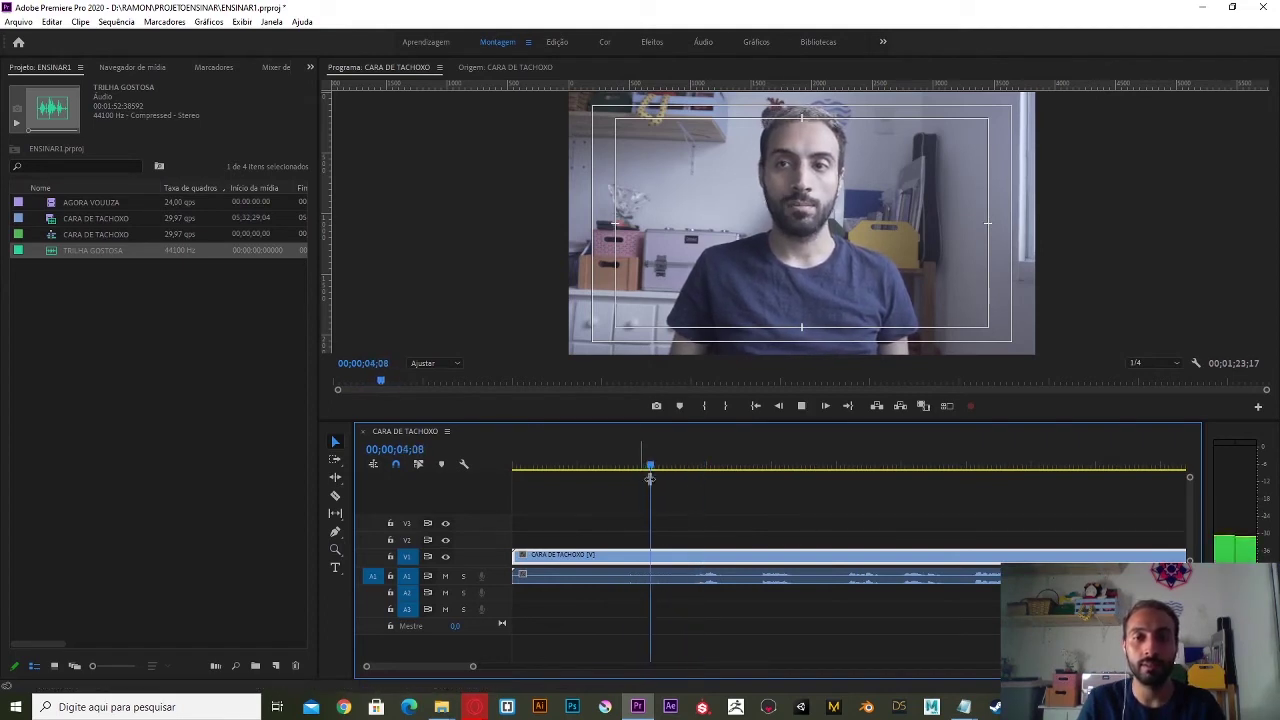
key(space)
Razor-cut the talking-head clip at 00;00;04;29 and delete the part before the cut.
key(c)
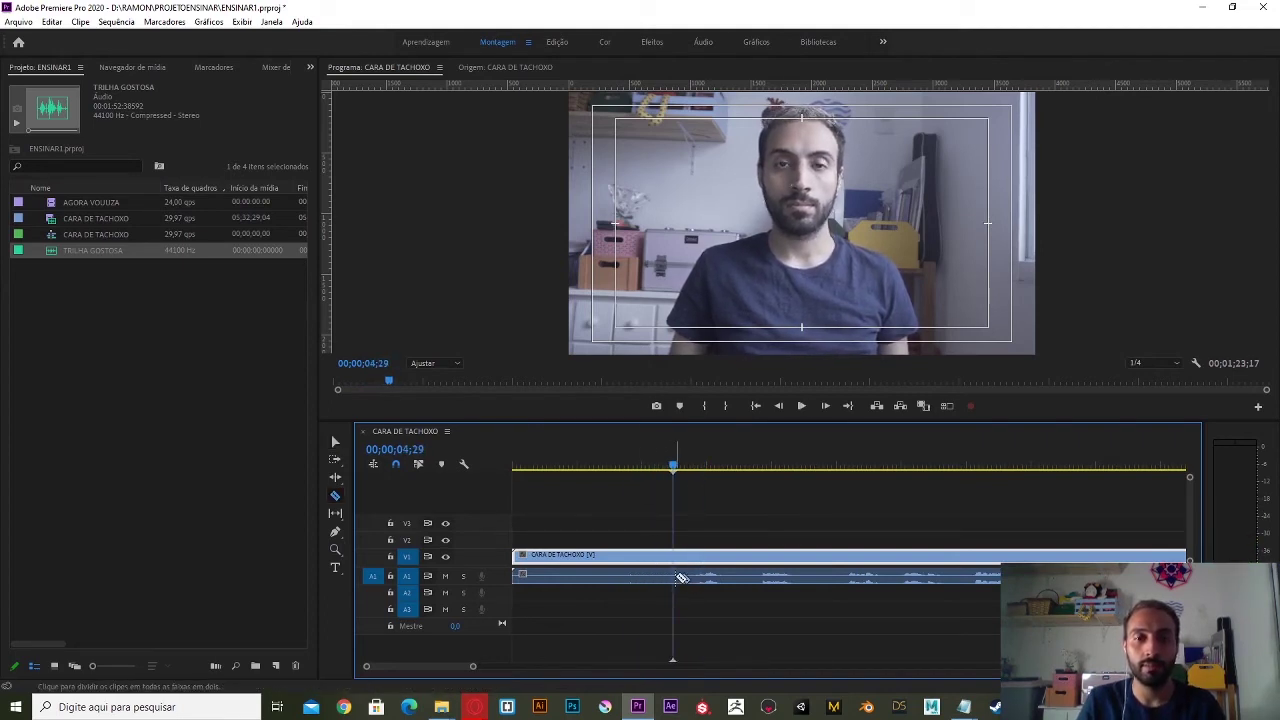
click(677, 577)
key(v)
click(645, 575)
key(Delete)
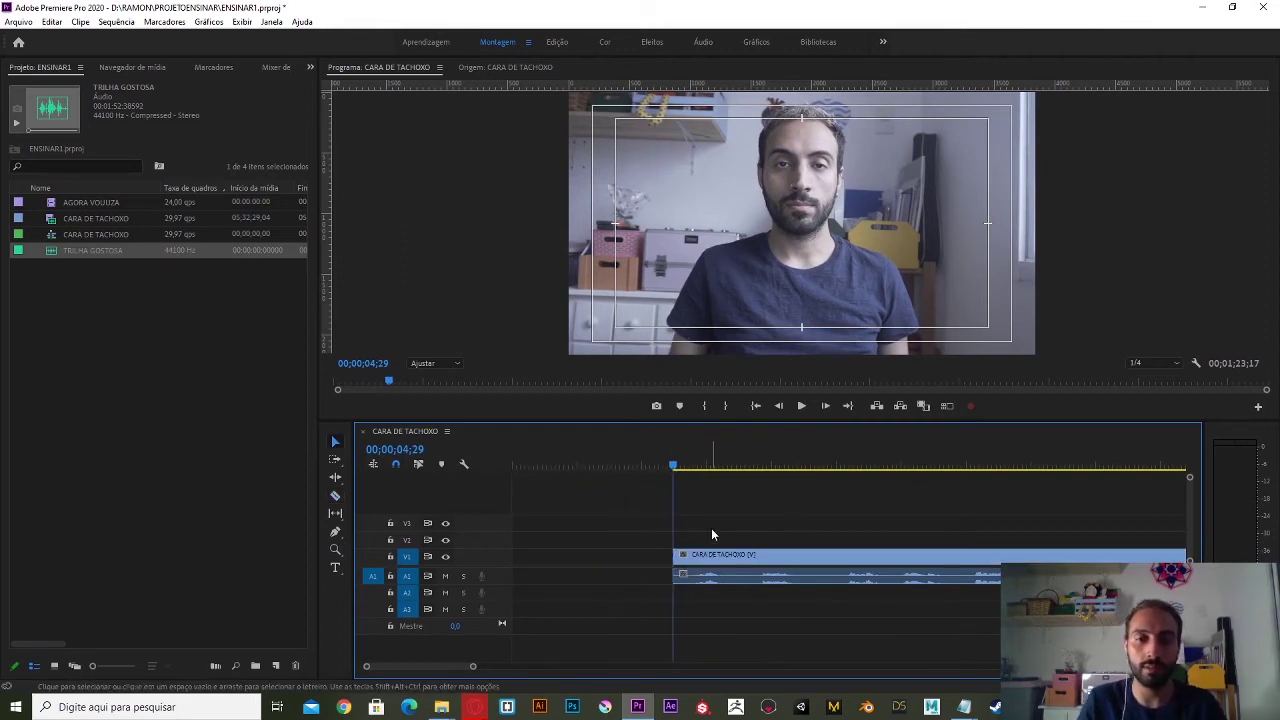
click(790, 558)
key(minus)
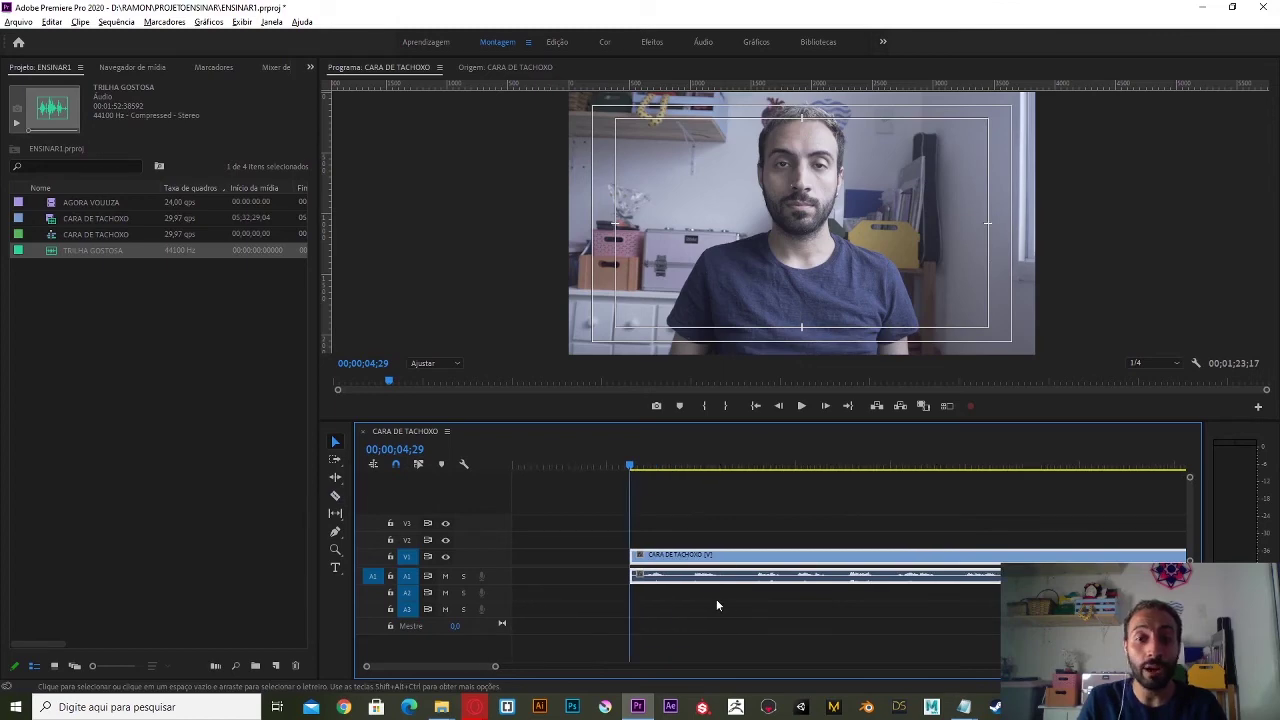
click(614, 465)
Zoom in on the V1 talking-head clip and apply Film Dissolve at its start with Ctrl+D.
key(space)
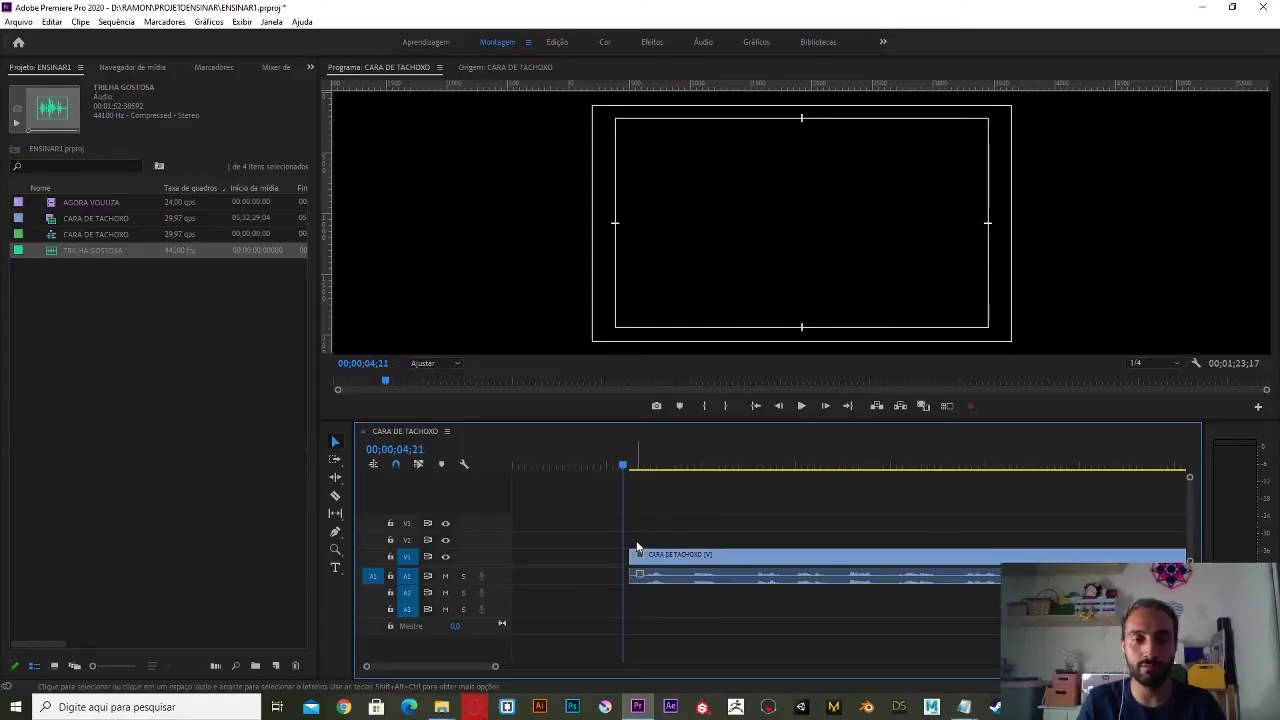
key(=)
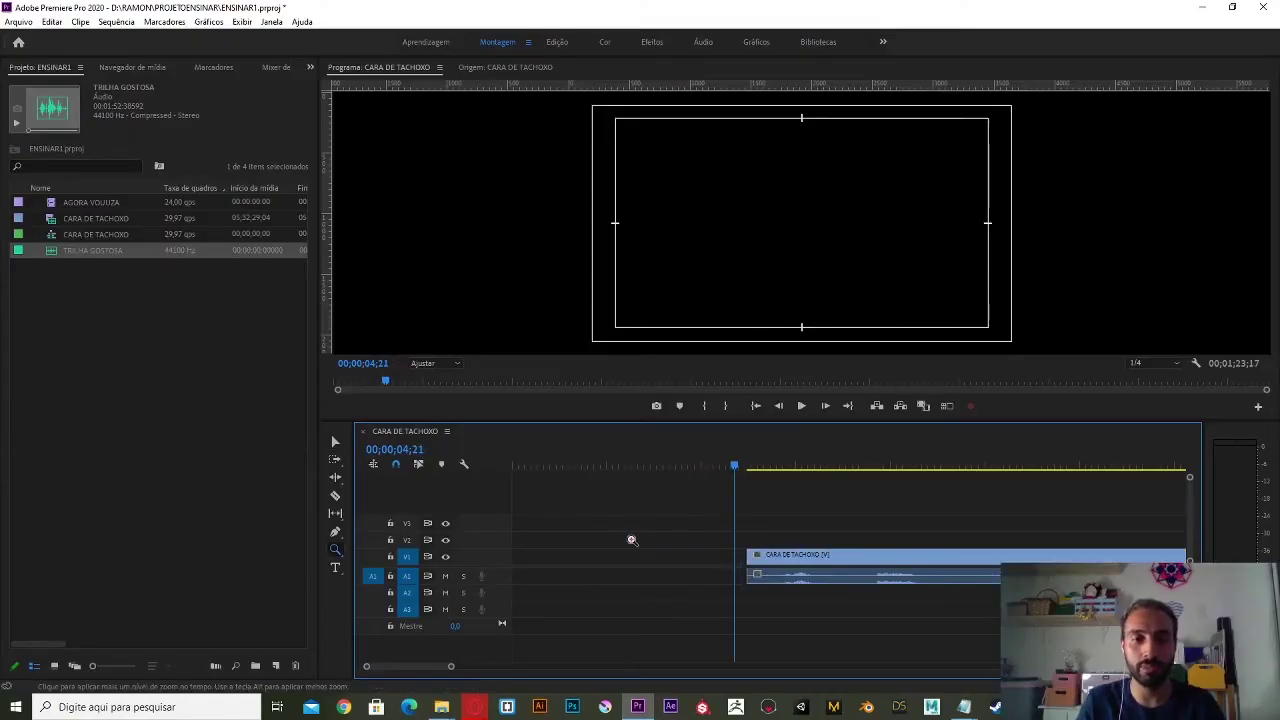
key(a)
key(v)
click(763, 537)
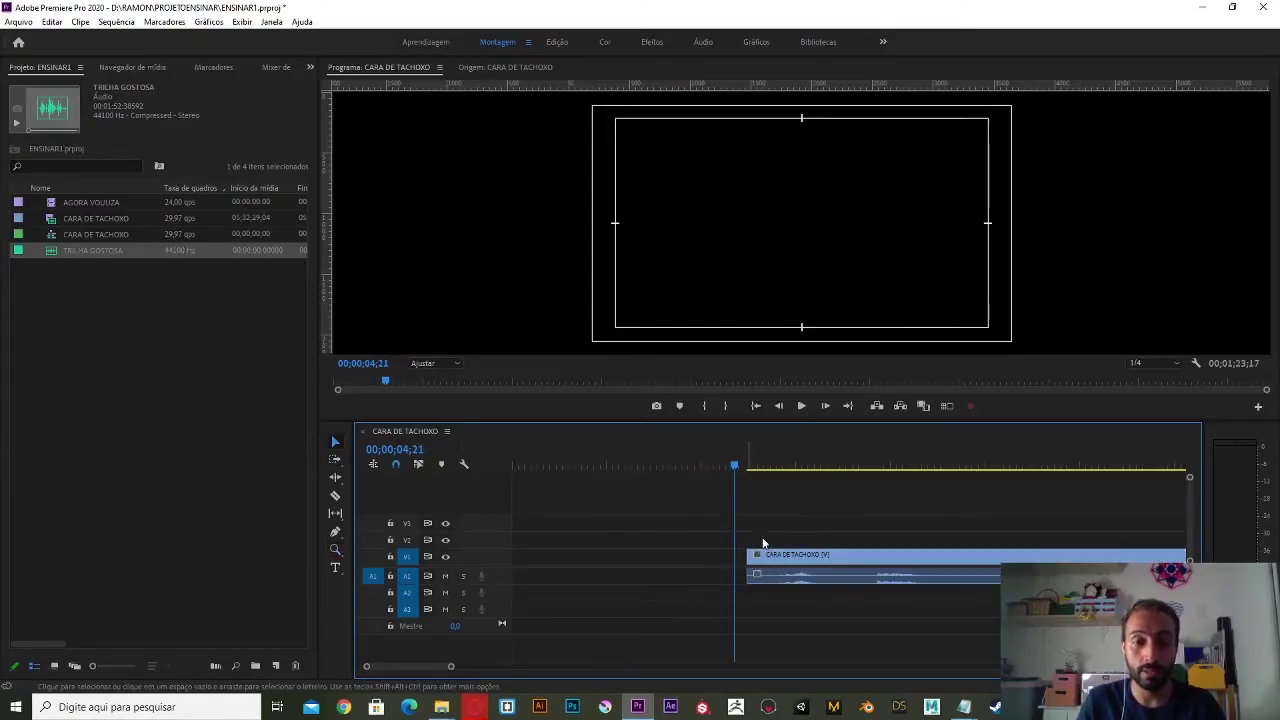
click(776, 557)
key(ctrl+d)
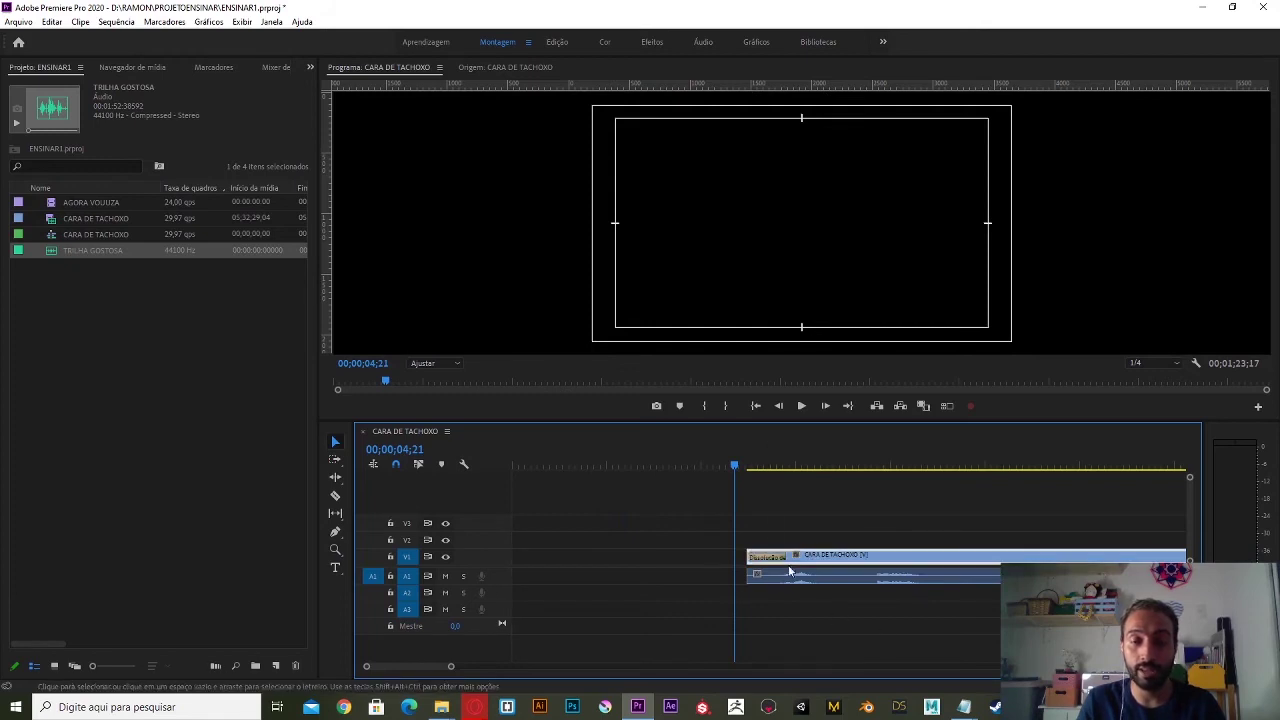
Preview the dissolve fade-in repeatedly from just before the clip start.
click(722, 467)
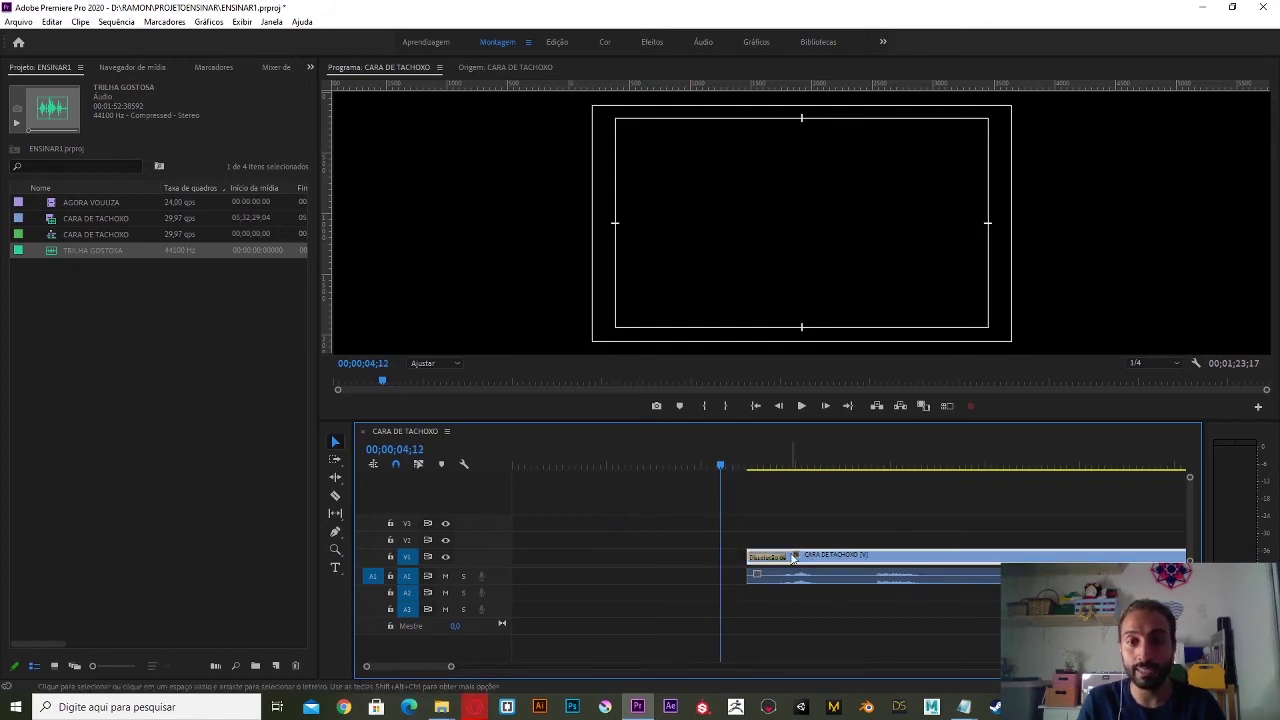
key(space)
key(space)
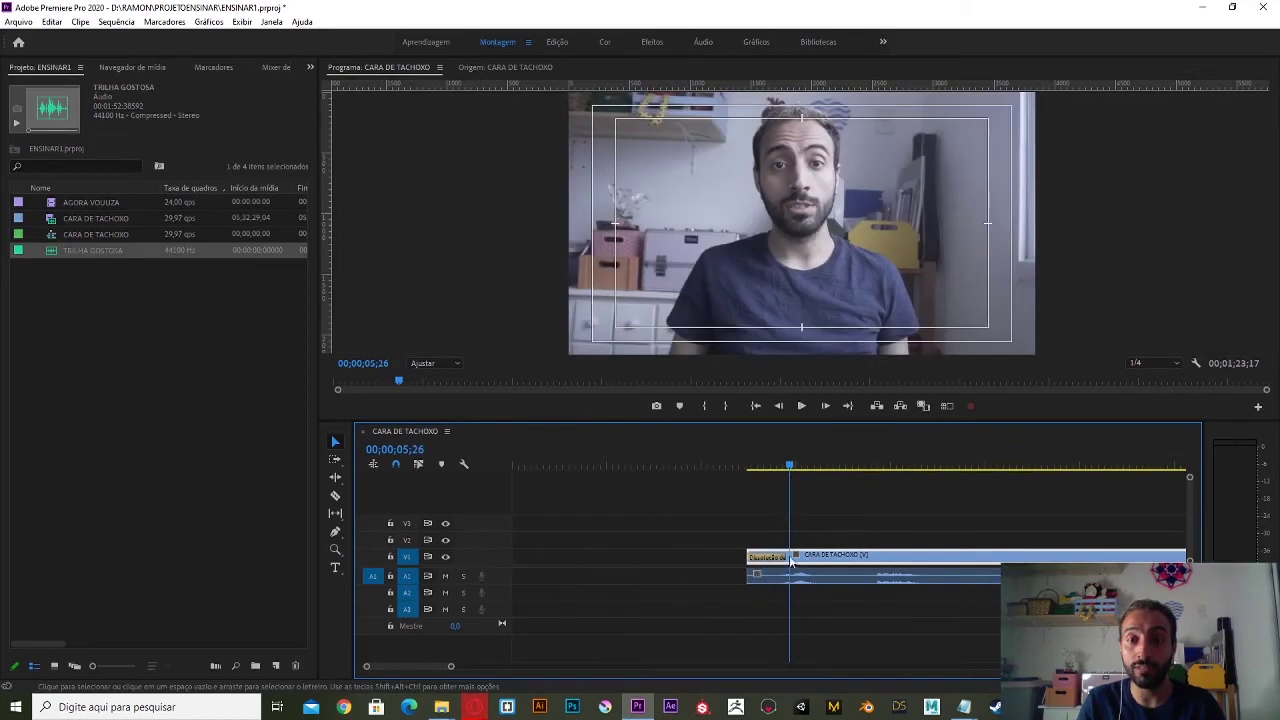
click(727, 465)
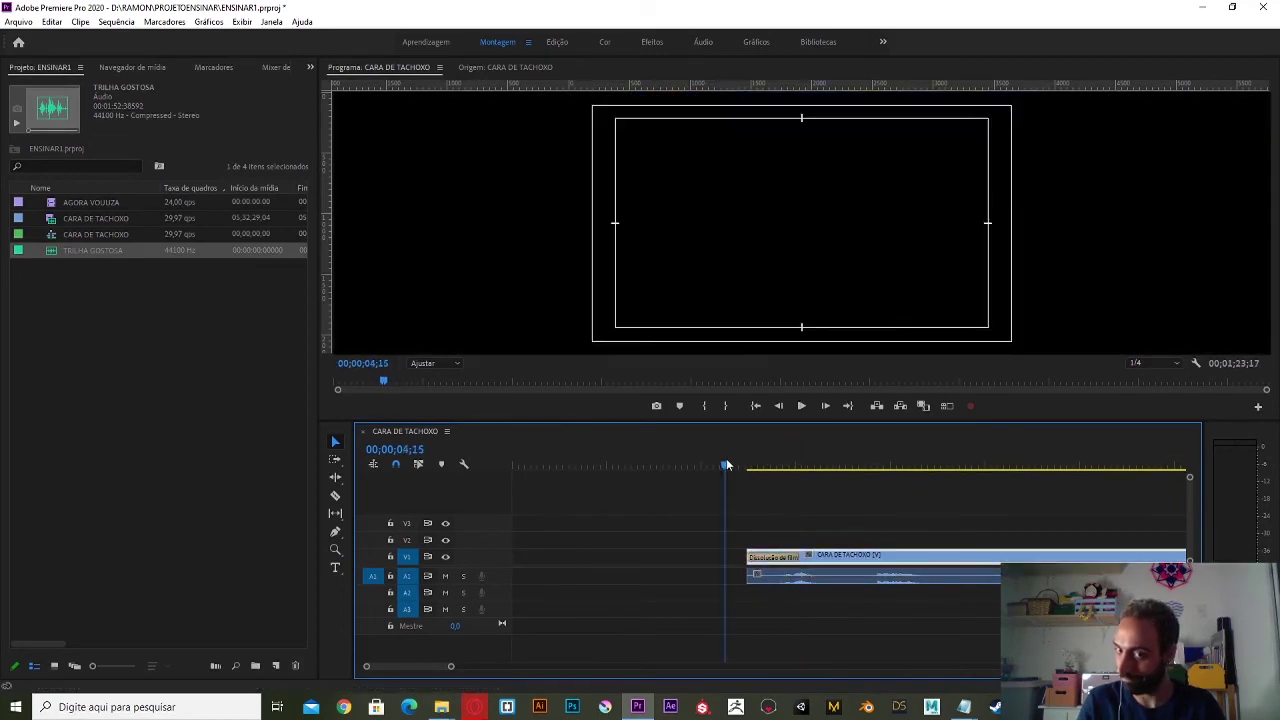
key(space)
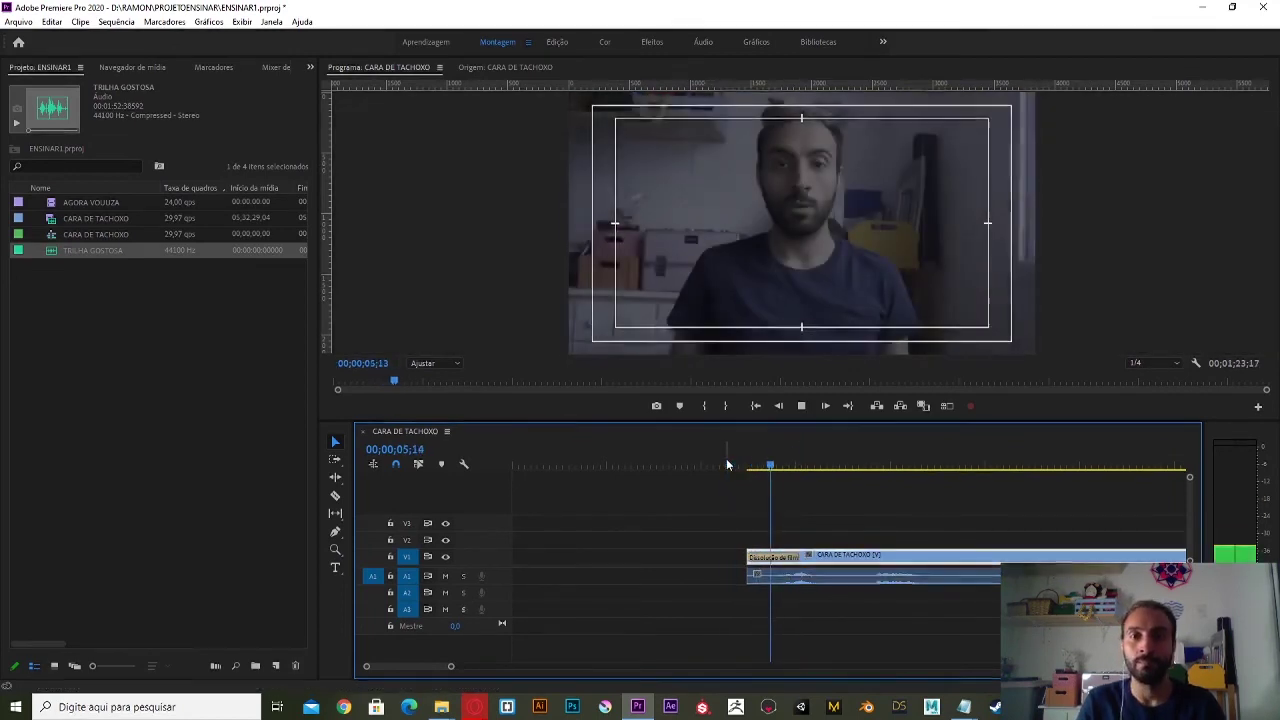
drag(757, 471, 735, 466)
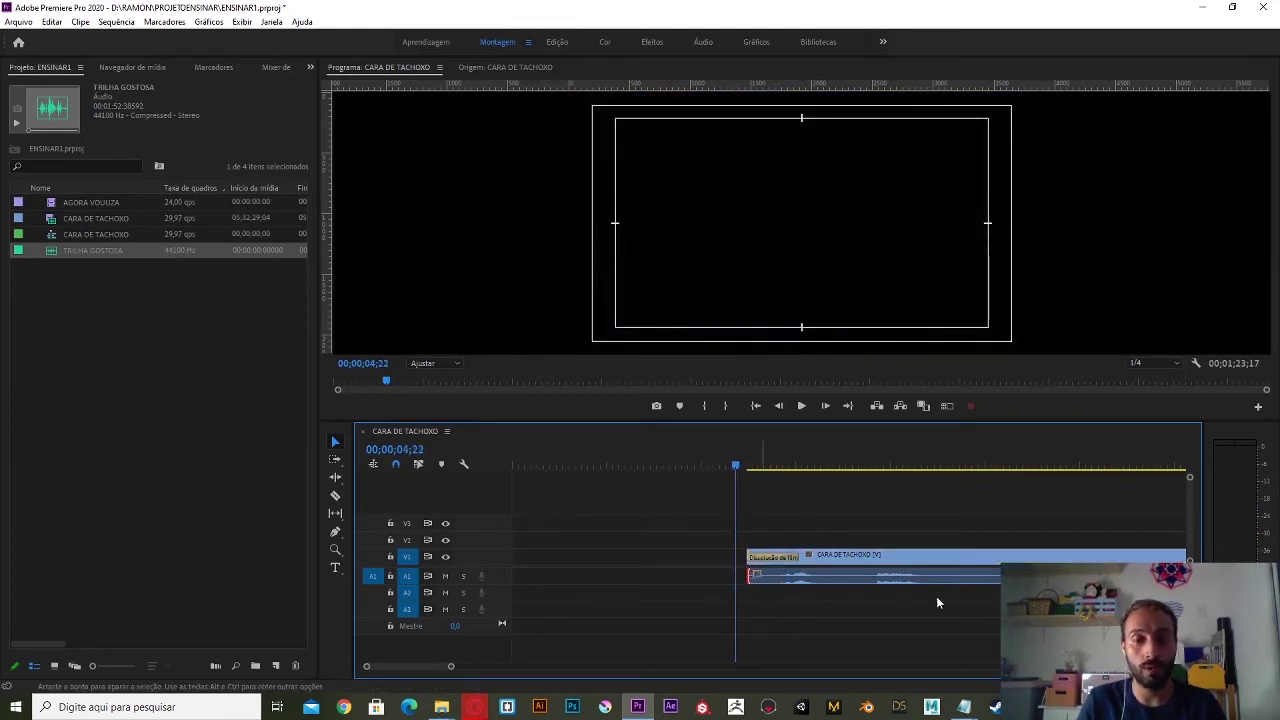
drag(747, 464, 716, 465)
key(space)
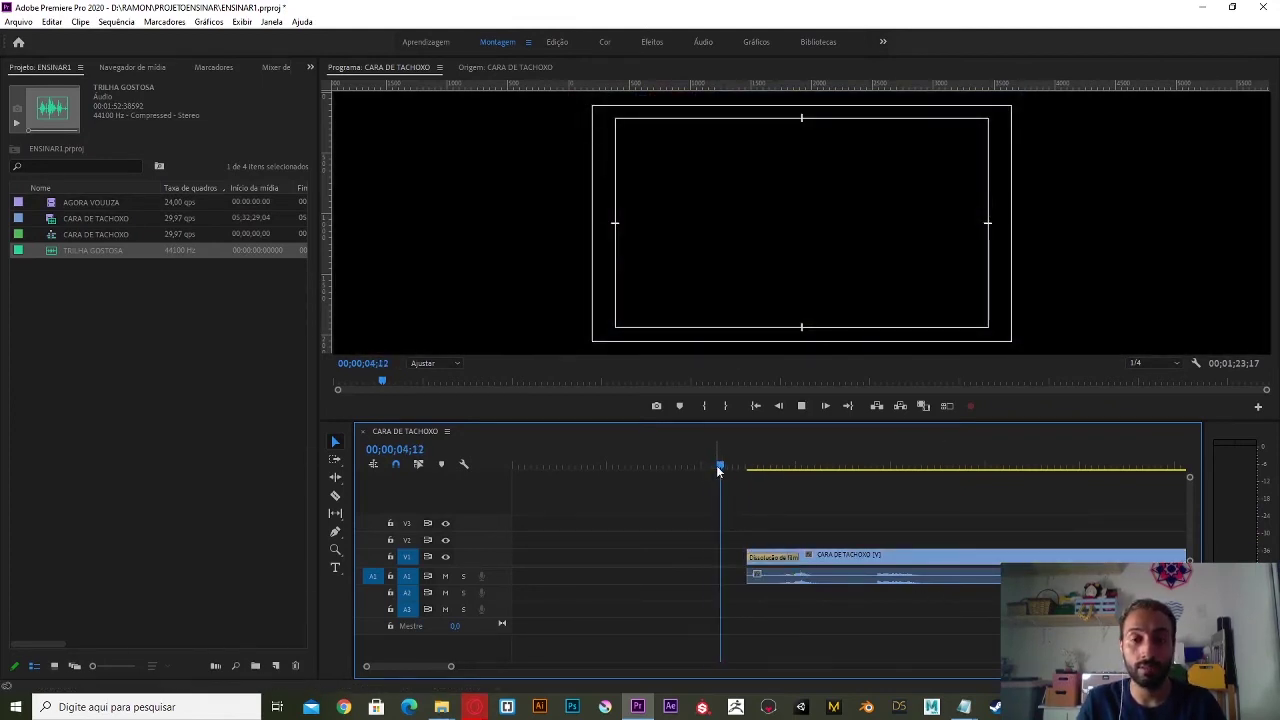
click(716, 465)
key(space)
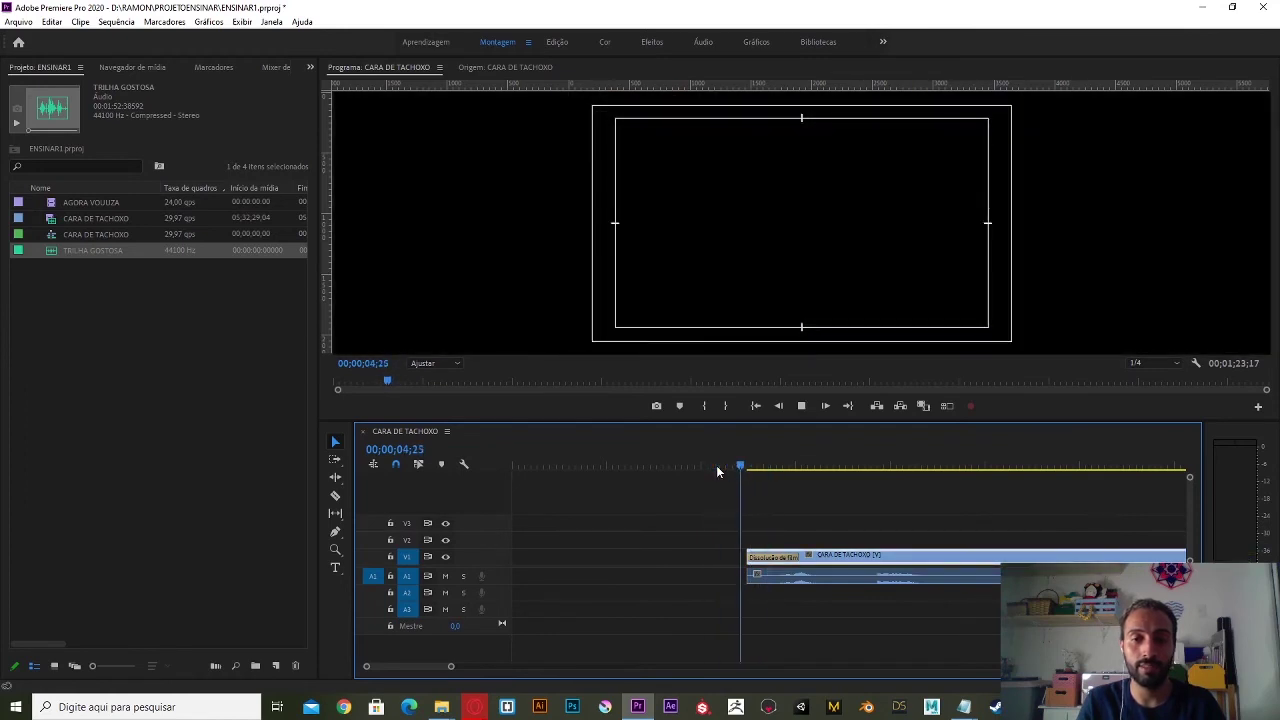
click(716, 465)
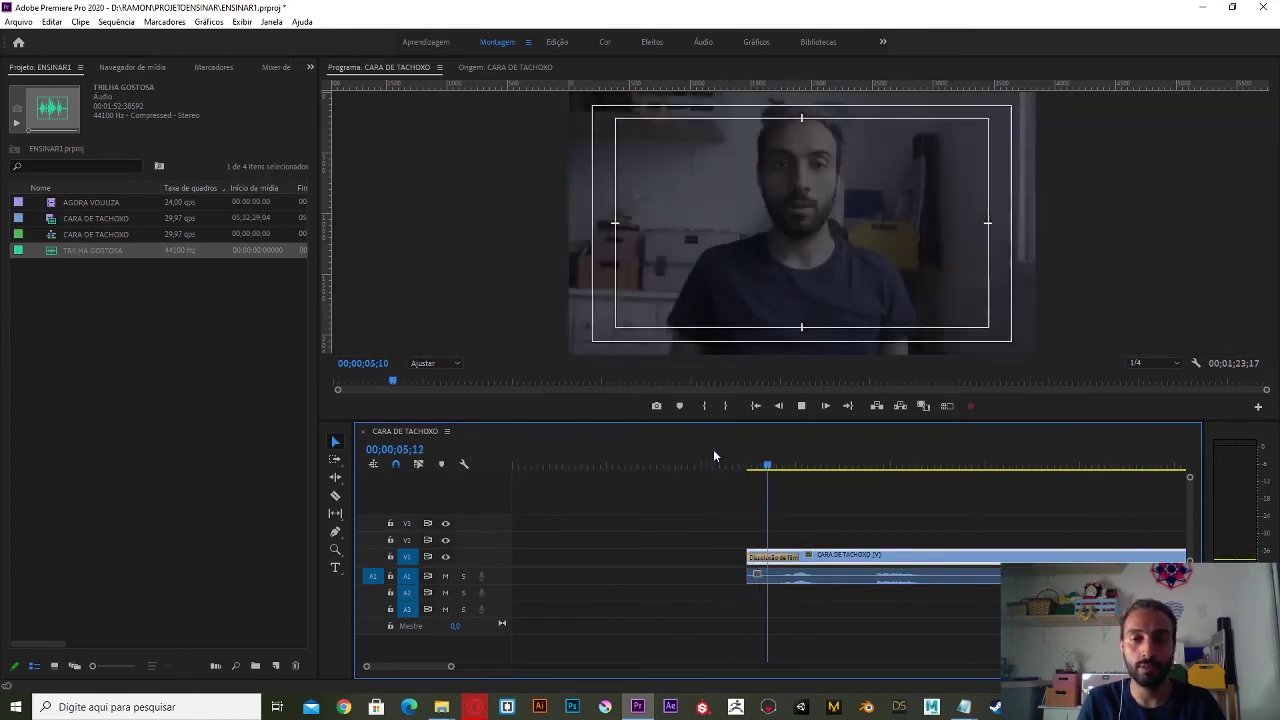
key(space)
scroll(690, 520, down, 2)
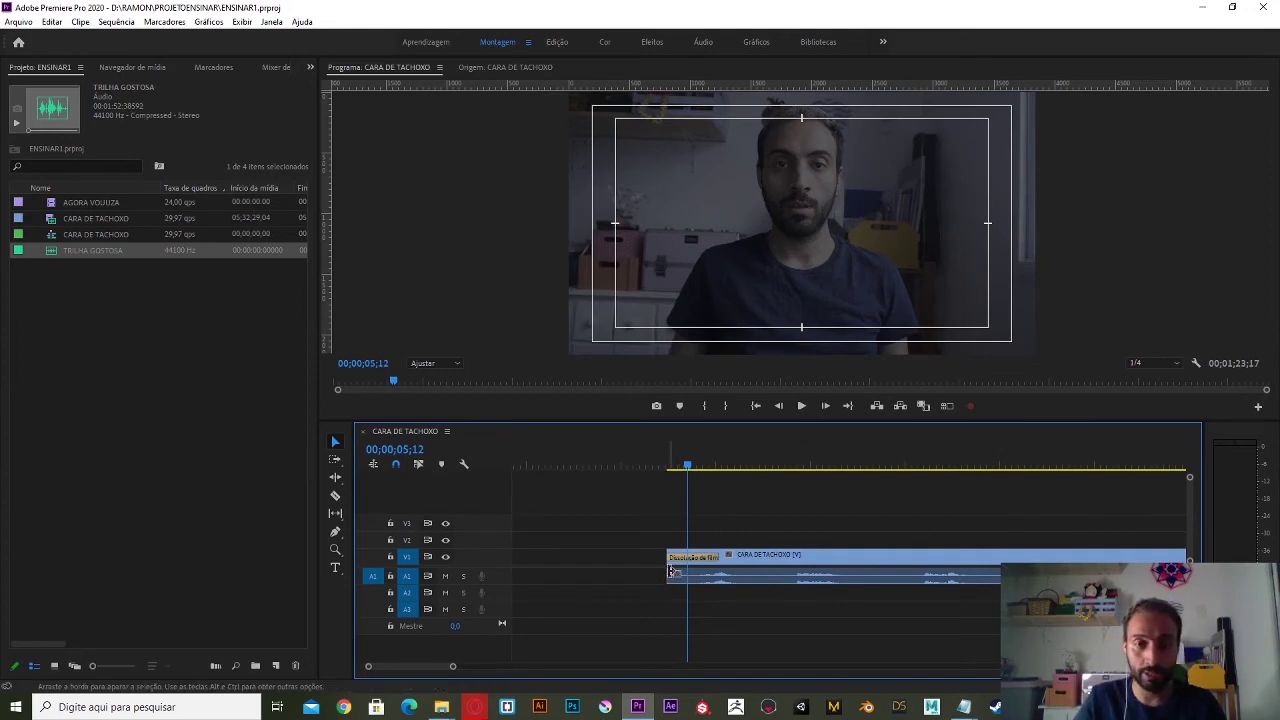
Add a Constant Power fade-in at the audio clip's start and scrub through it.
click(669, 576)
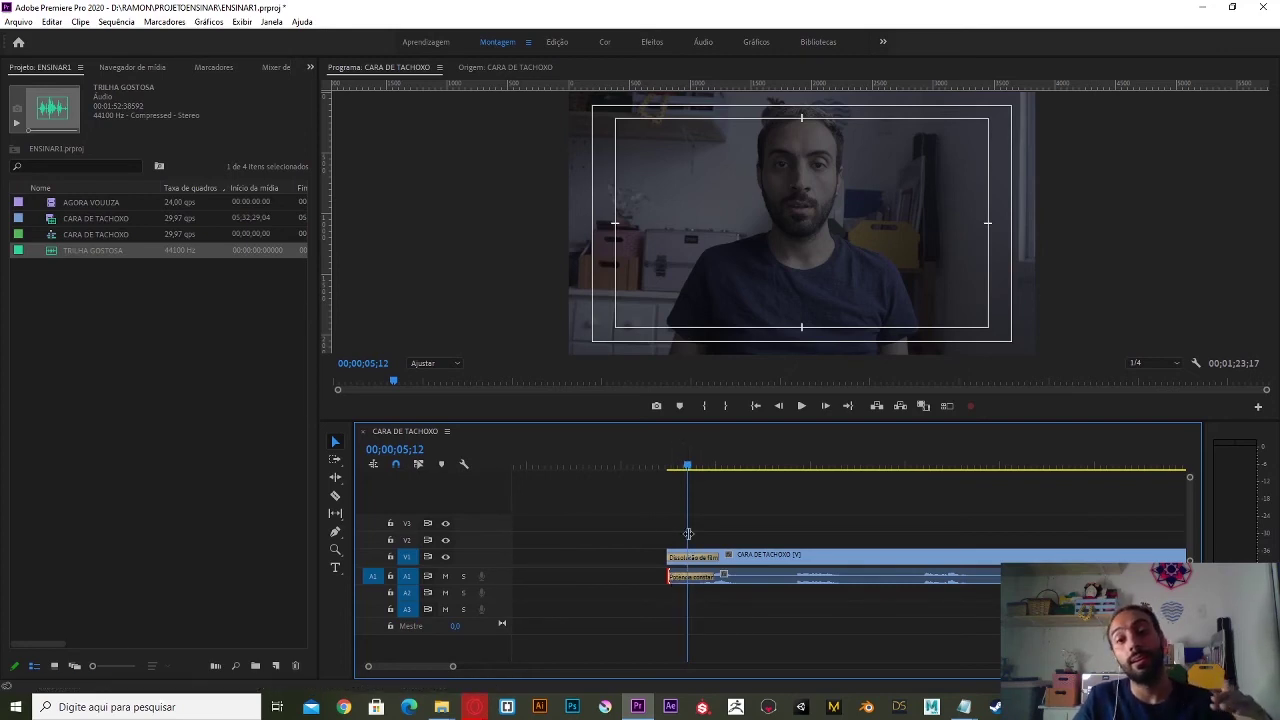
mouse_move(686, 469)
mouse_down()
mouse_move(722, 478)
mouse_move(665, 482)
mouse_up()
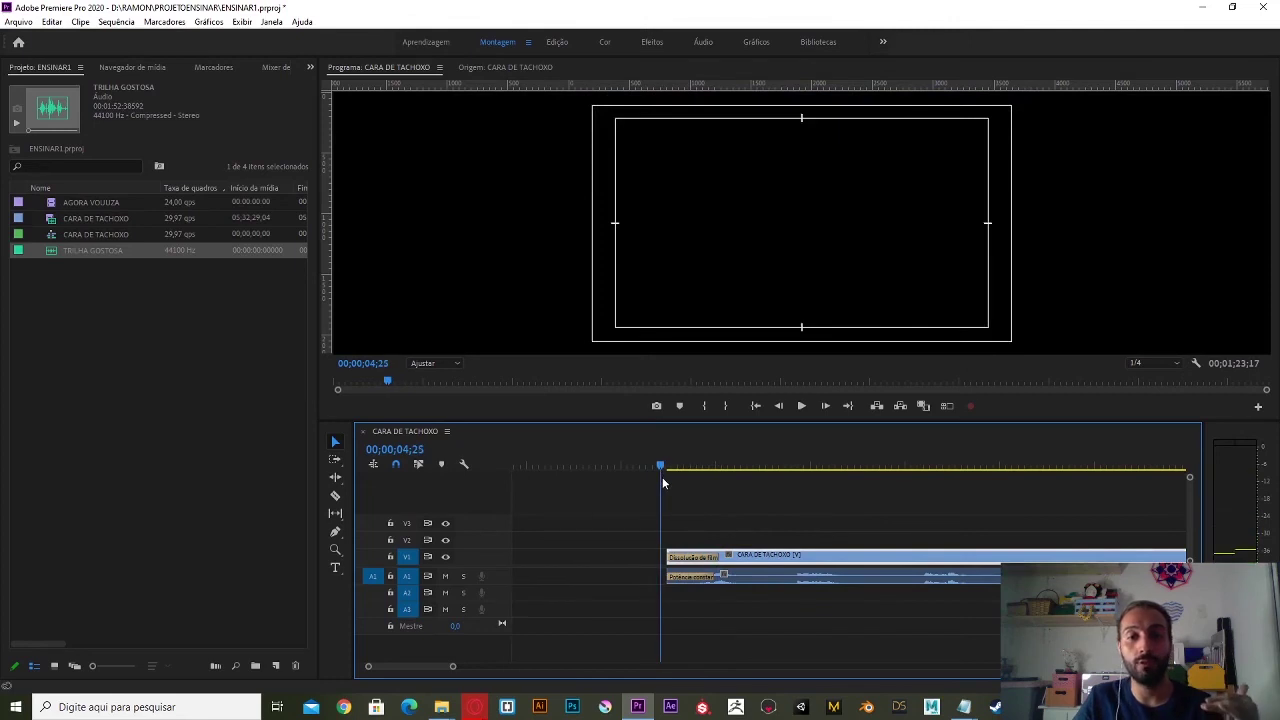
drag(664, 477, 634, 474)
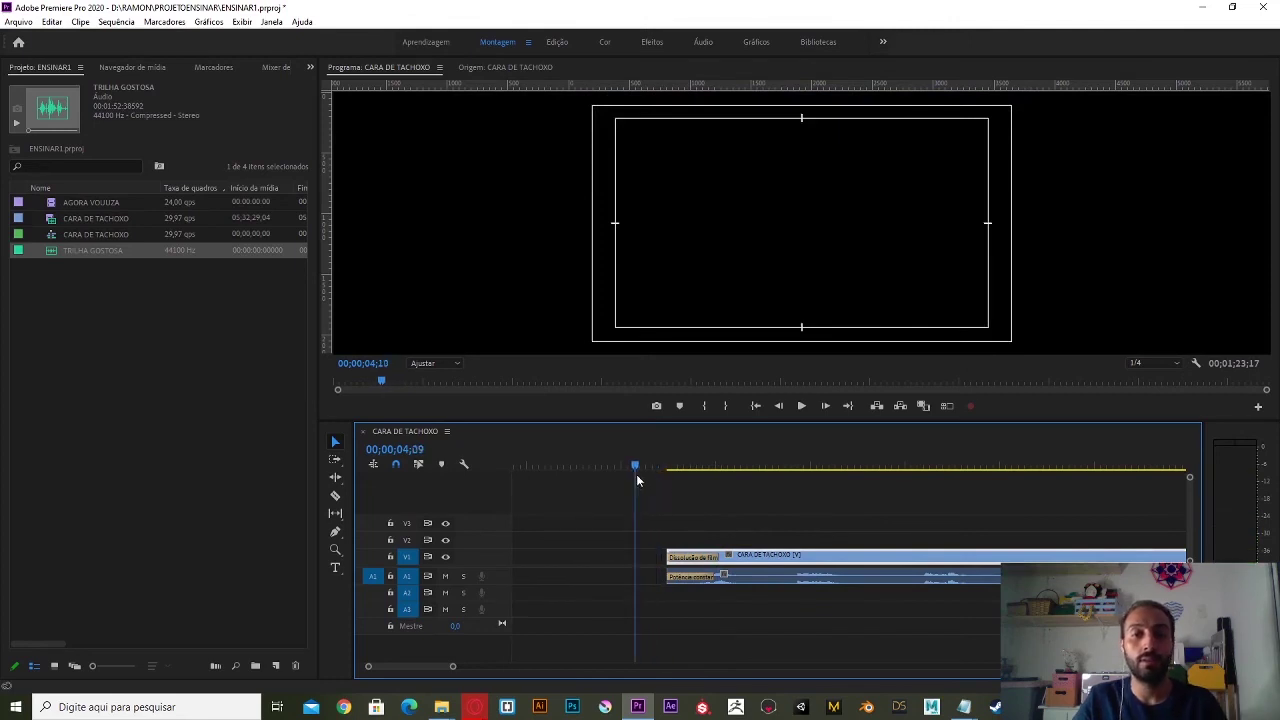
click(712, 578)
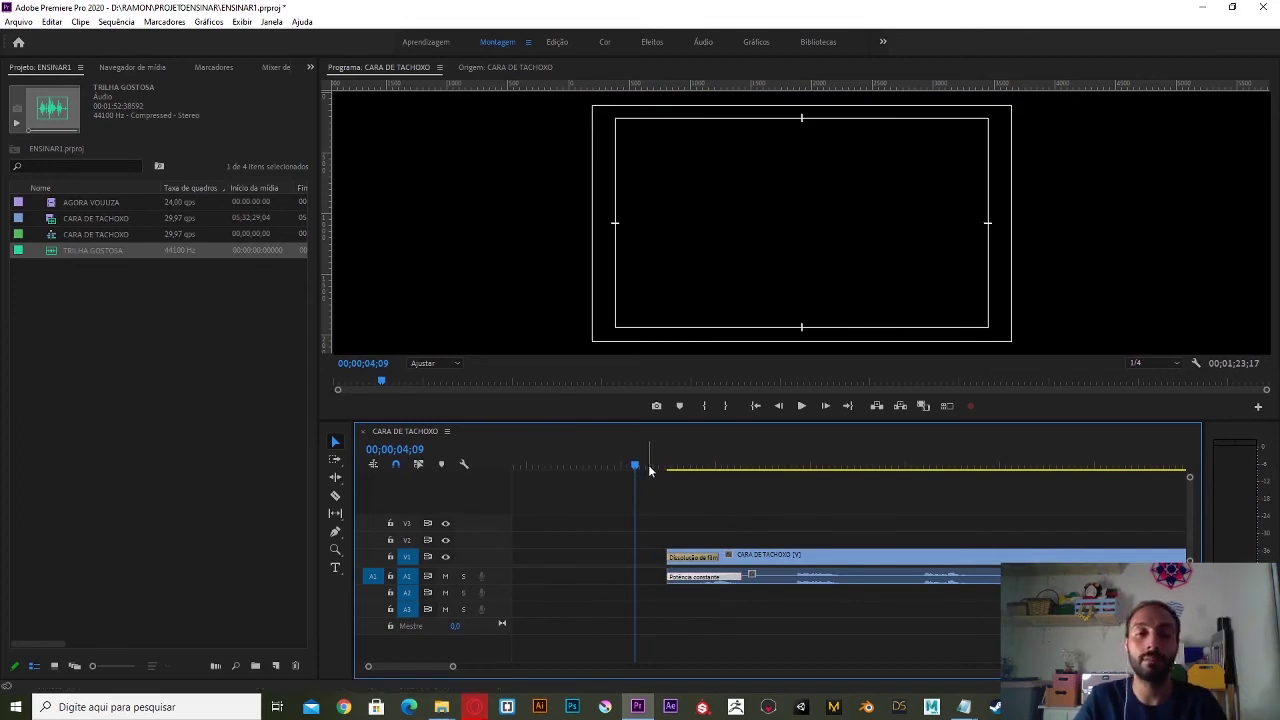
drag(649, 470, 649, 467)
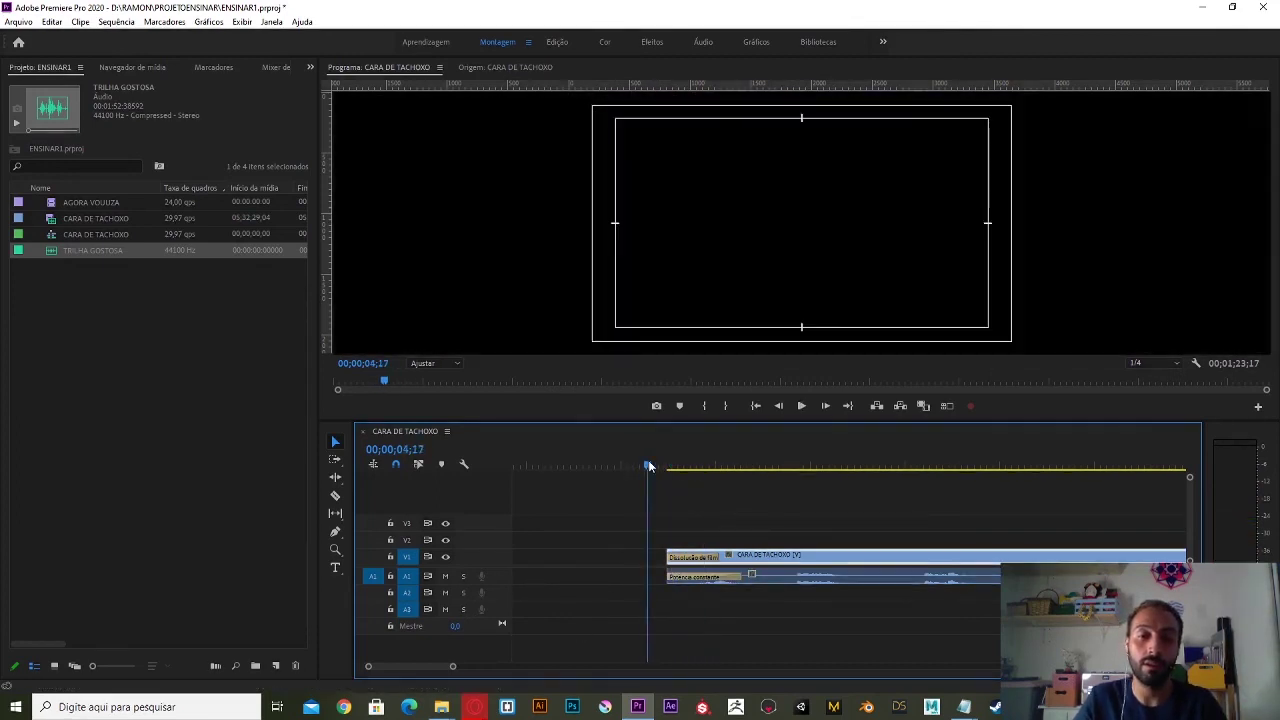
Set the audio fade-in duration to 00;00;01;11 and play it back.
drag(752, 576, 792, 580)
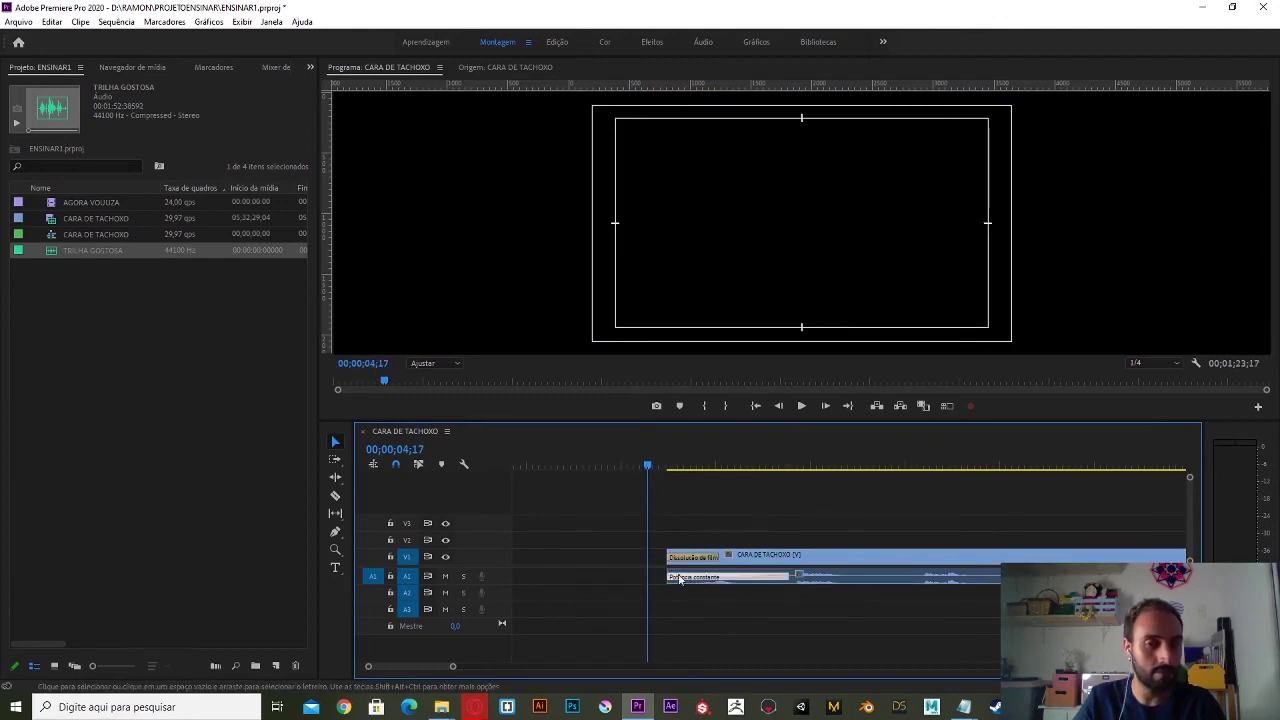
key(space)
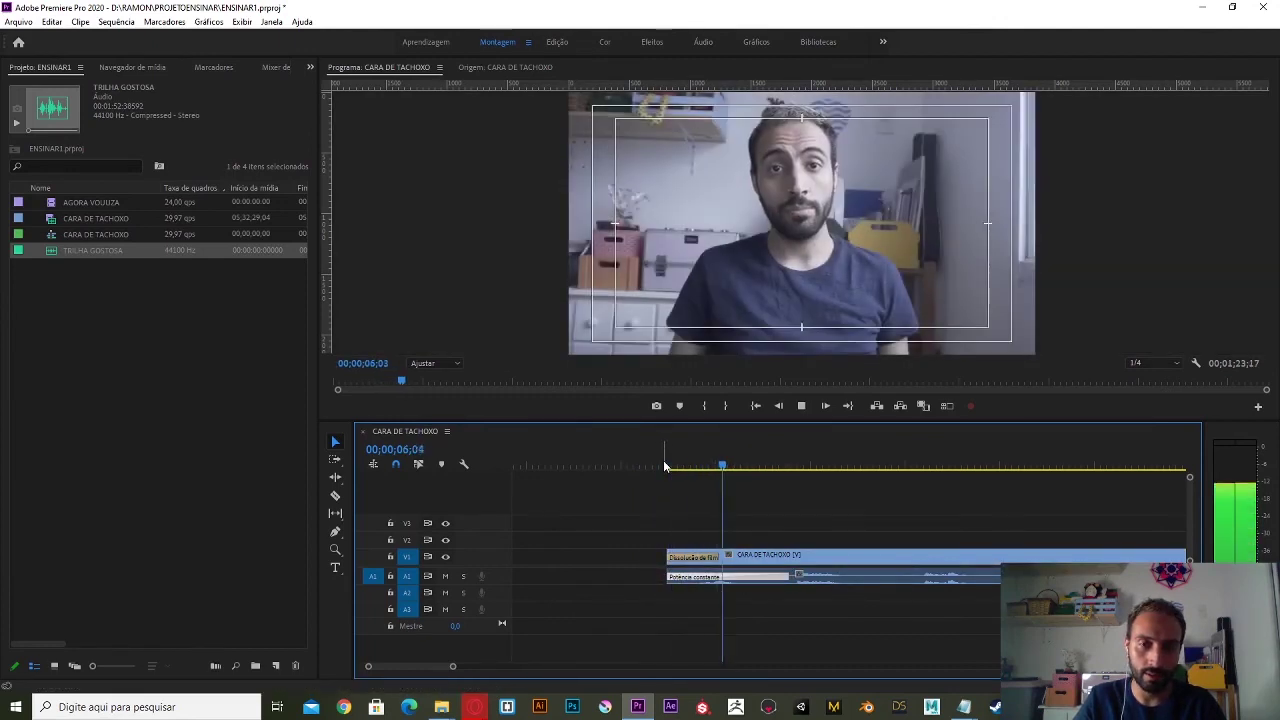
click(666, 465)
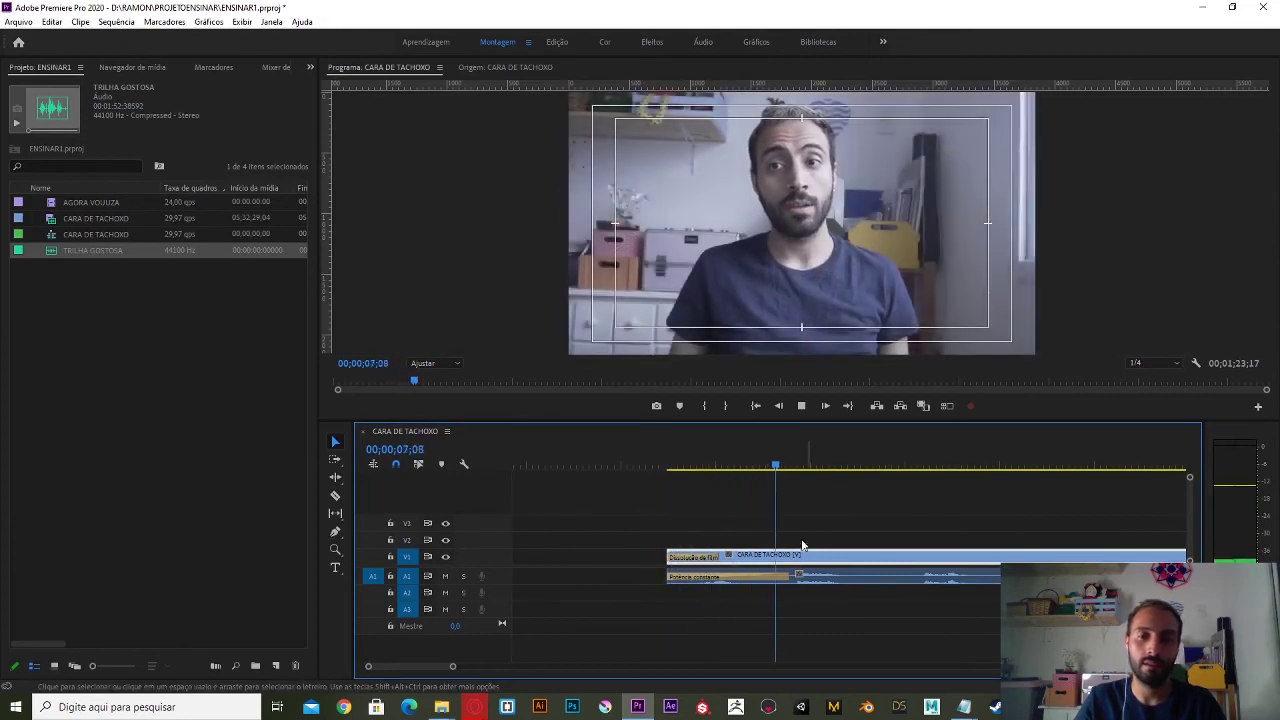
key(space)
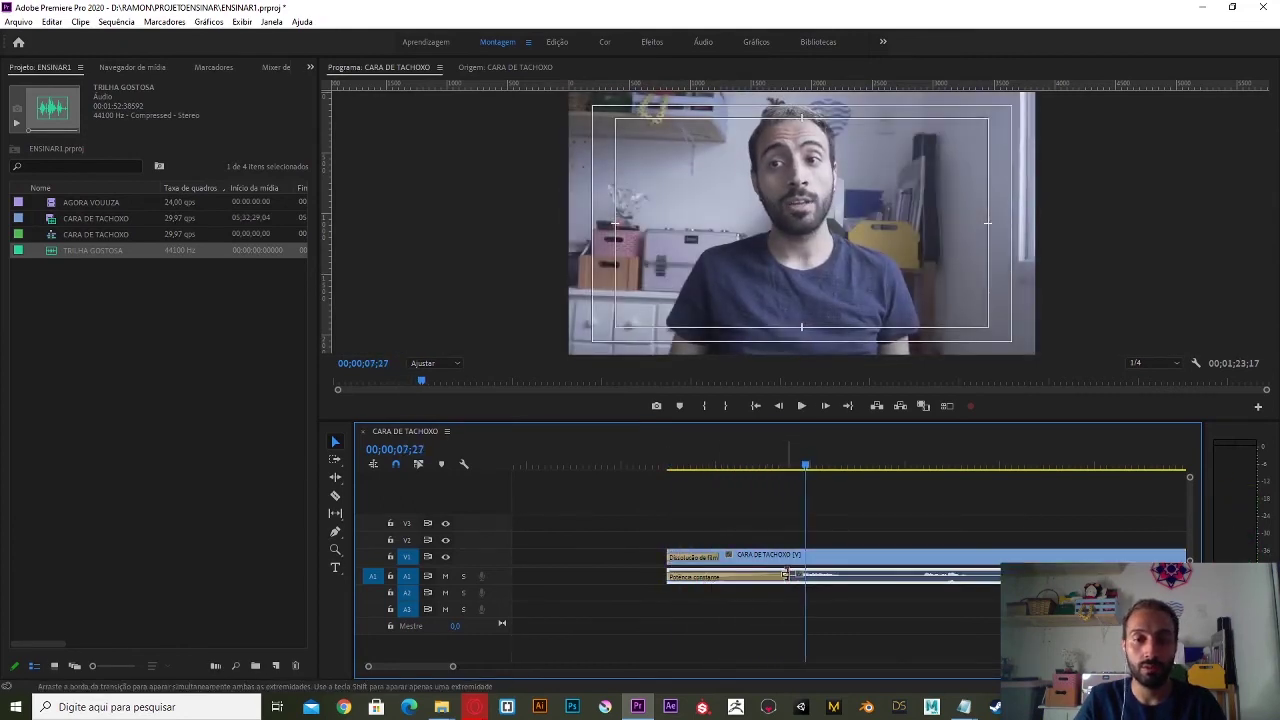
drag(786, 574, 726, 572)
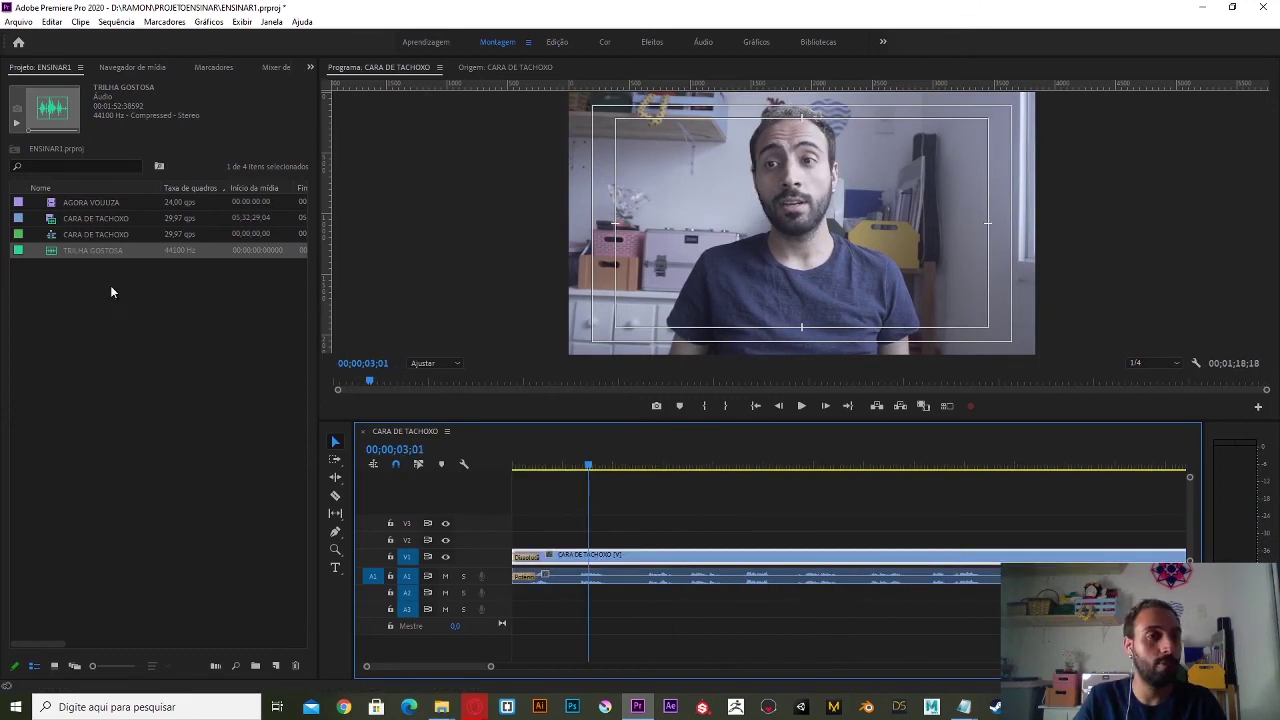
click(112, 235)
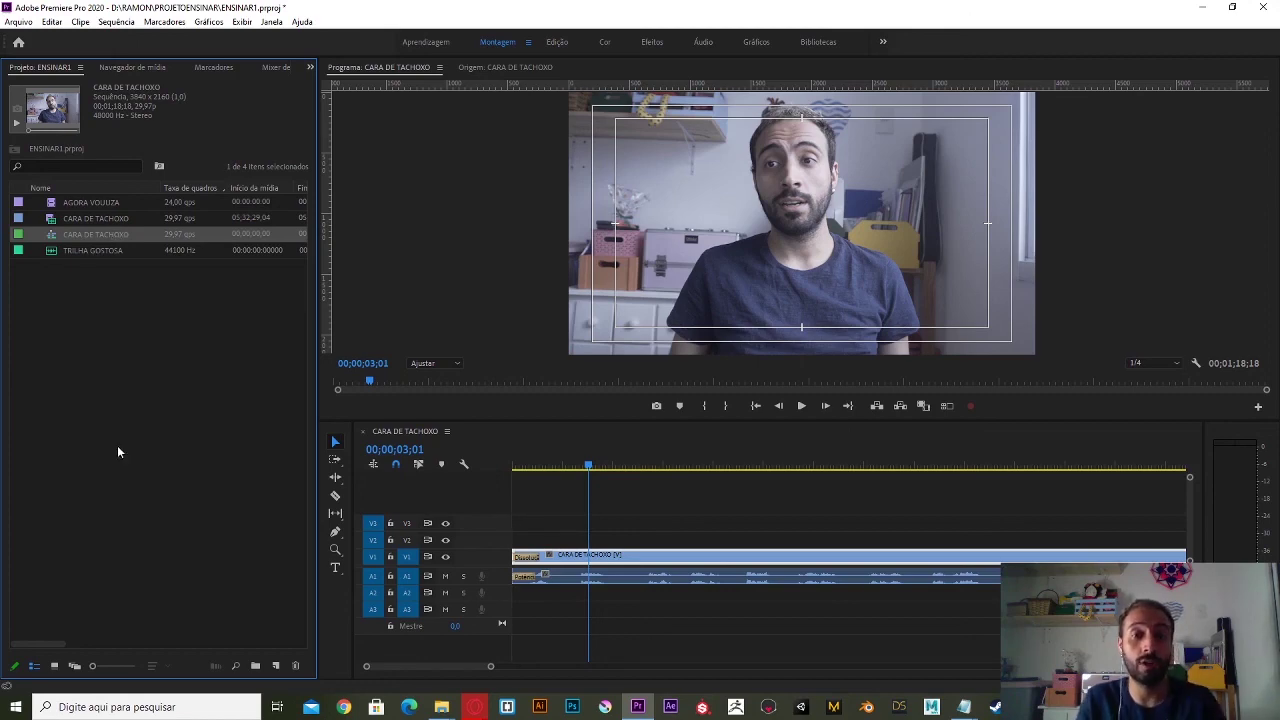
Put the TRILHA GOSTOSA music on track A2 at the sequence start, beneath the dialogue.
mouse_move(92, 251)
mouse_down()
mouse_move(561, 607)
mouse_move(643, 595)
mouse_up()
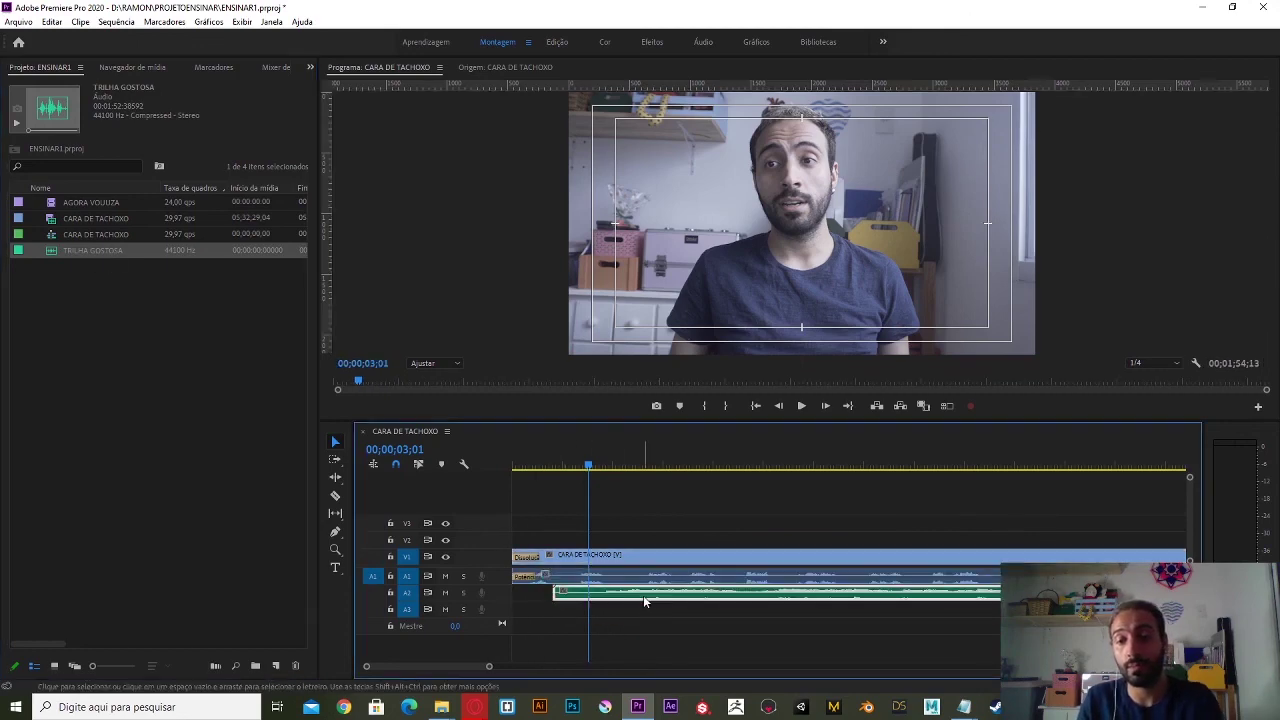
key(ctrl+z)
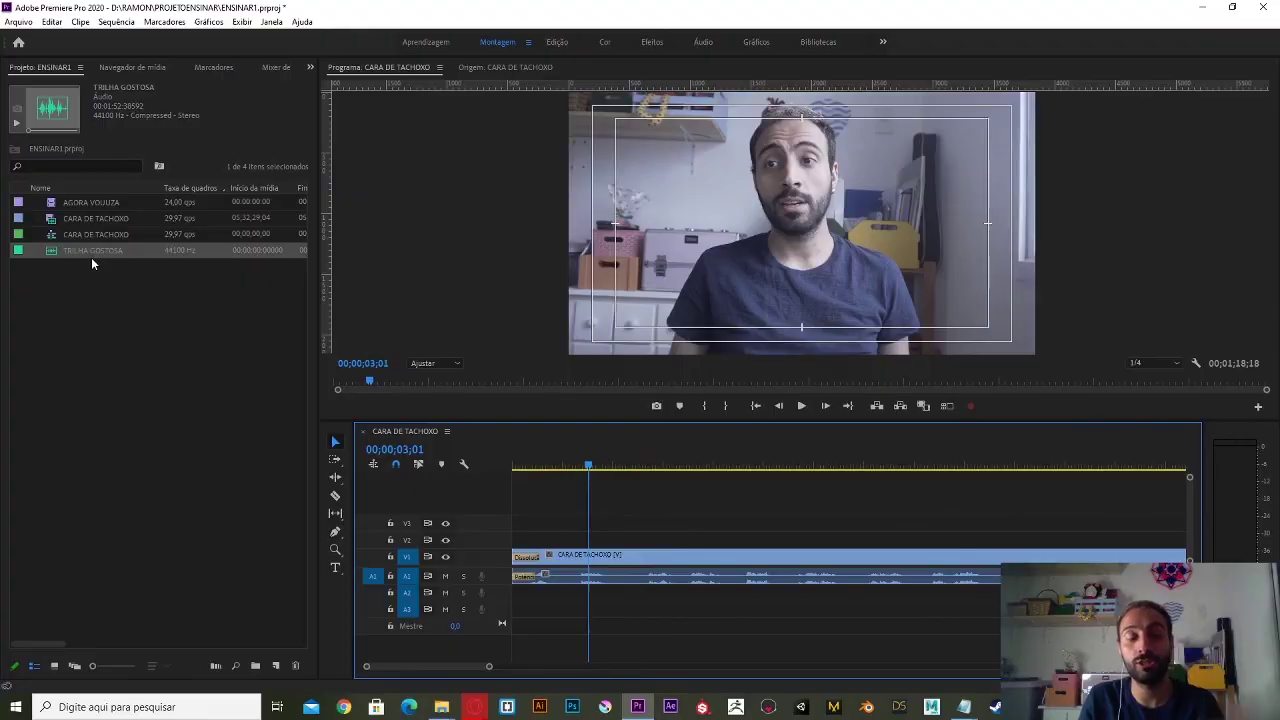
drag(91, 252, 98, 234)
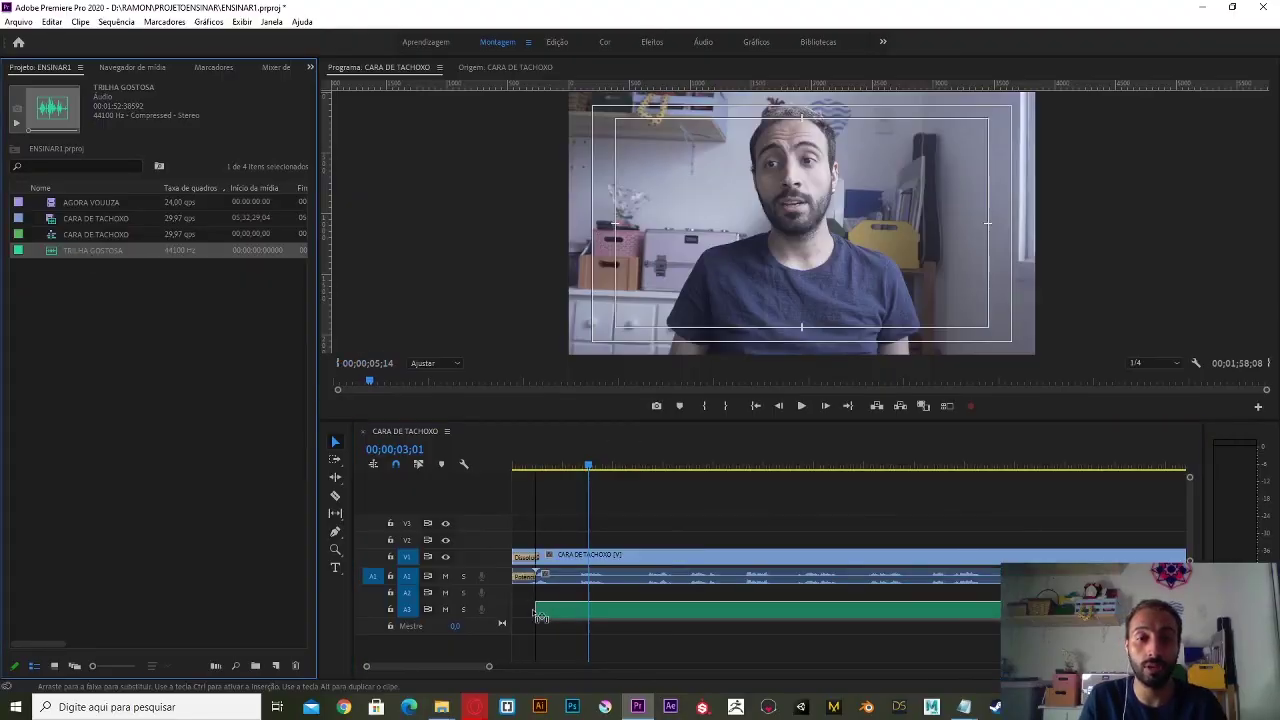
click(110, 292)
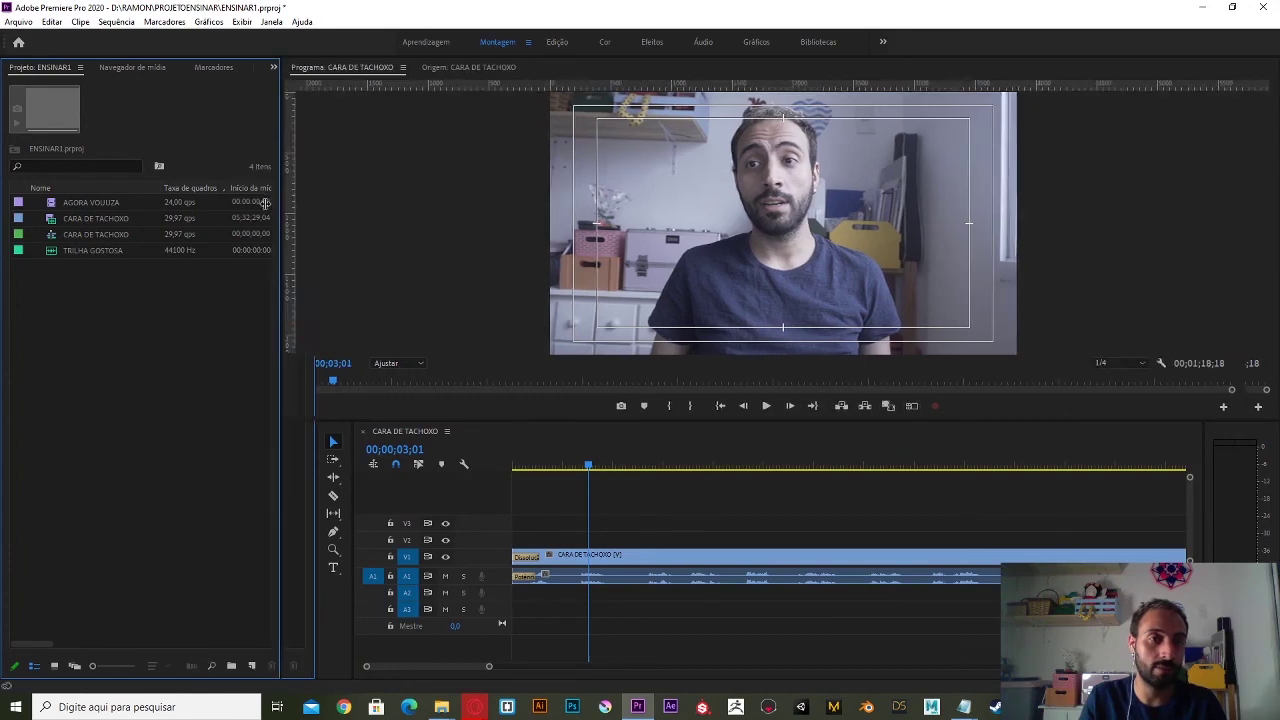
drag(317, 202, 291, 225)
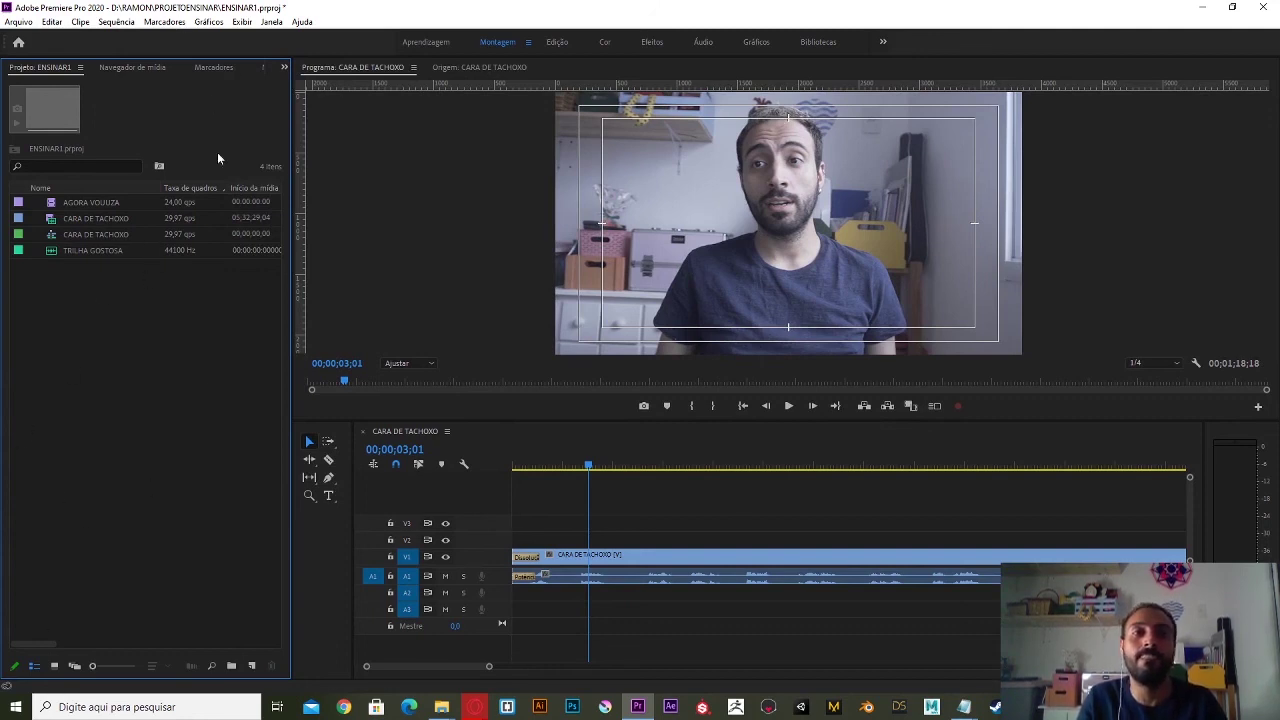
click(84, 251)
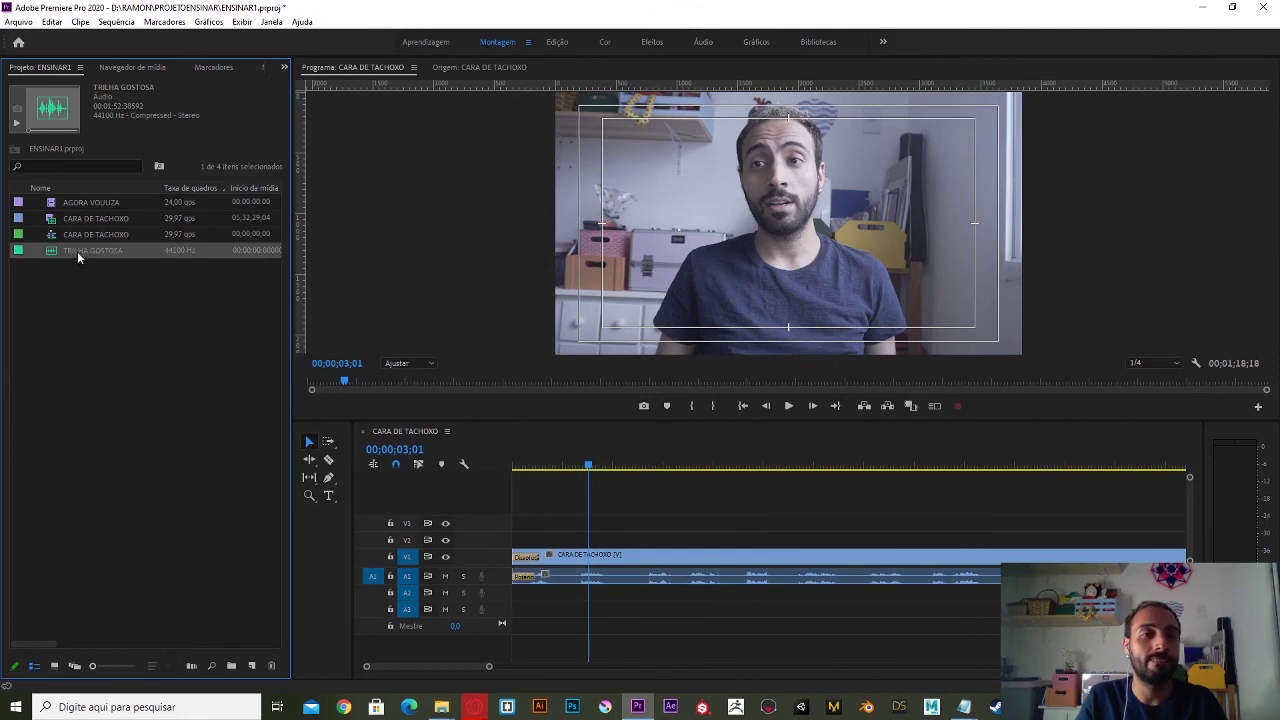
mouse_move(77, 251)
mouse_down()
mouse_move(563, 607)
mouse_move(510, 607)
mouse_up()
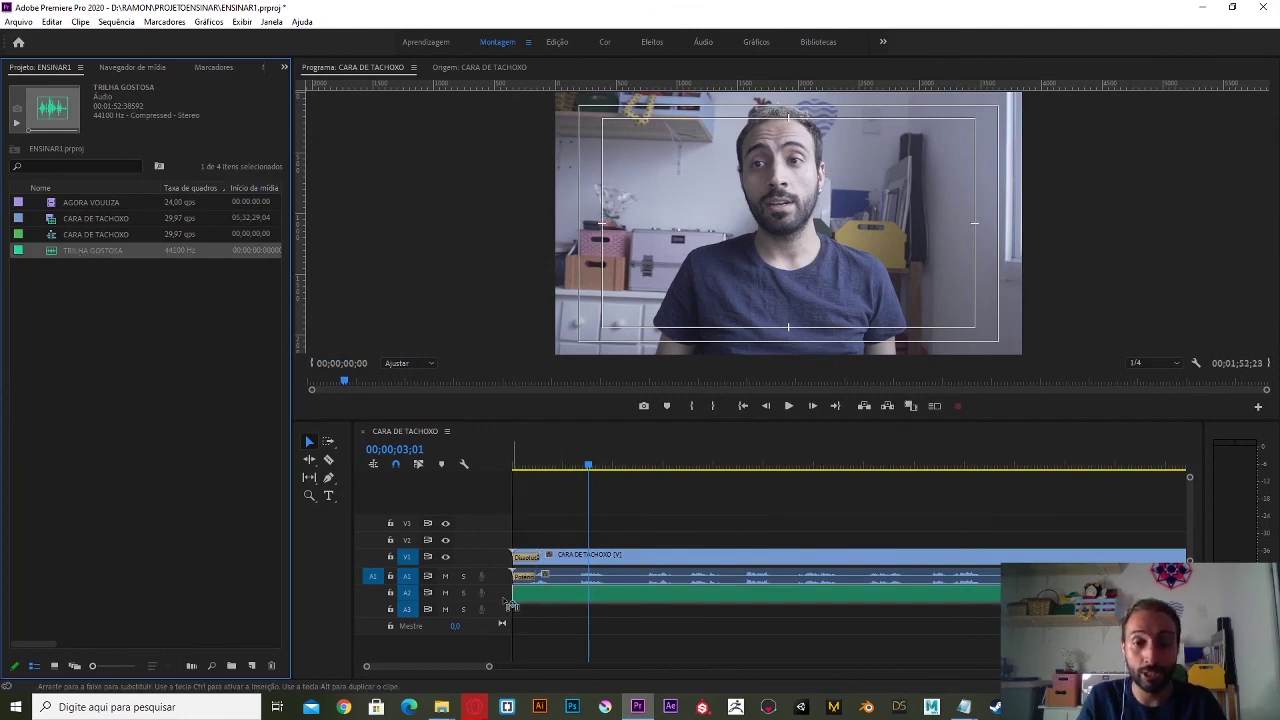